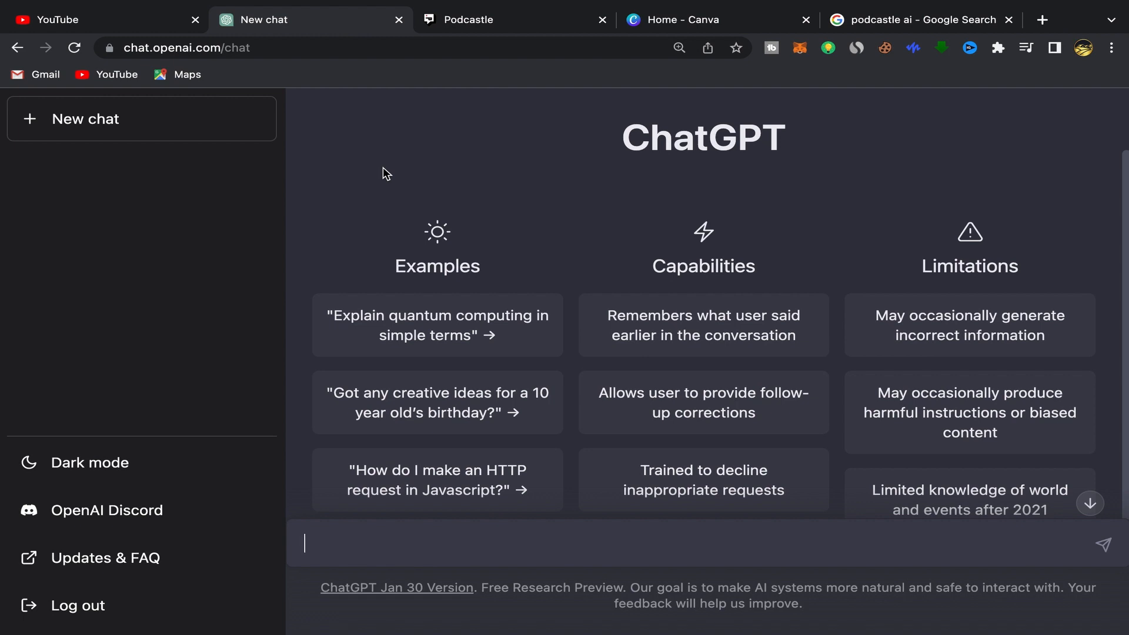
# Step: Look up YouTube's search suggestions for "ecomerce how to" to find a video topic
pyautogui.click(172, 29)
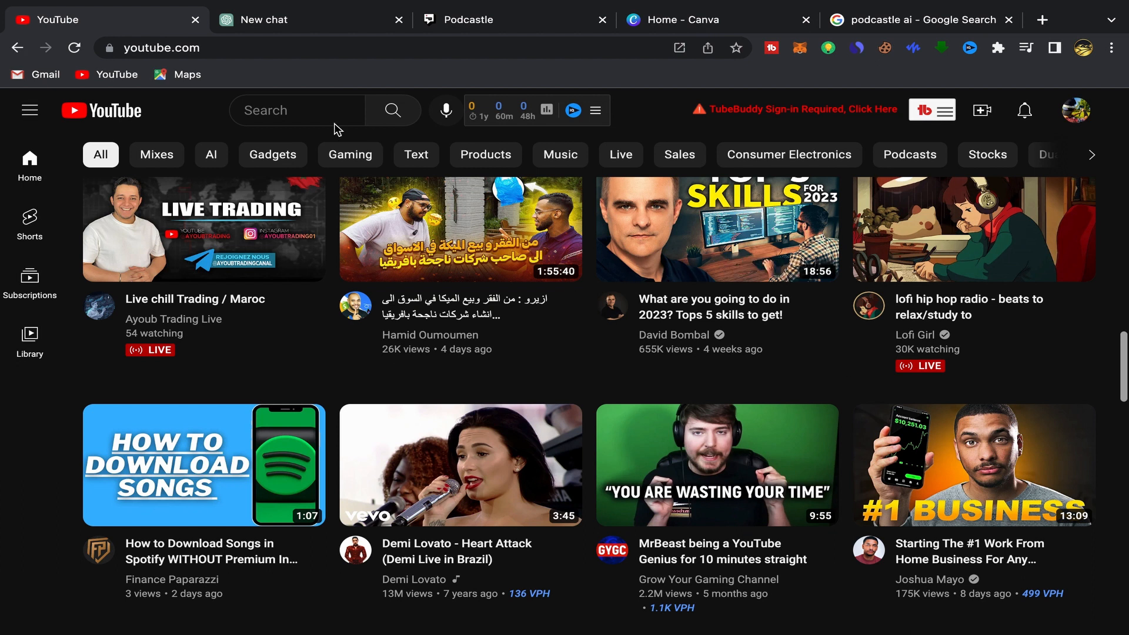
pyautogui.click(262, 113)
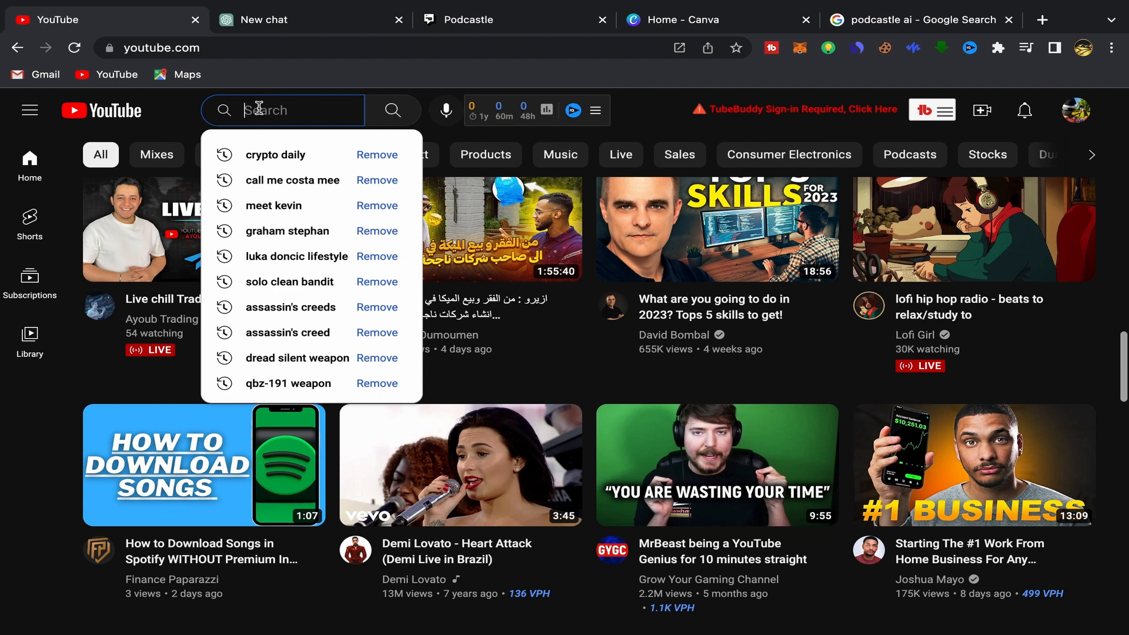
pyautogui.write('ecomer')
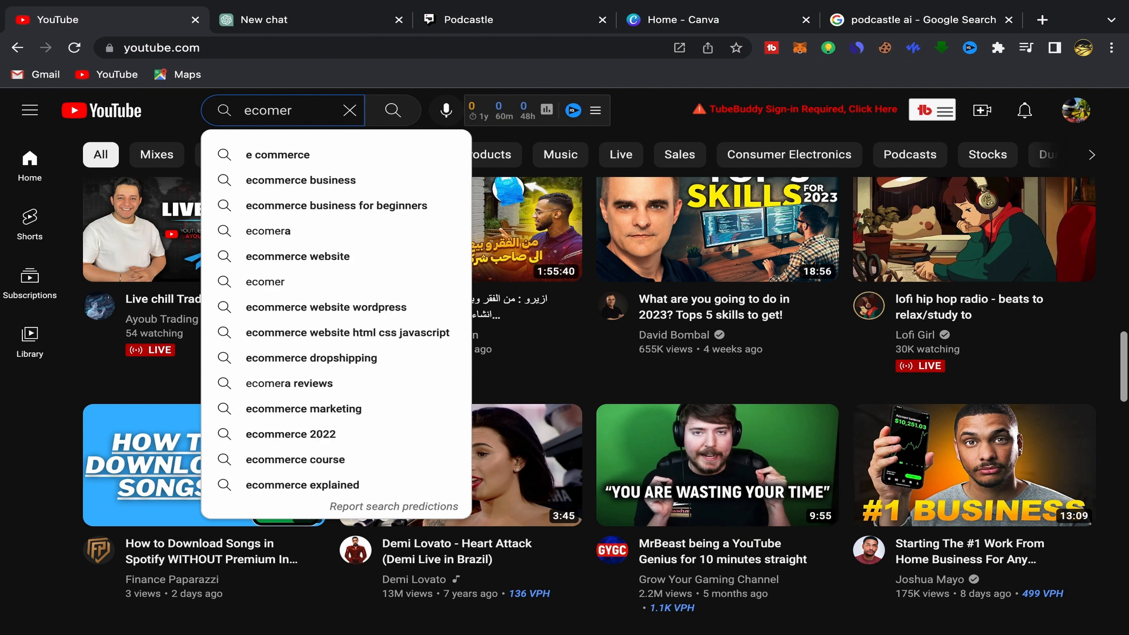
pyautogui.write('ce ho')
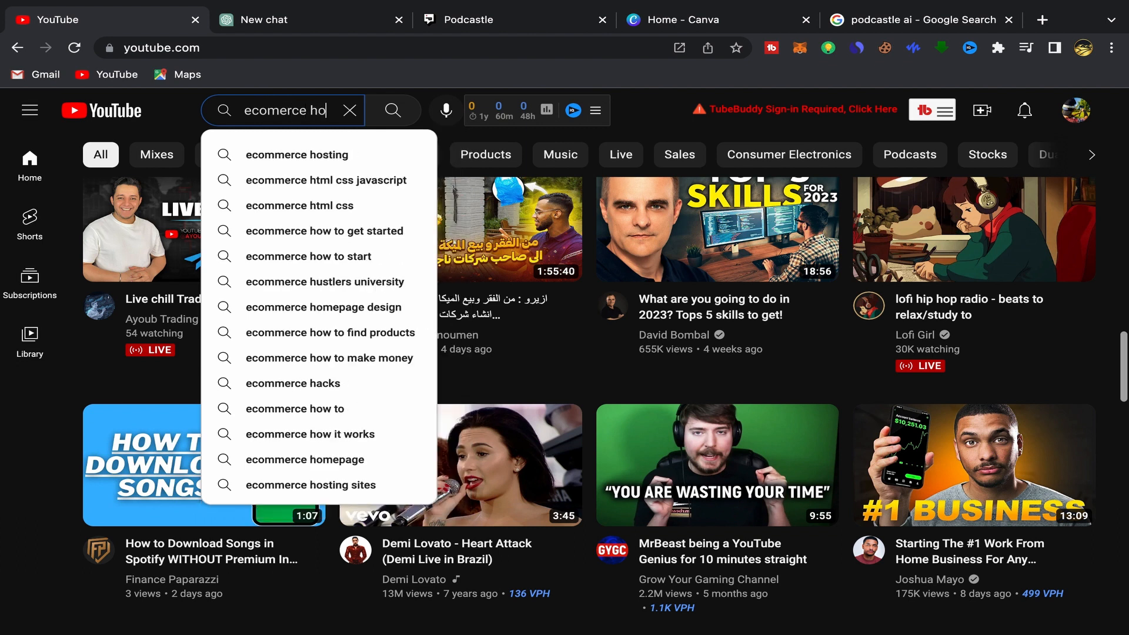
pyautogui.write('w to')
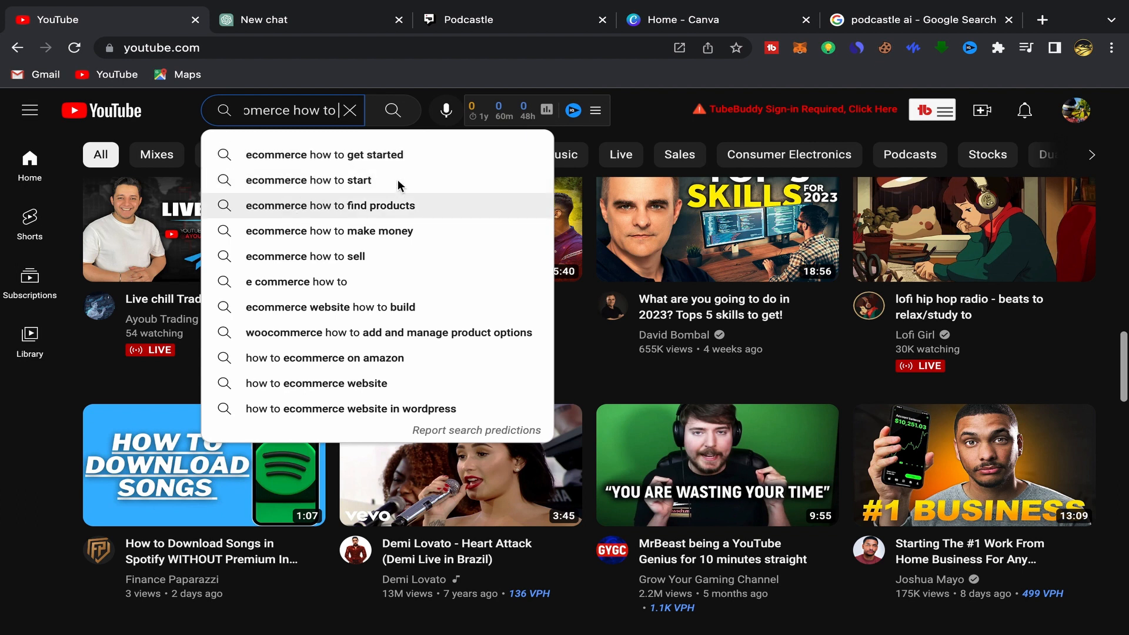
# Step: Switch to ChatGPT and submit the prompt "make a youtube script about how to start ecommerce"
pyautogui.click(367, 21)
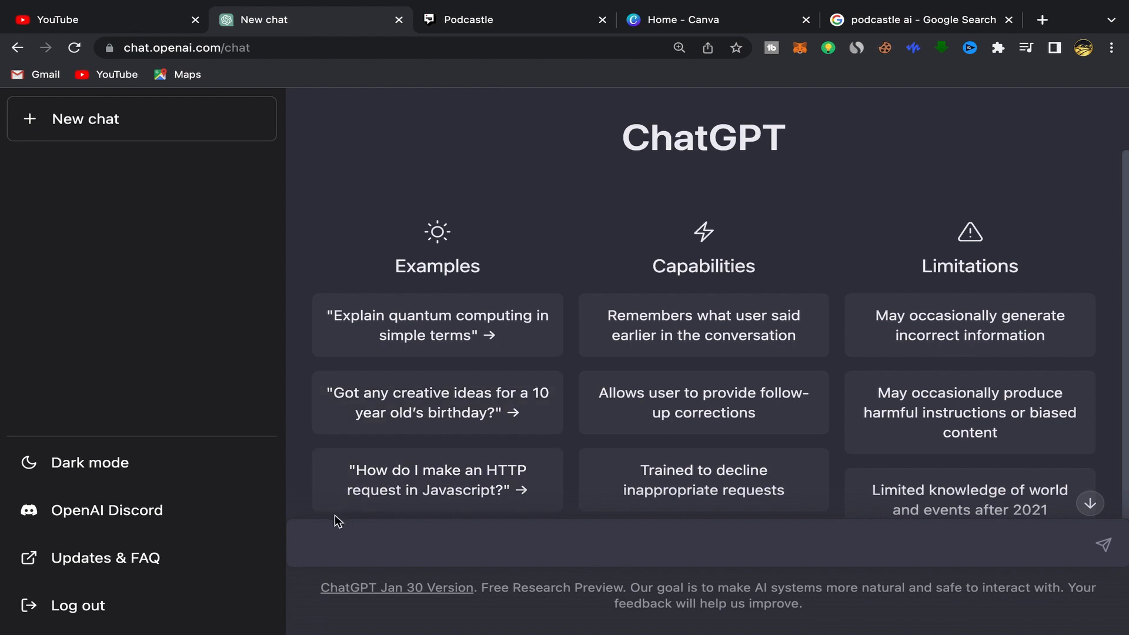
pyautogui.write('make a youtube scr')
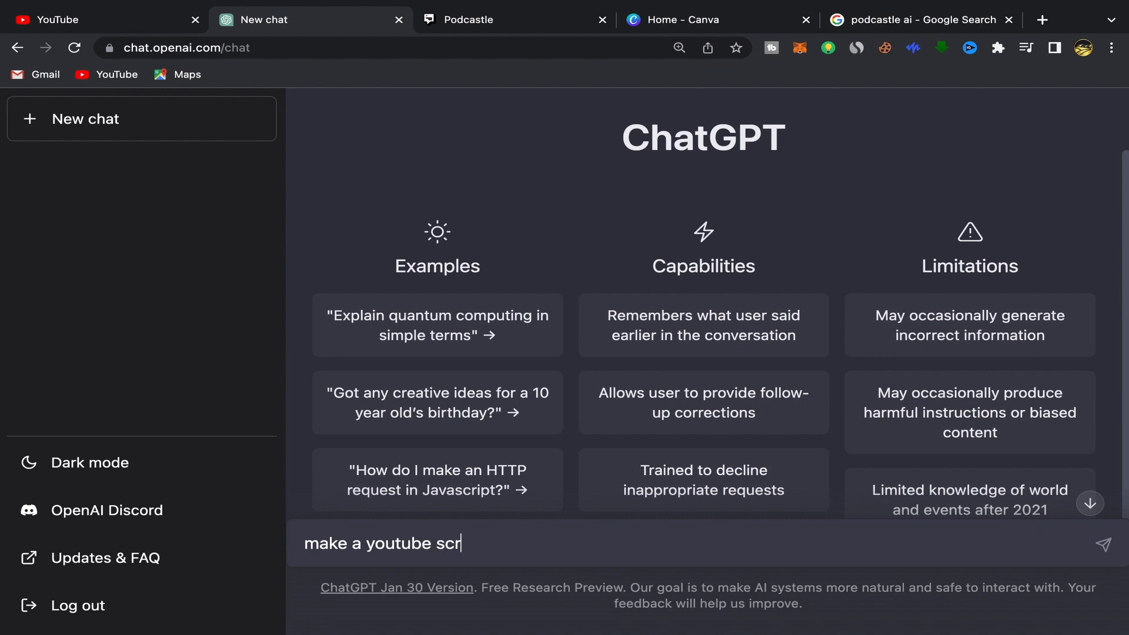
pyautogui.write('ipt about h')
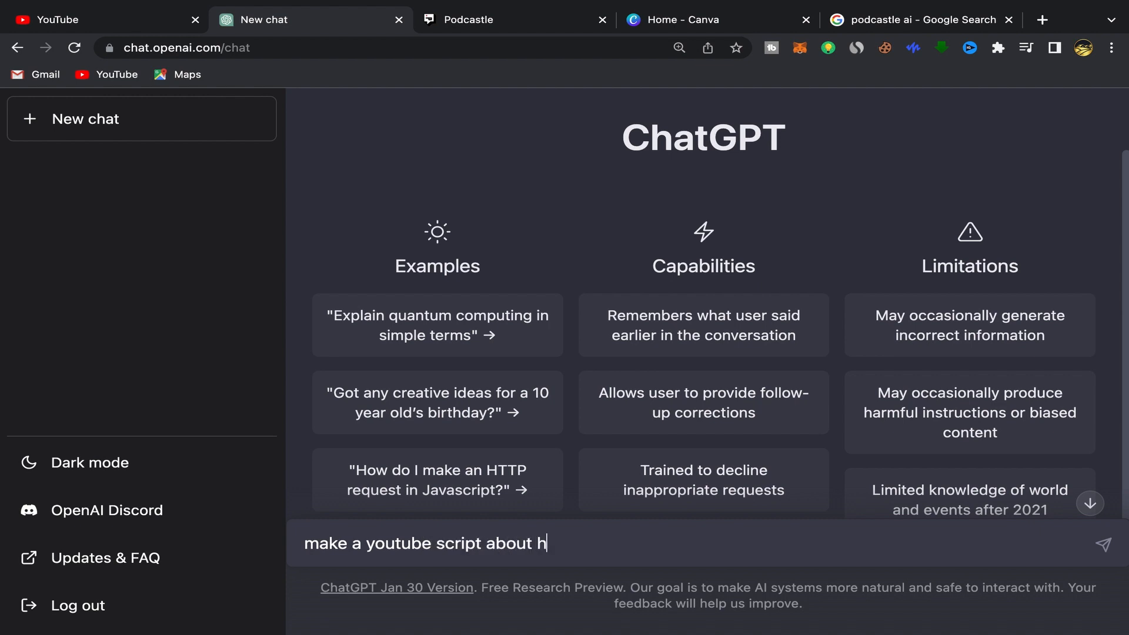
pyautogui.write('ow to start ecommerc')
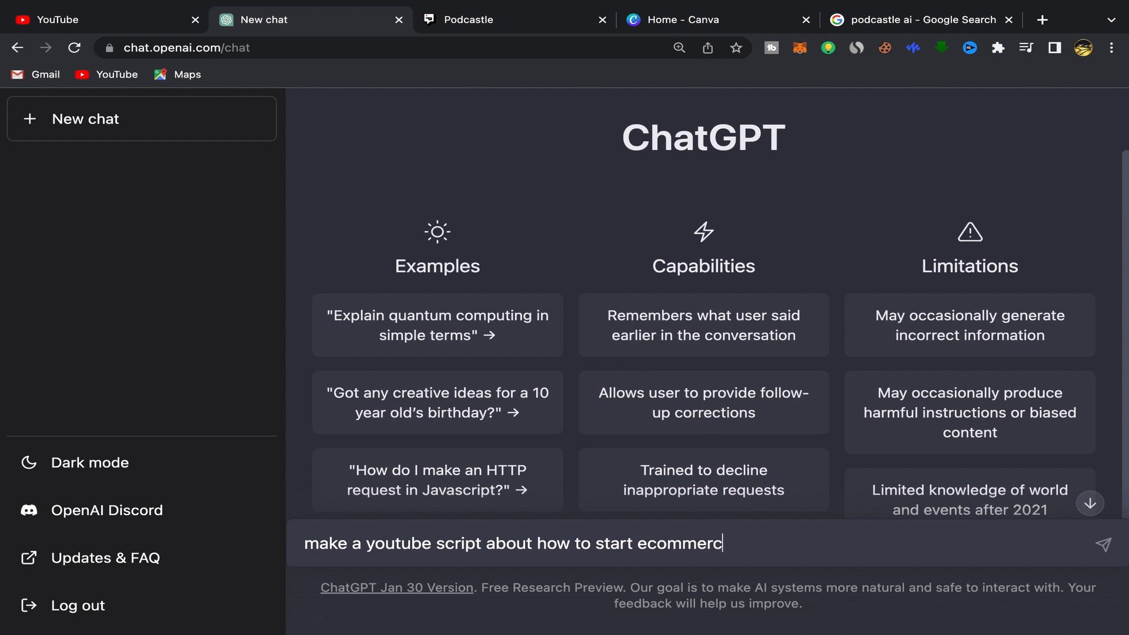
pyautogui.write('e')
pyautogui.click(1103, 544)
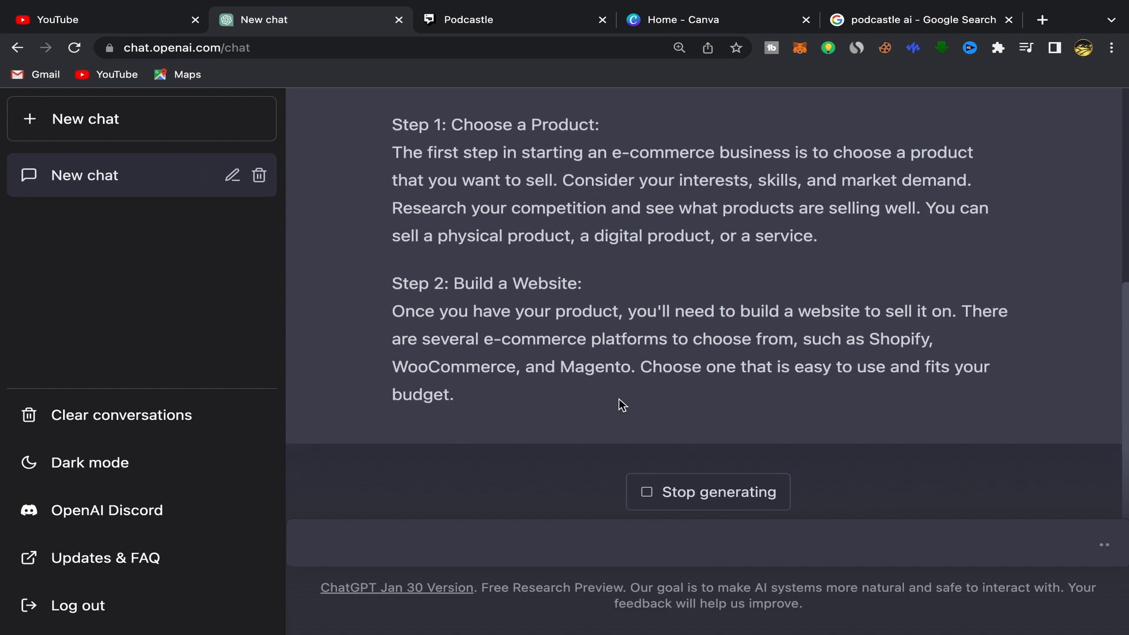
# Step: Review the beginning of the script and stop ChatGPT from generating more of it
pyautogui.scroll(5, 596, 294)
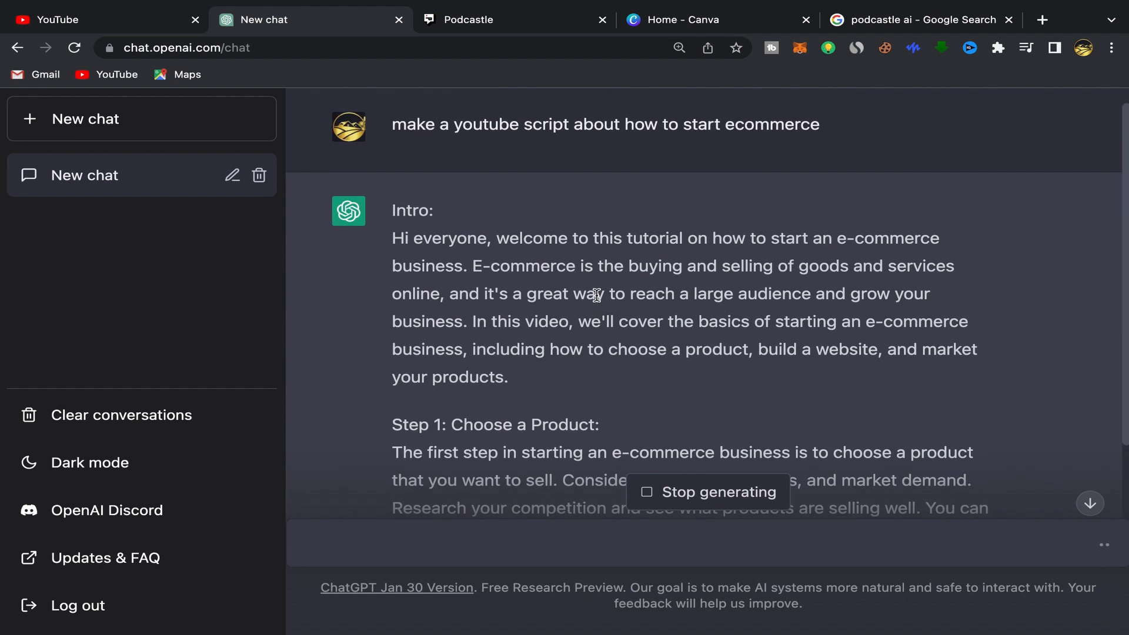
pyautogui.scroll(-2, 599, 317)
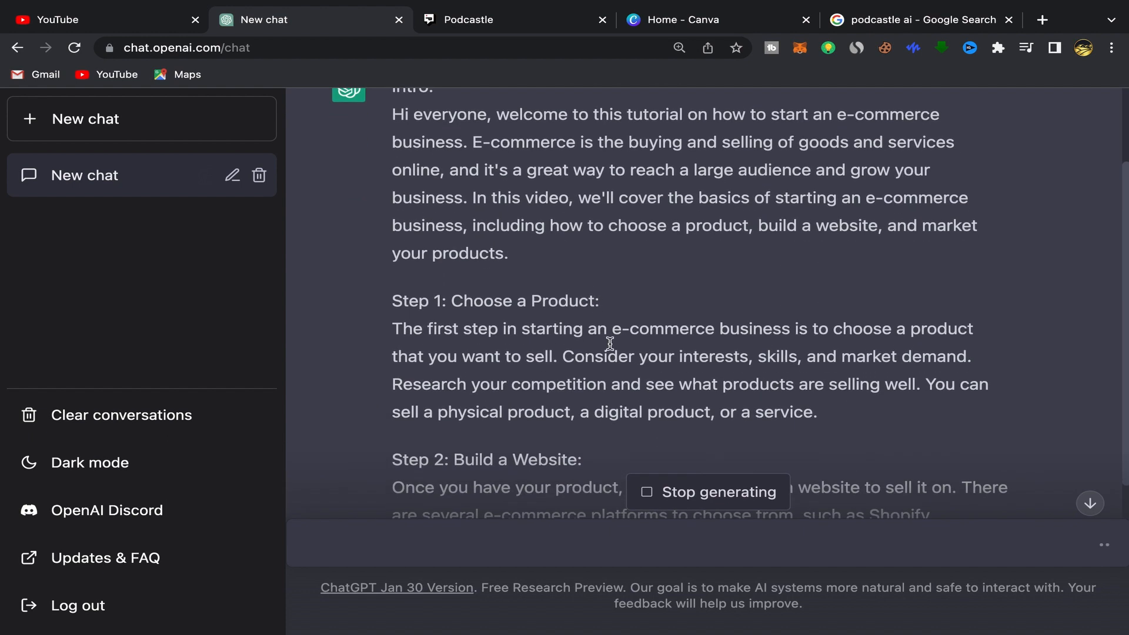
pyautogui.click(649, 497)
# Step: Copy the script text from "Hi everyone" through the end of the "Step 1: Choose a Product" section
pyautogui.scroll(2, 507, 407)
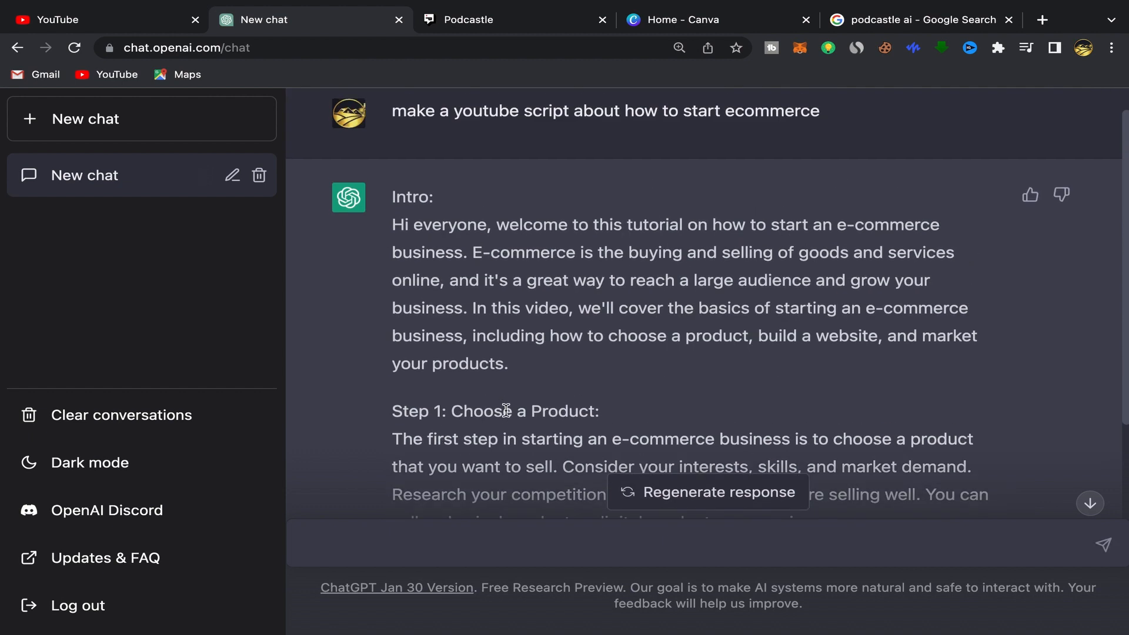
pyautogui.scroll(-2, 529, 353)
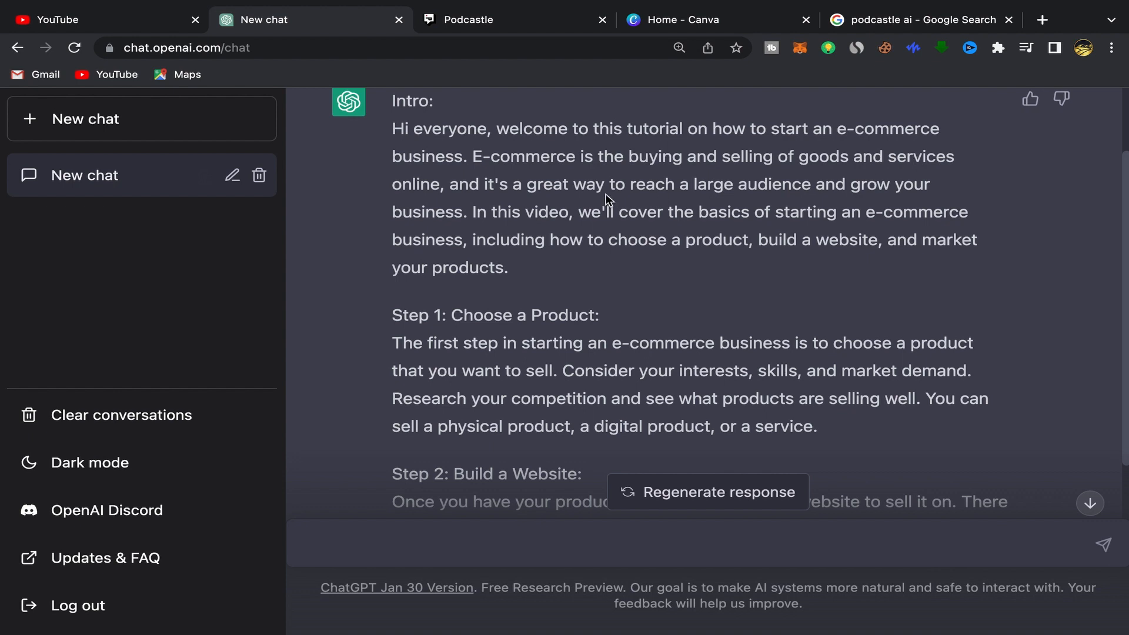
pyautogui.click(391, 129)
pyautogui.moveTo(391, 131); pyautogui.dragTo(826, 431)
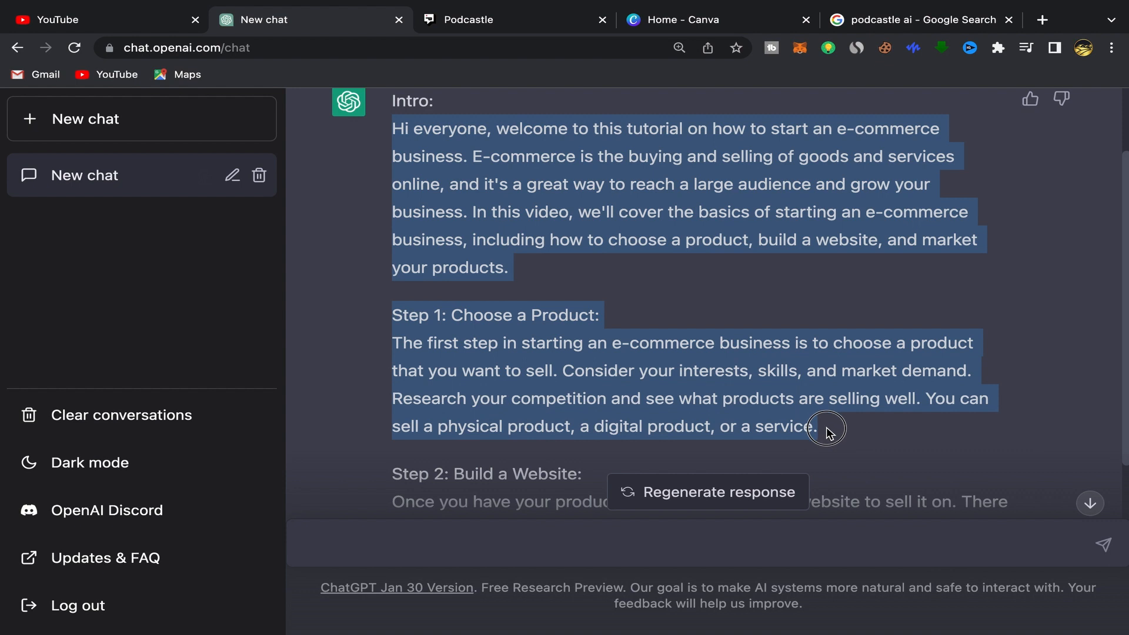
pyautogui.rightClick(588, 371)
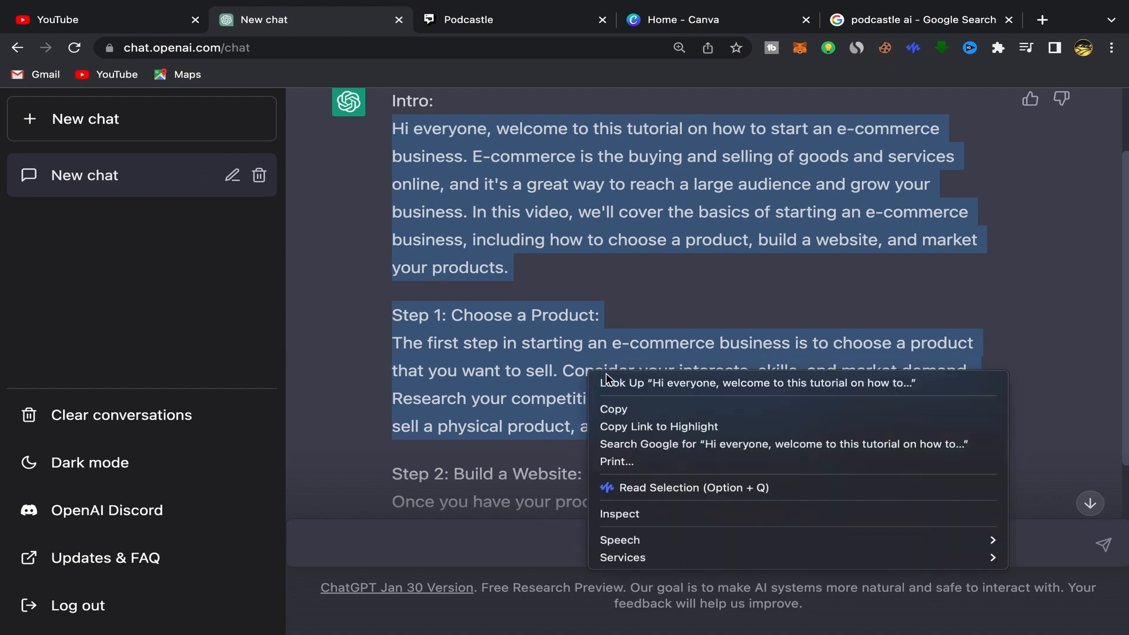
pyautogui.click(625, 410)
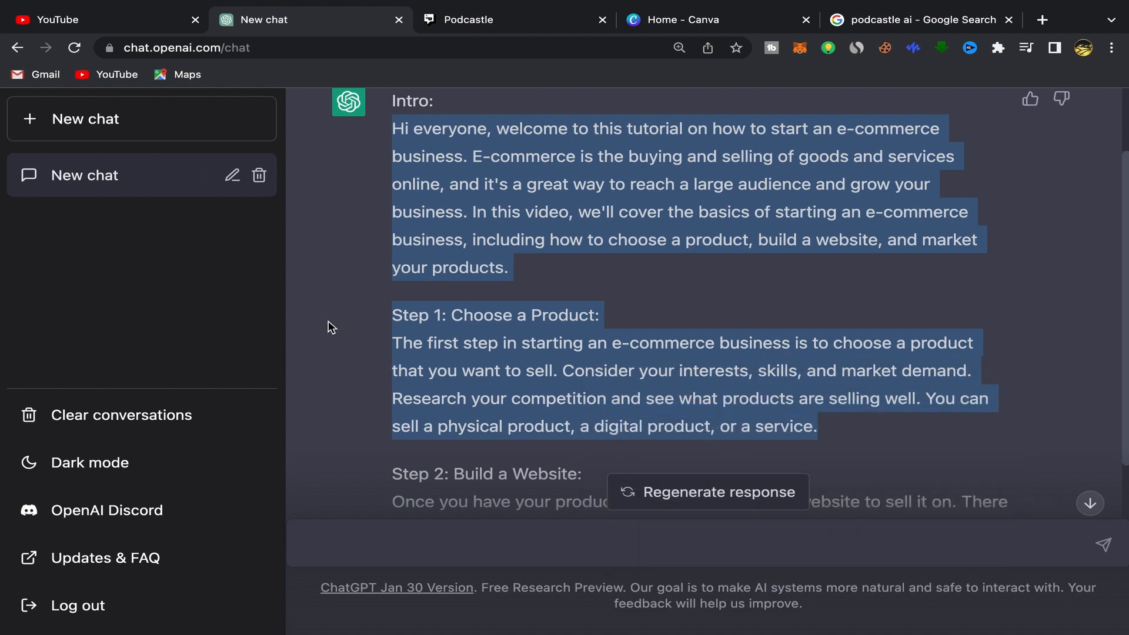
# Step: Switch to Podcastle and create a new project for converting text to speech
pyautogui.click(505, 19)
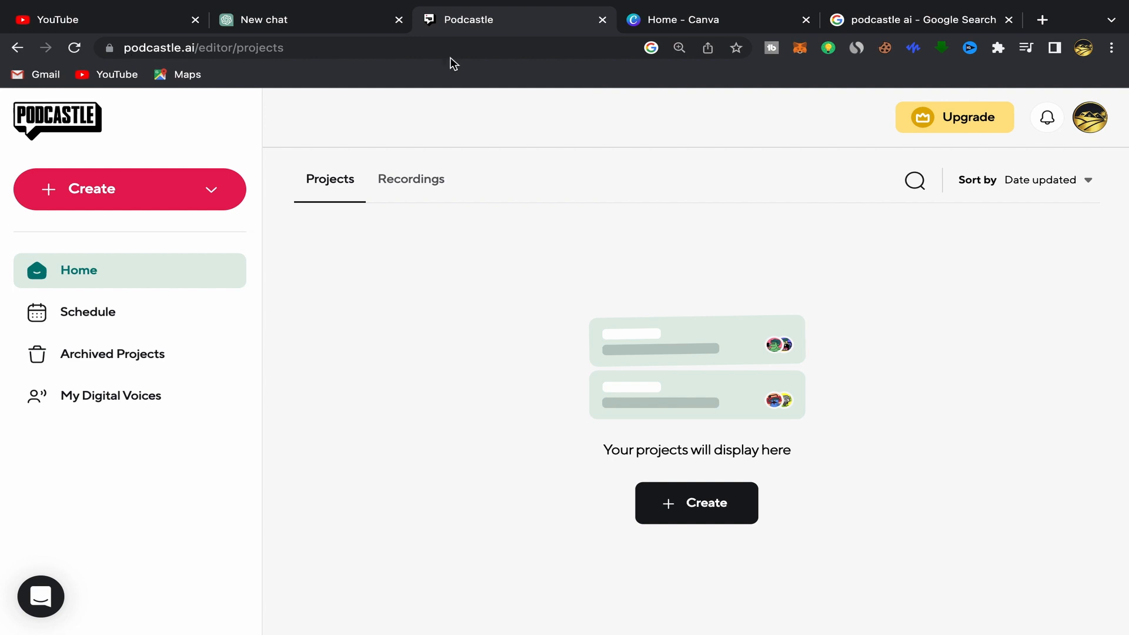
pyautogui.click(880, 18)
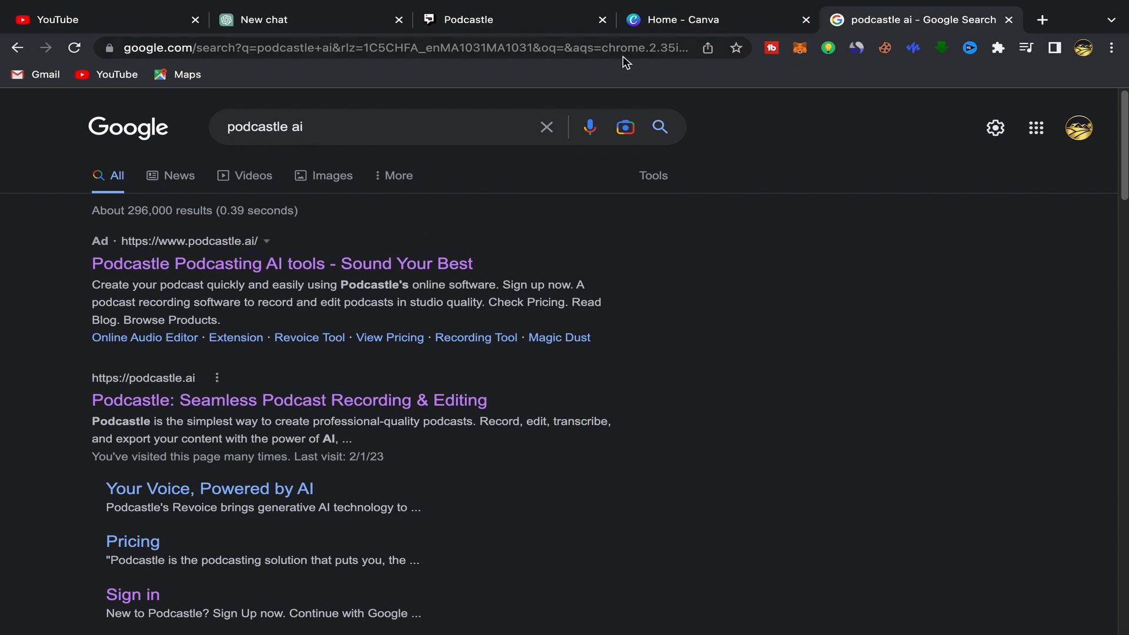
pyautogui.click(489, 24)
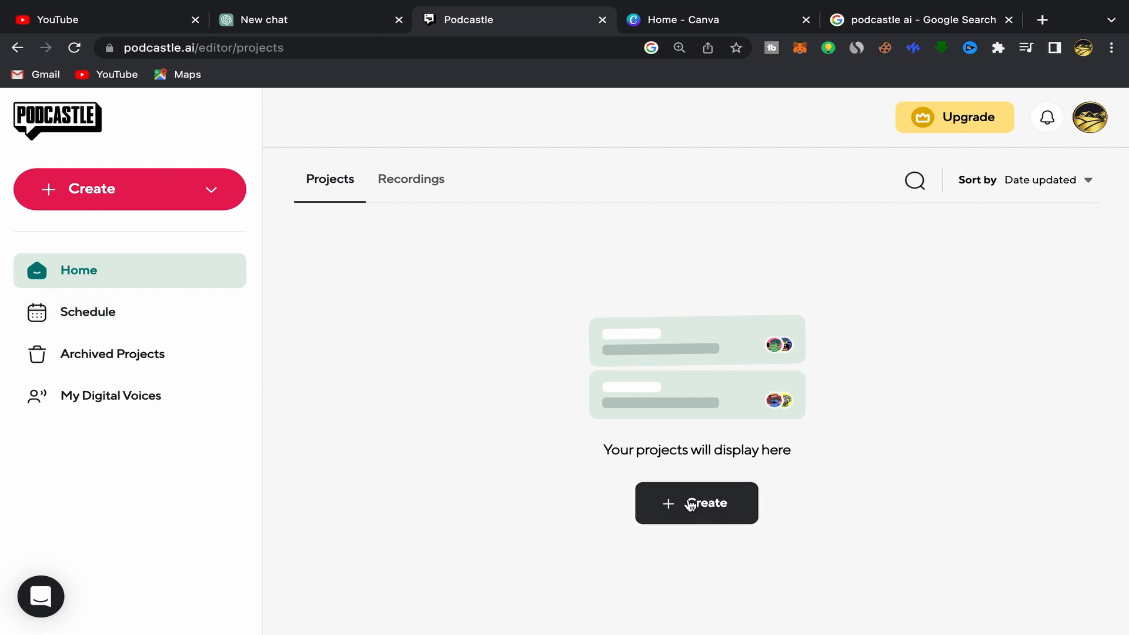
pyautogui.click(690, 504)
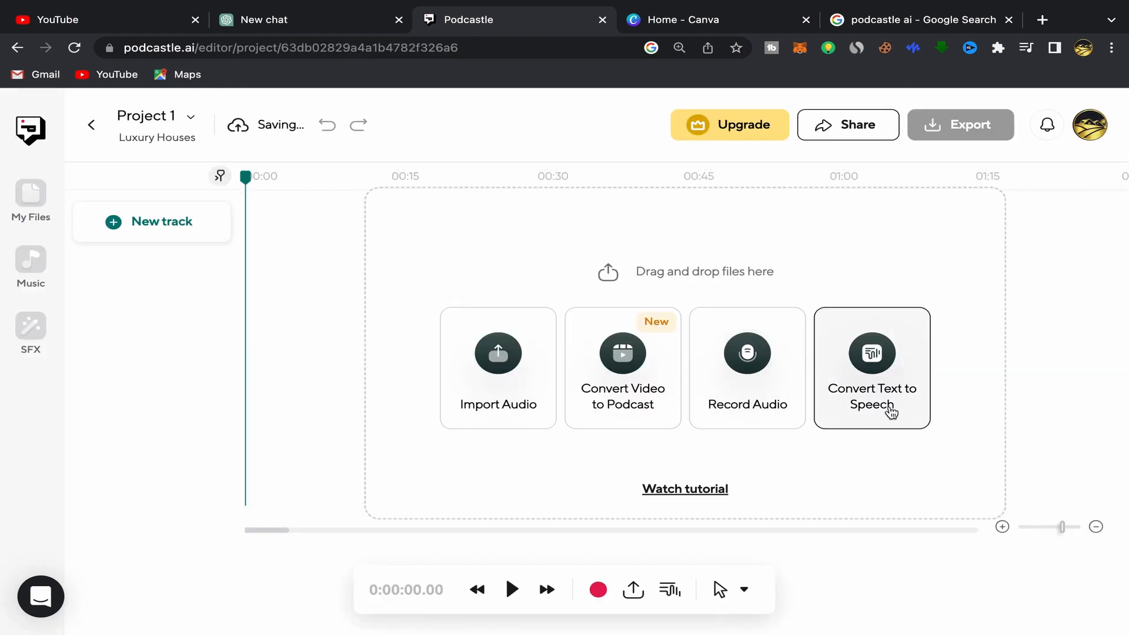
pyautogui.click(868, 355)
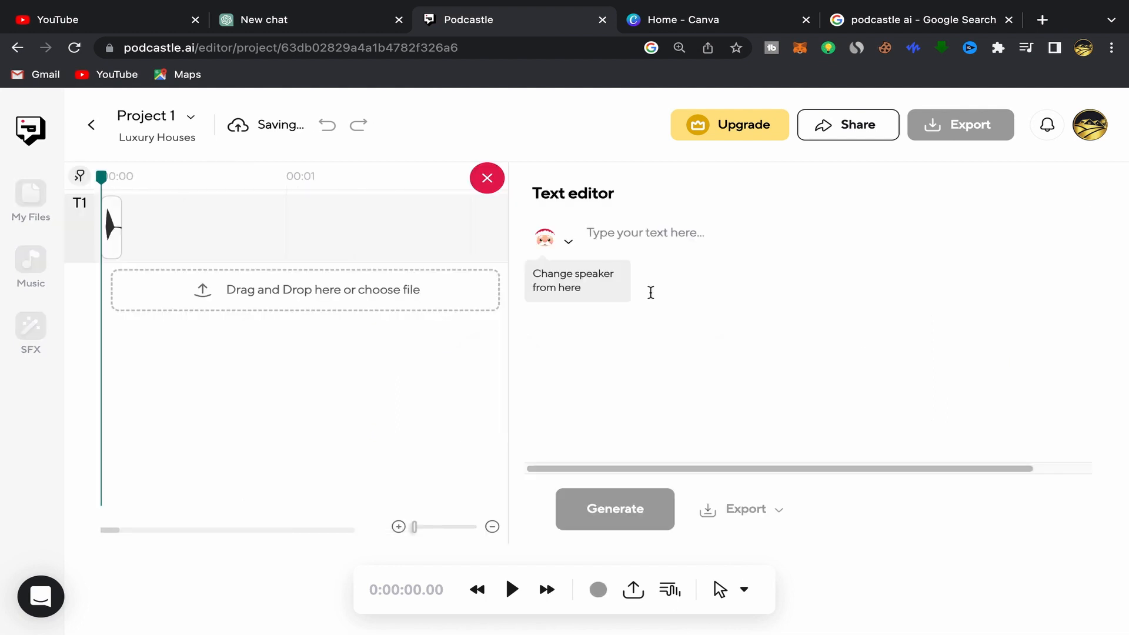
# Step: Paste the copied script into the project's text editor
pyautogui.rightClick(592, 233)
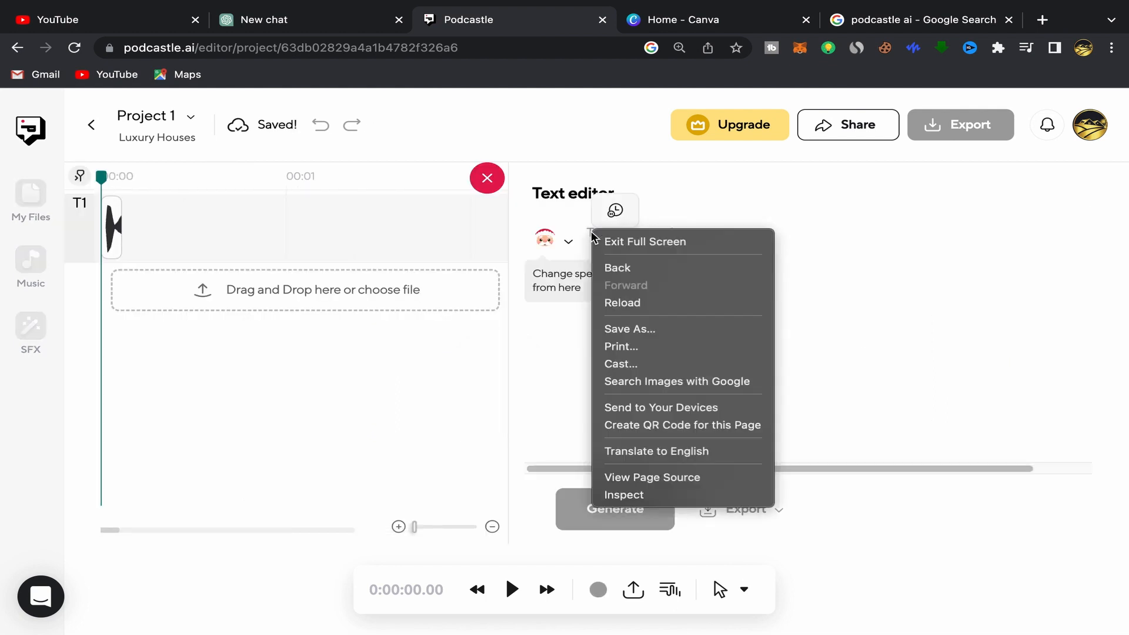
pyautogui.click(680, 215)
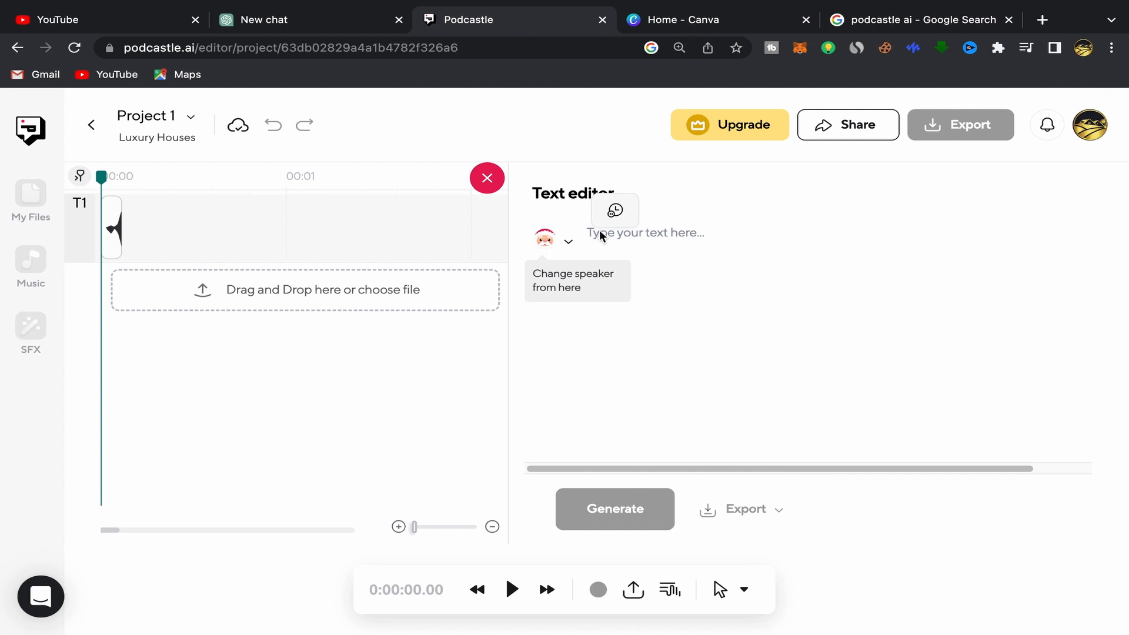
pyautogui.rightClick(674, 231)
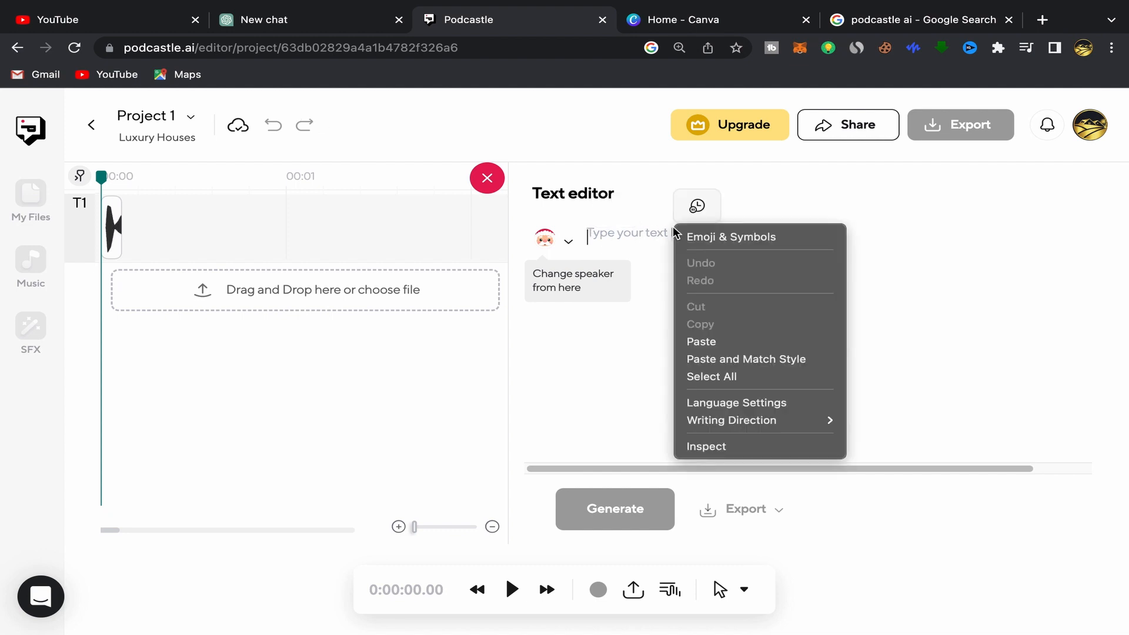
pyautogui.click(702, 342)
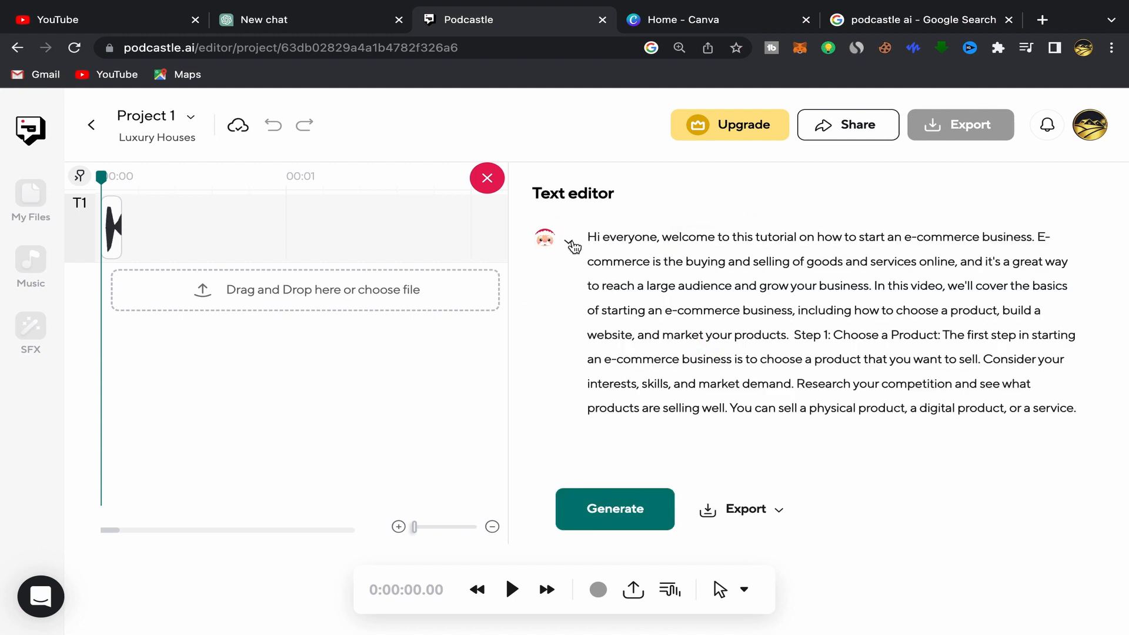
# Step: Set the script's speaker to the James voice and generate the speech
pyautogui.click(569, 244)
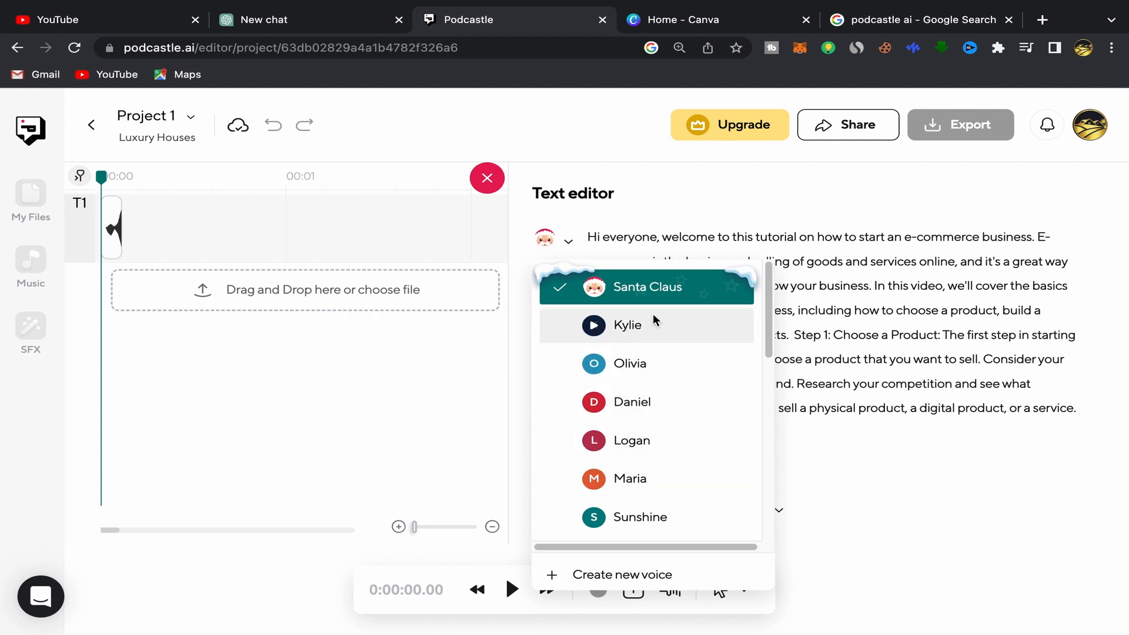
pyautogui.scroll(-3, 655, 460)
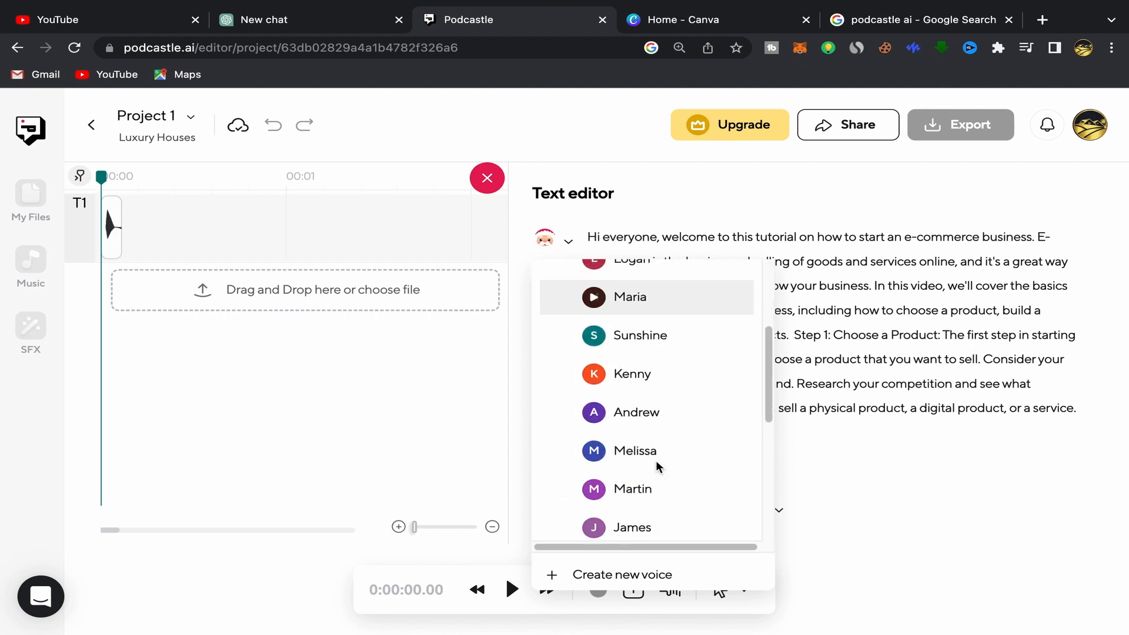
pyautogui.scroll(-2, 647, 419)
pyautogui.scroll(-2, 649, 464)
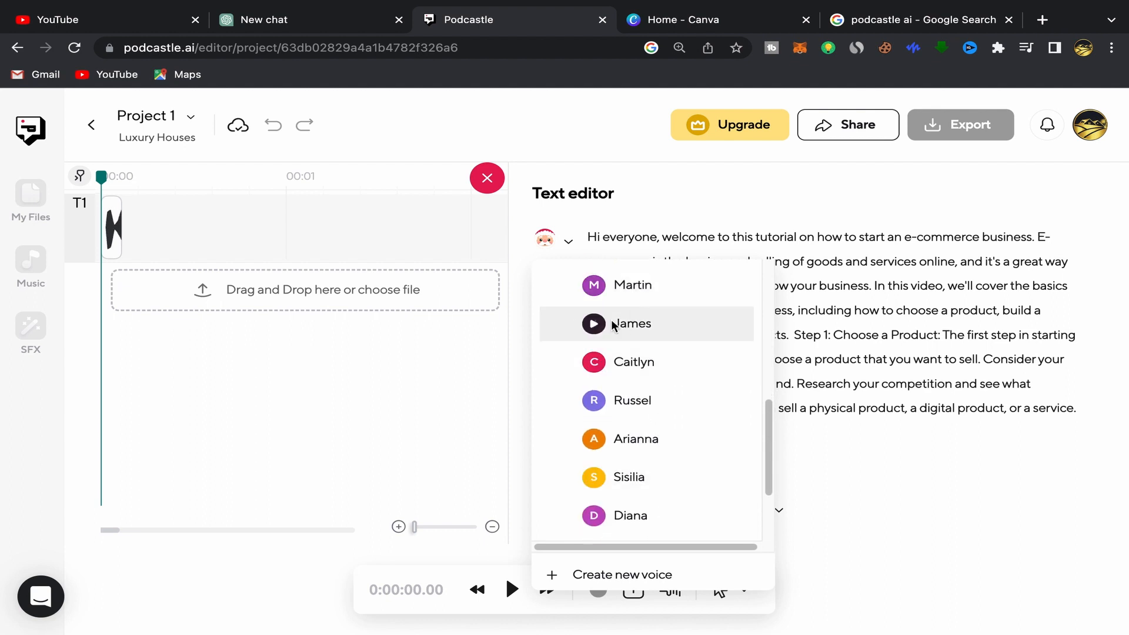
pyautogui.click(647, 329)
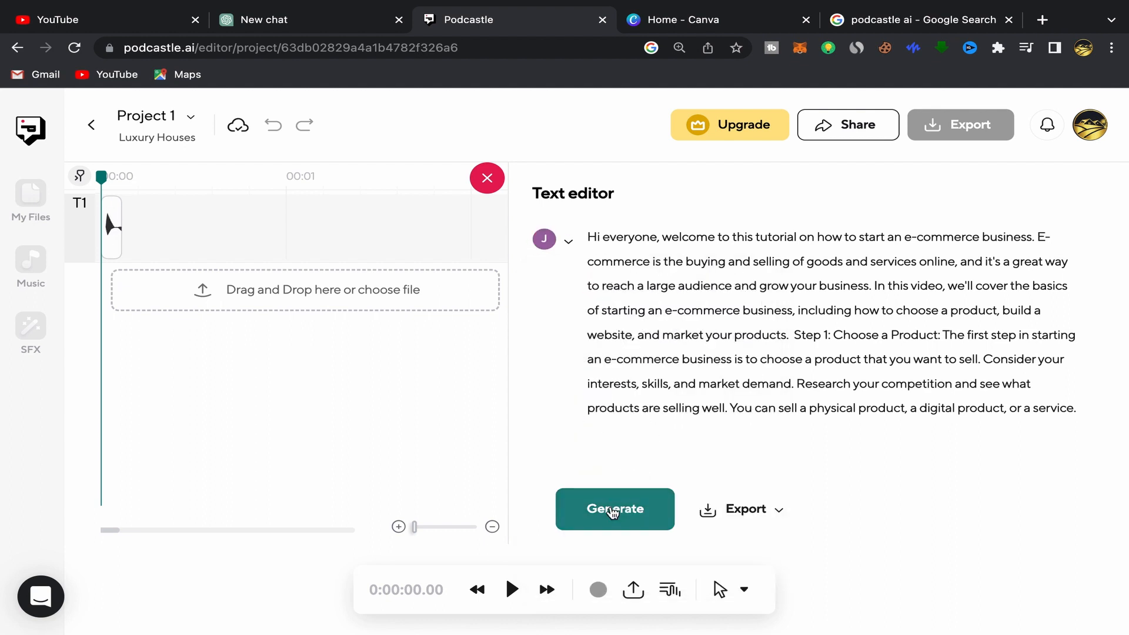
pyautogui.click(612, 512)
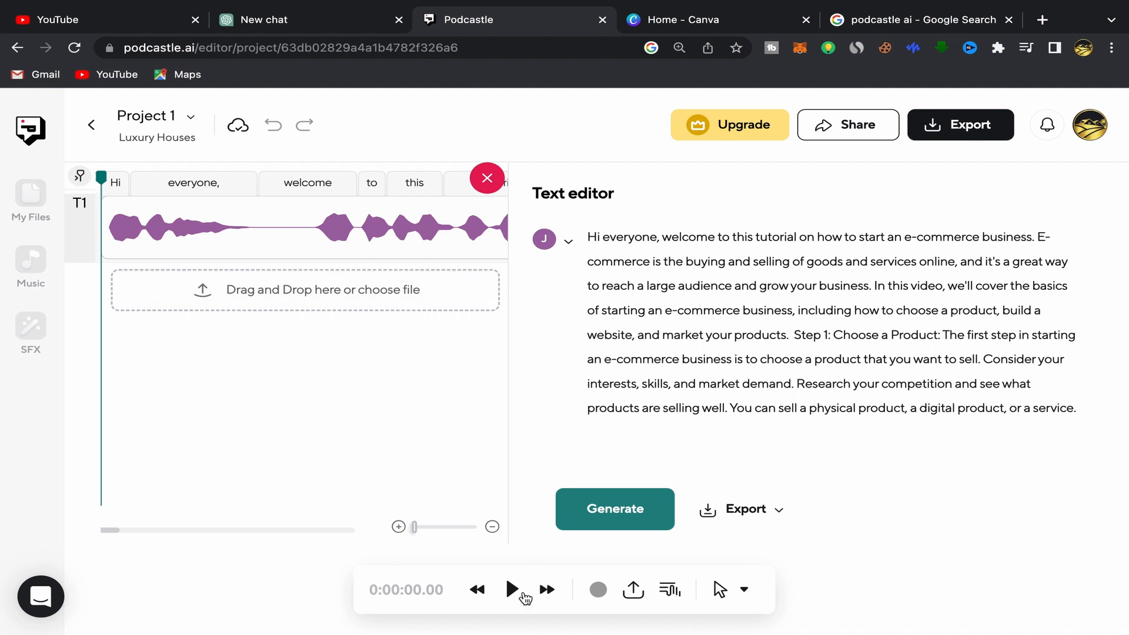
# Step: Listen to the opening of the generated voiceover with the volume raised, and pause playback
pyautogui.click(512, 589)
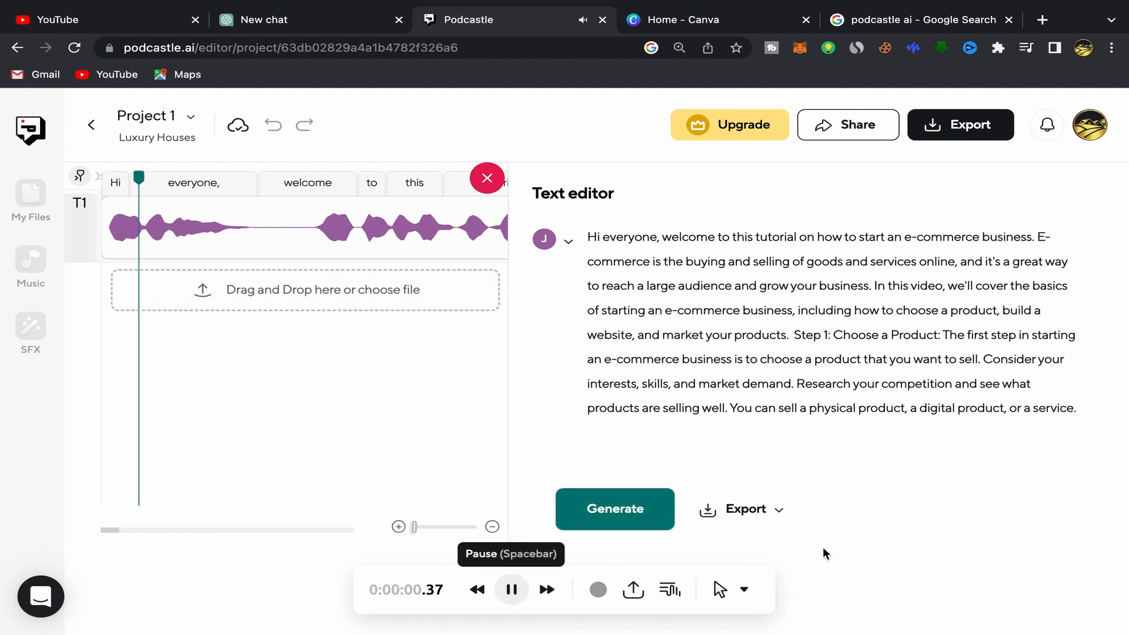
pyautogui.press('XF86AudioRaiseVolume')
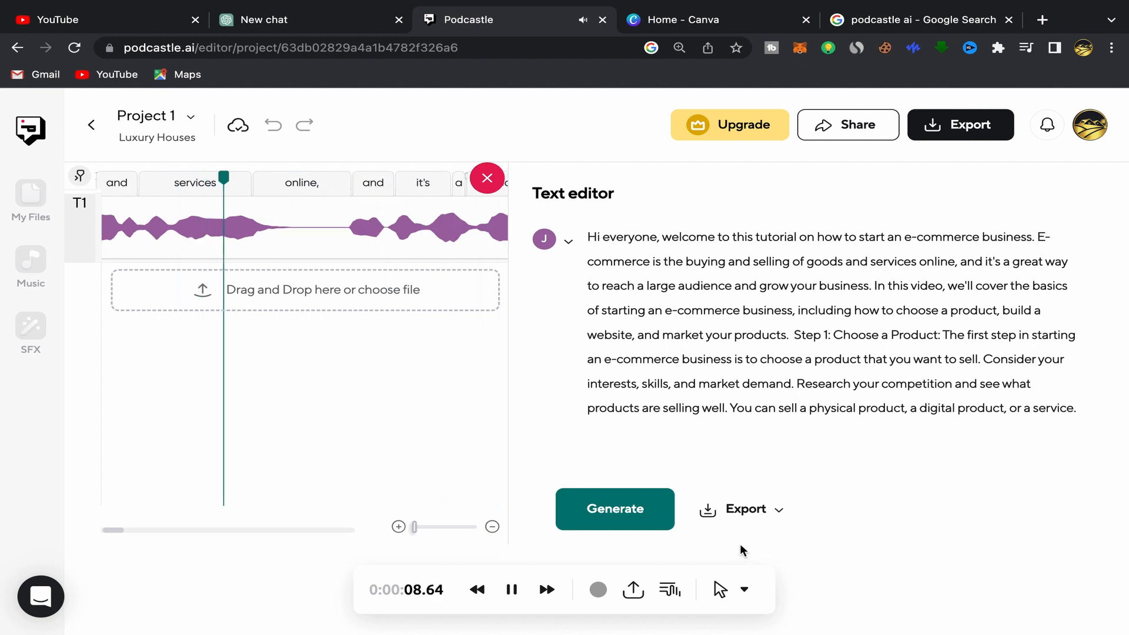
pyautogui.click(511, 590)
pyautogui.click(511, 590)
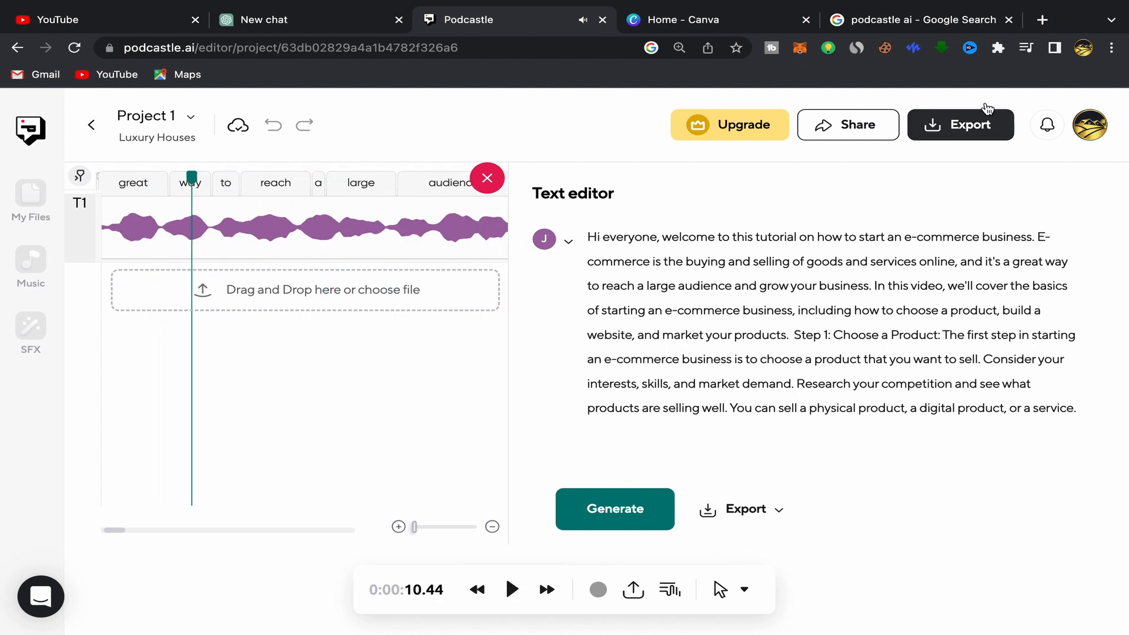
# Step: Export the voiceover as an MP3 at 128 kbps and download the file
pyautogui.click(959, 125)
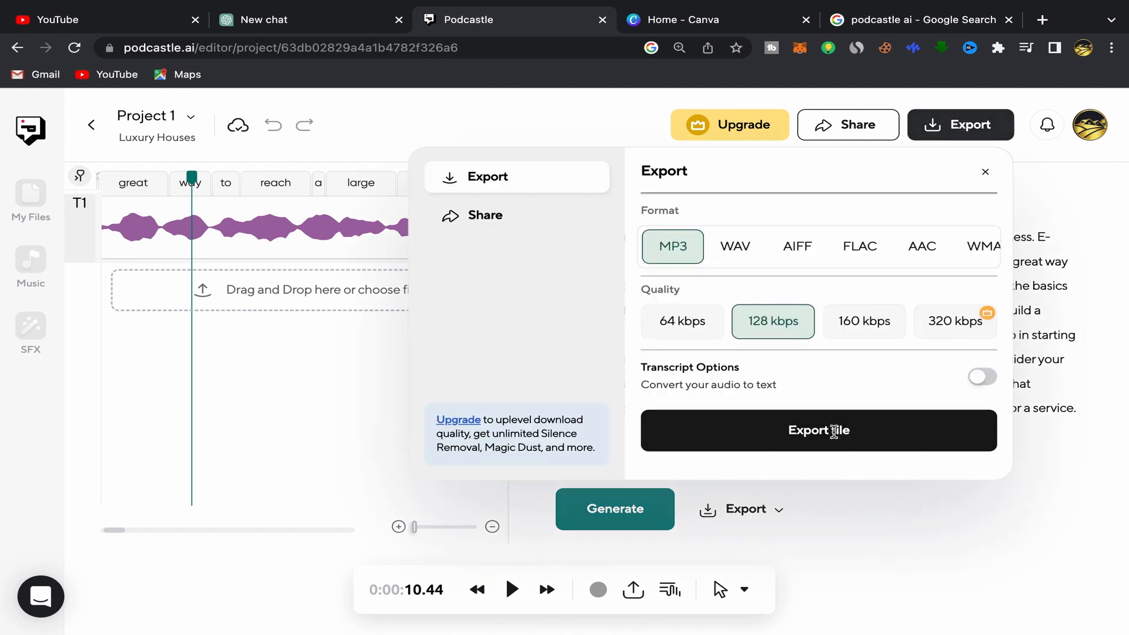
pyautogui.click(834, 432)
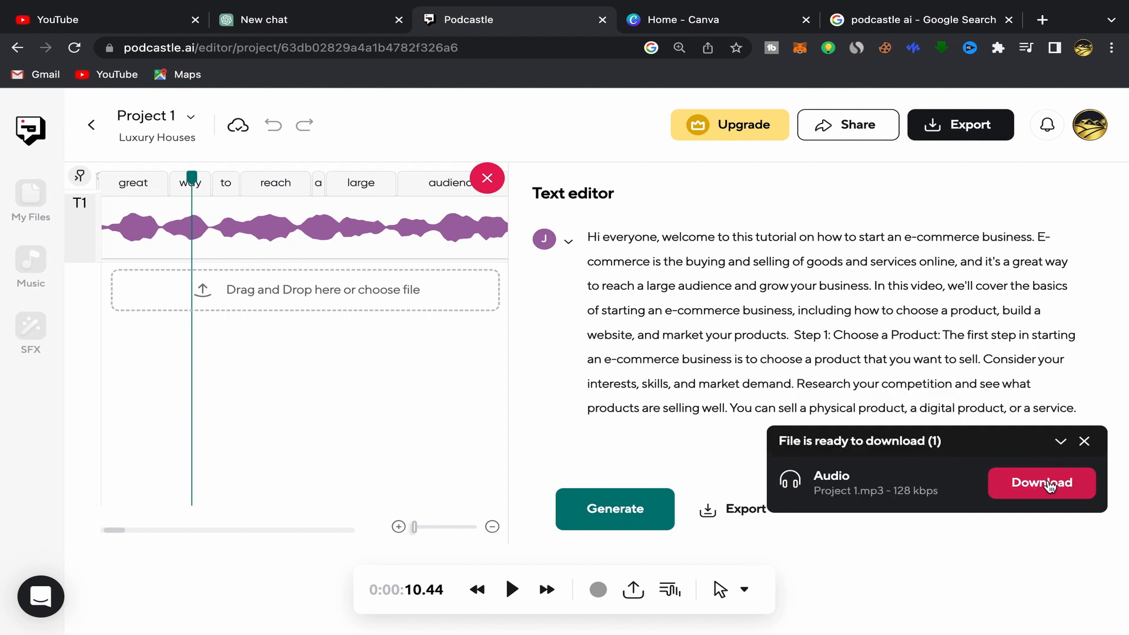
pyautogui.click(1051, 484)
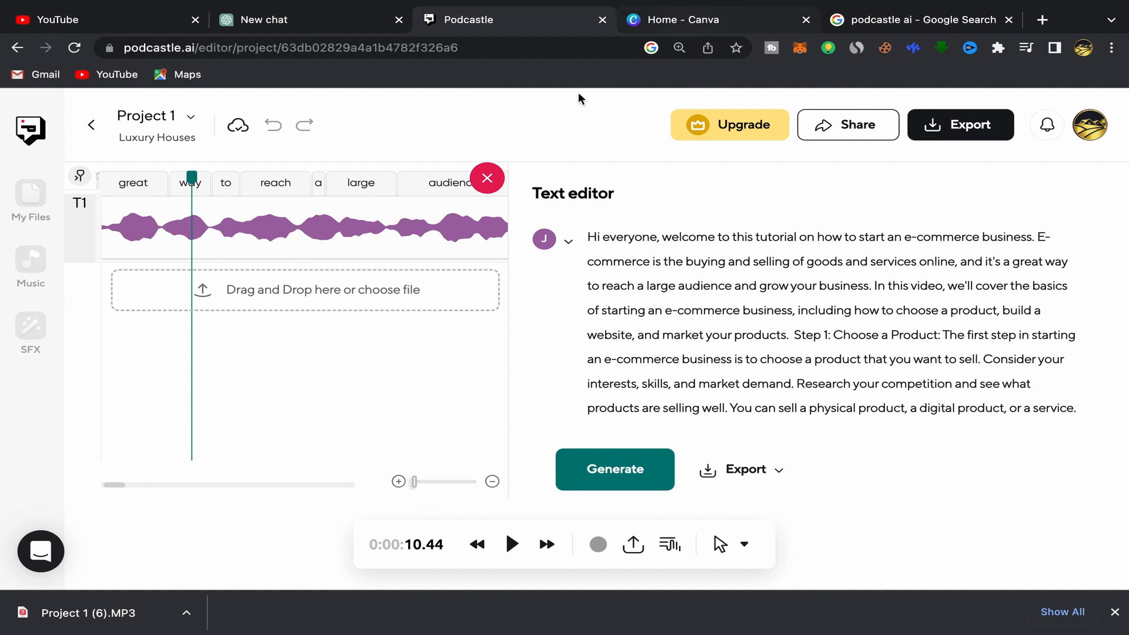
# Step: Switch to Canva and create a blank 1920 × 1080 px video design
pyautogui.click(657, 24)
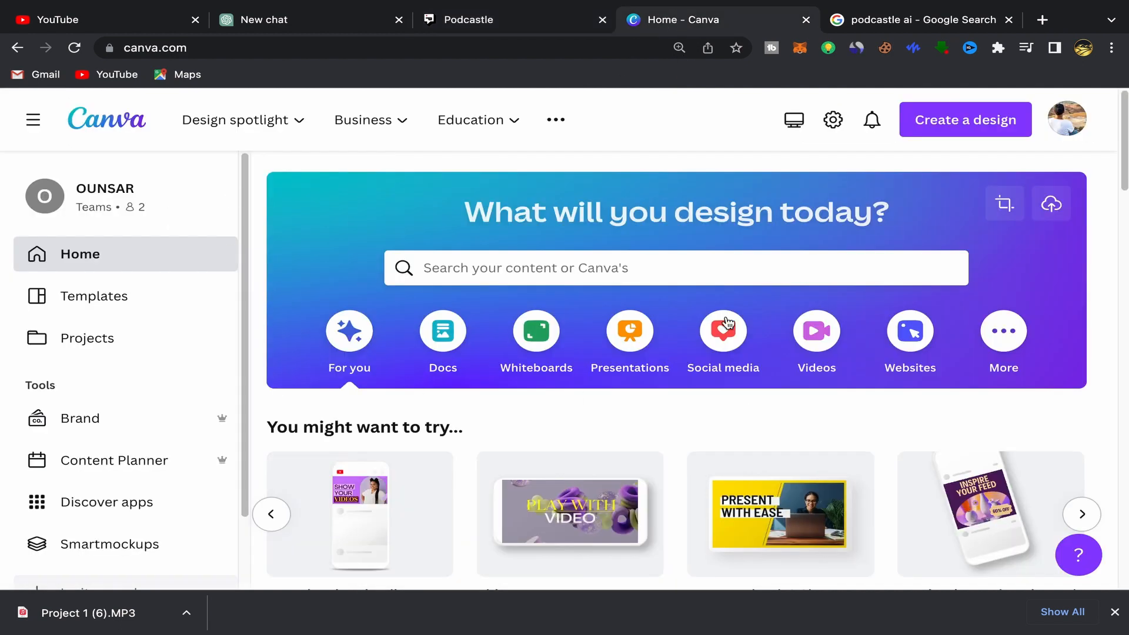
pyautogui.click(363, 120)
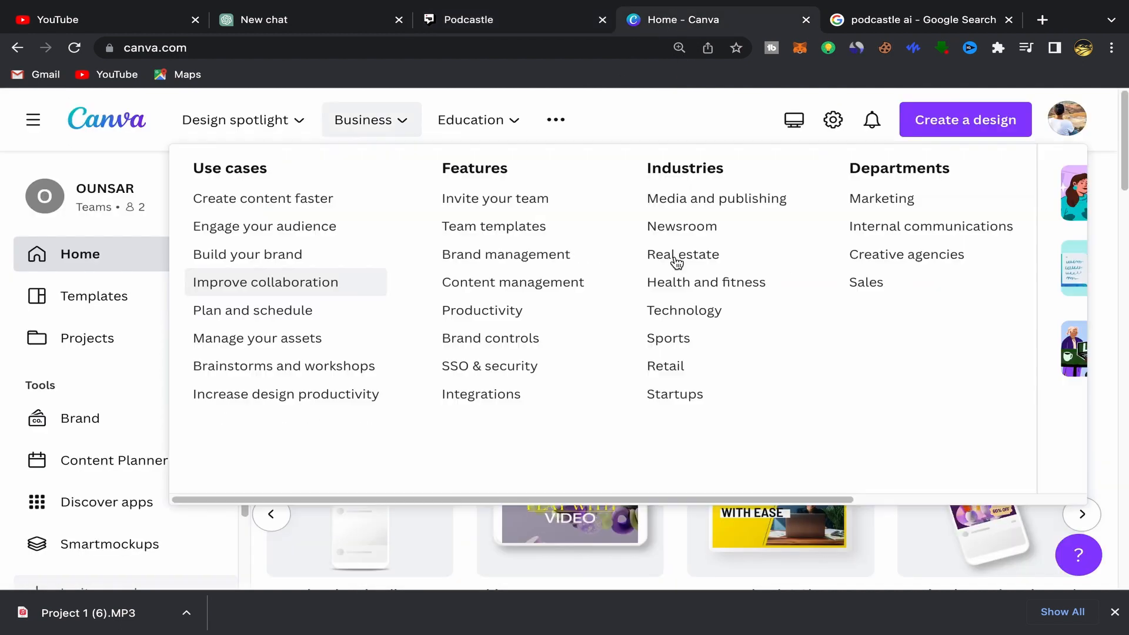
pyautogui.click(467, 537)
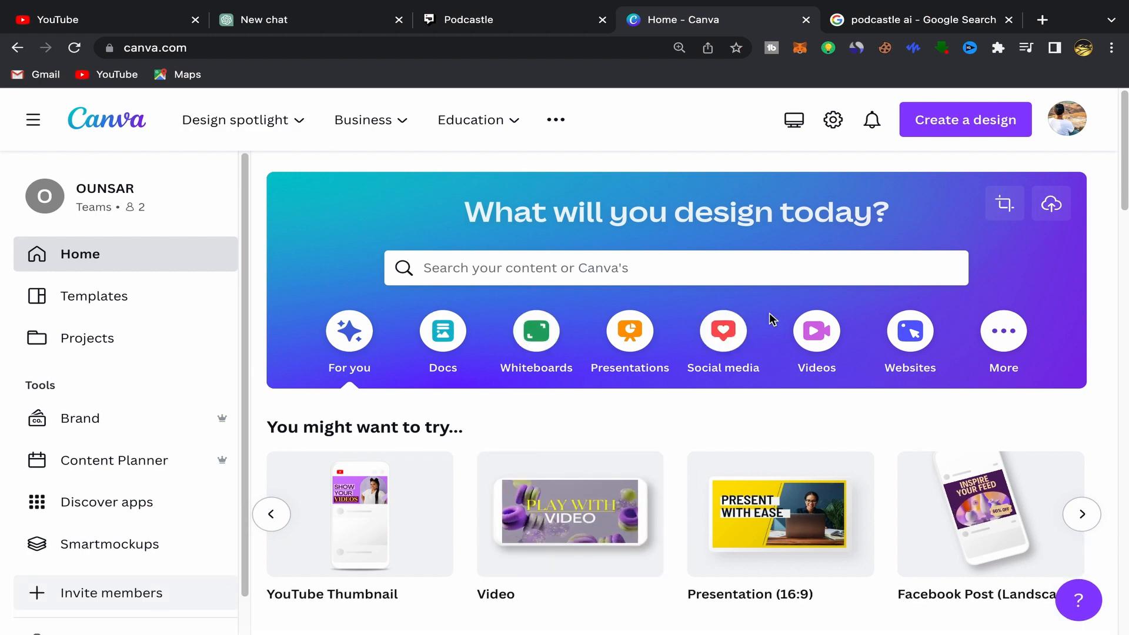
pyautogui.scroll(-2, 681, 425)
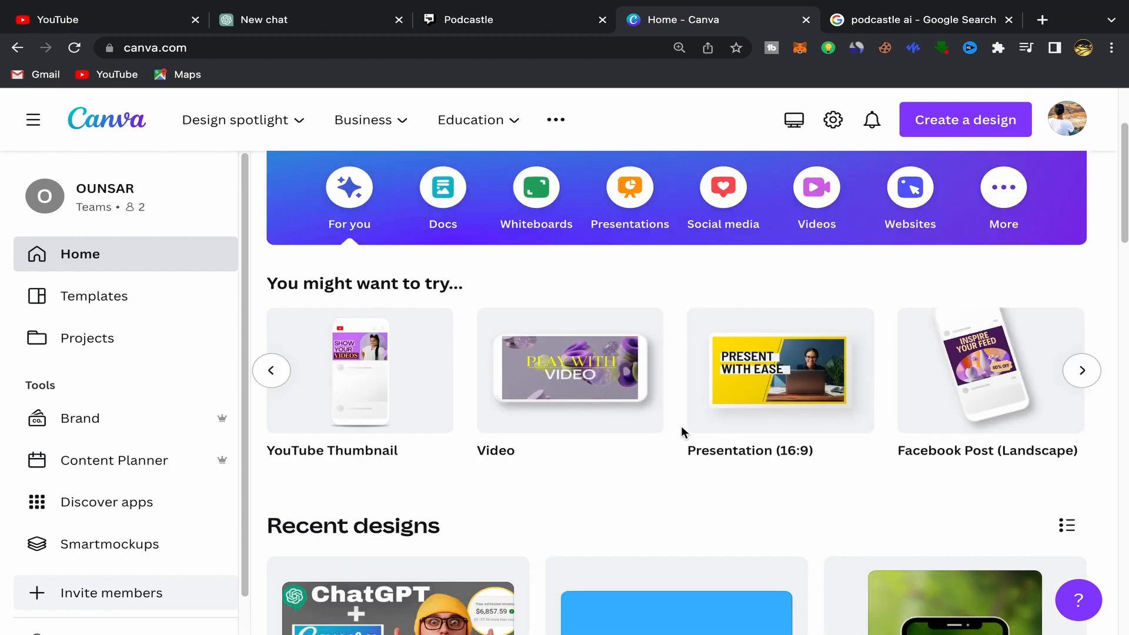
pyautogui.moveTo(563, 405)
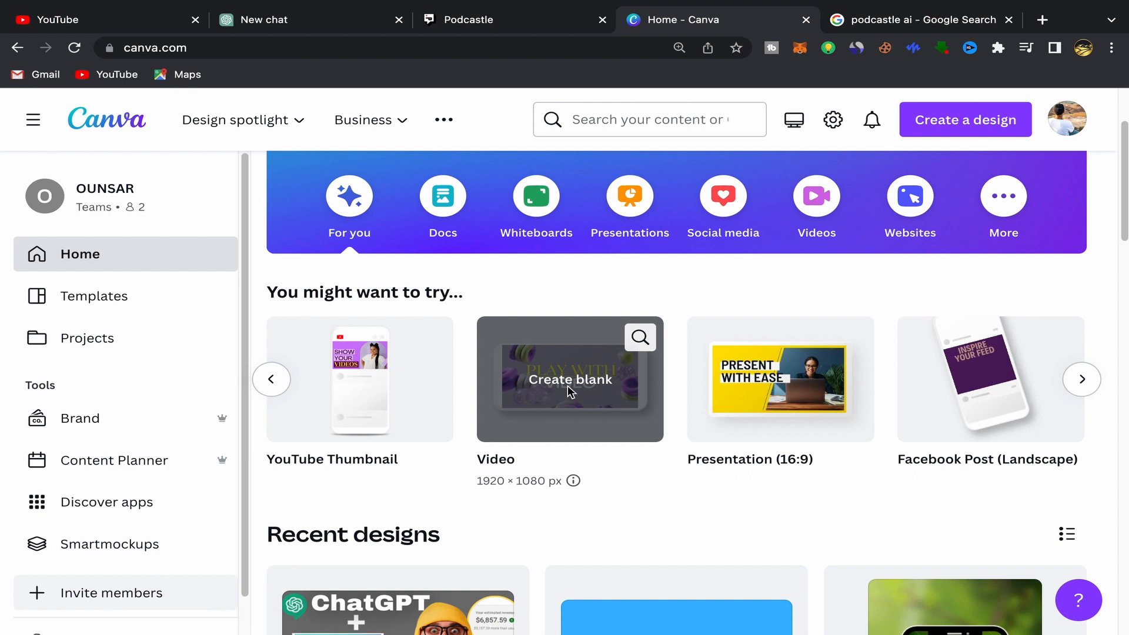
pyautogui.click(570, 391)
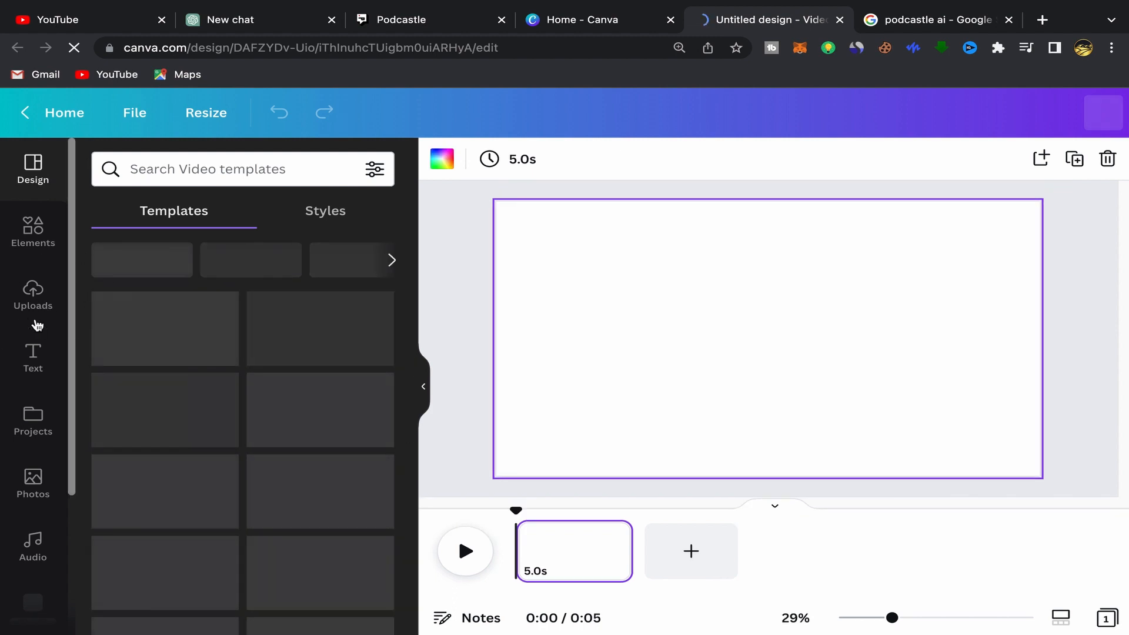
# Step: Try to upload the voiceover file Project 1 (6).MP3 from Downloads to the design's uploads
pyautogui.click(33, 300)
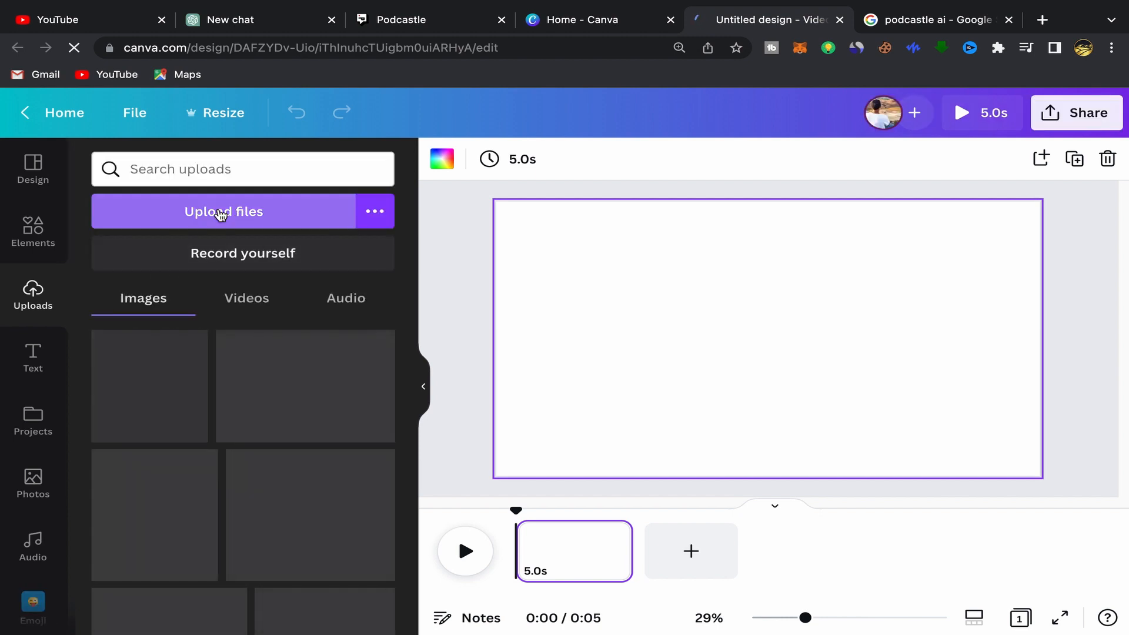
pyautogui.click(220, 213)
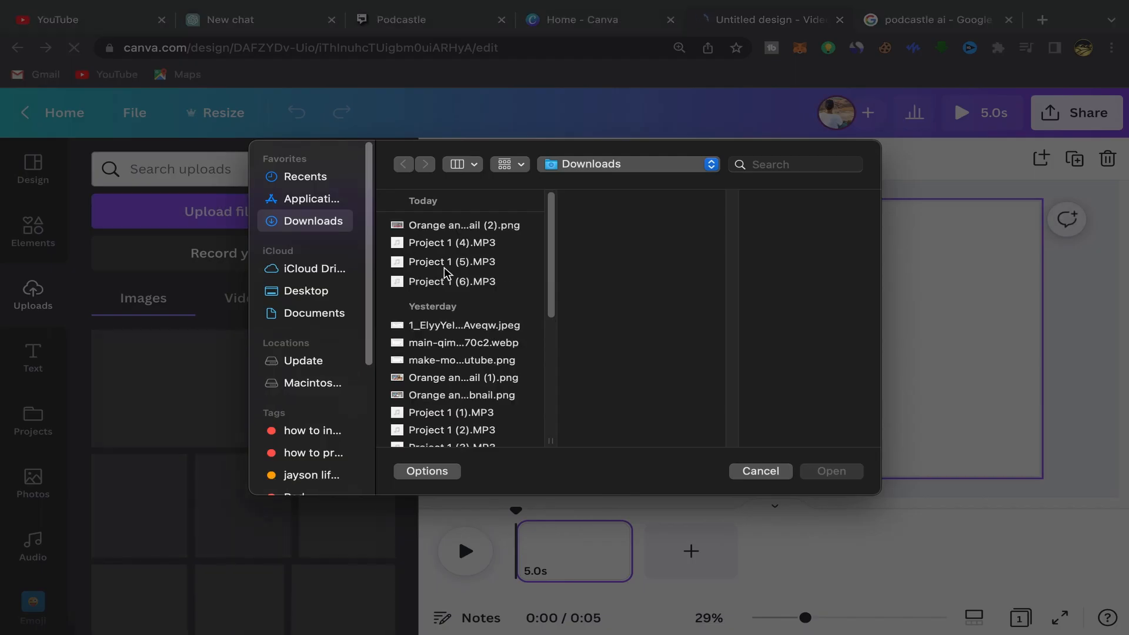
pyautogui.click(453, 283)
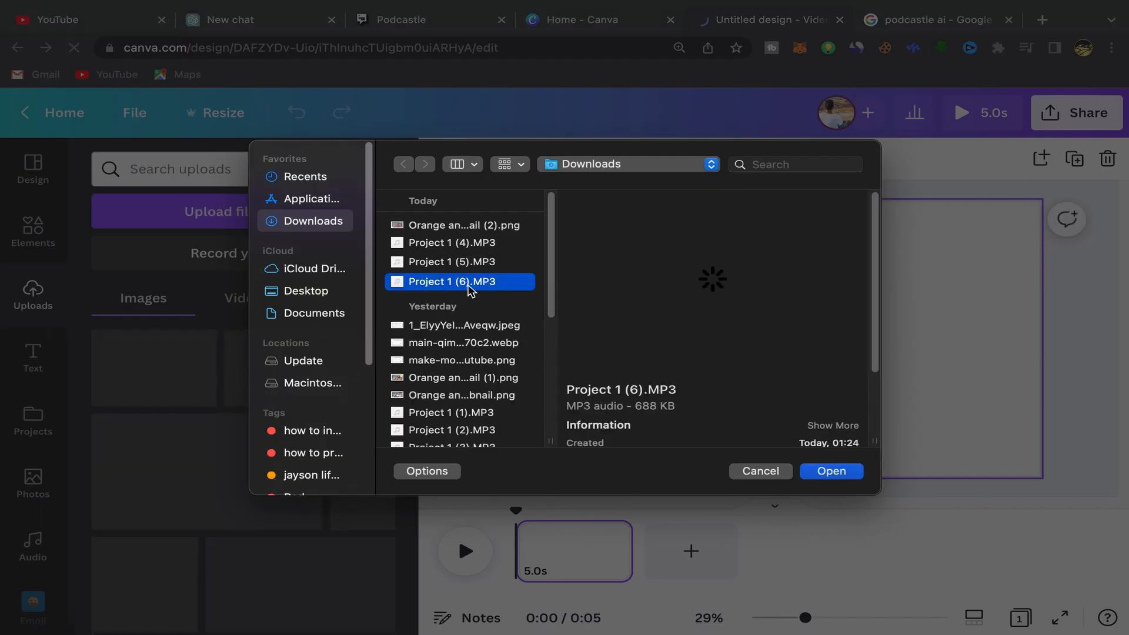
pyautogui.moveTo(703, 313)
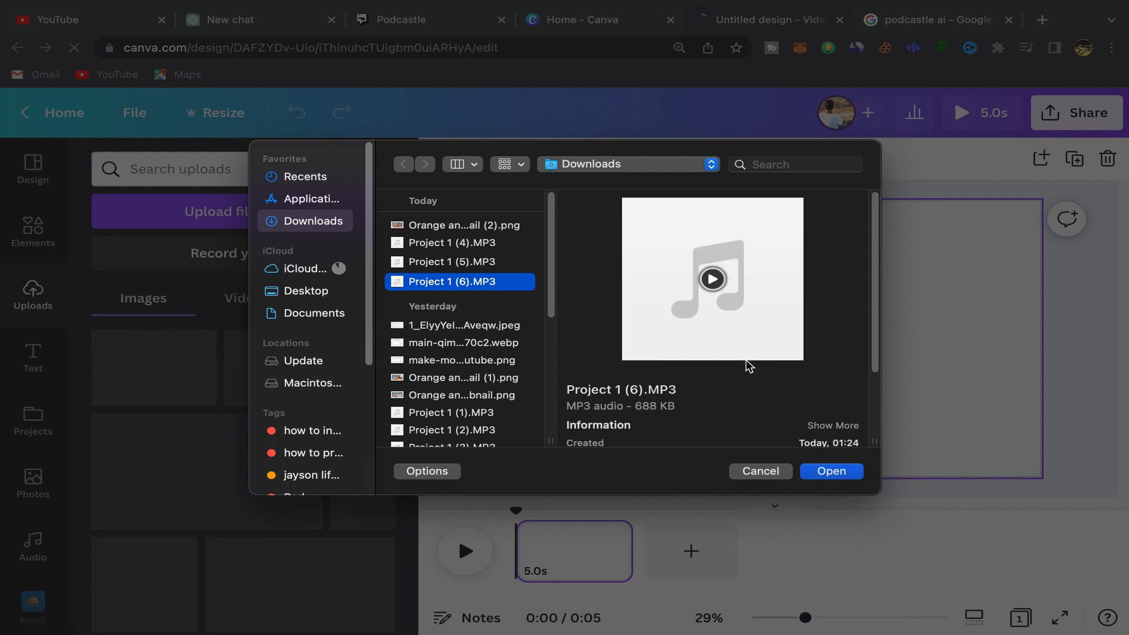
pyautogui.click(832, 471)
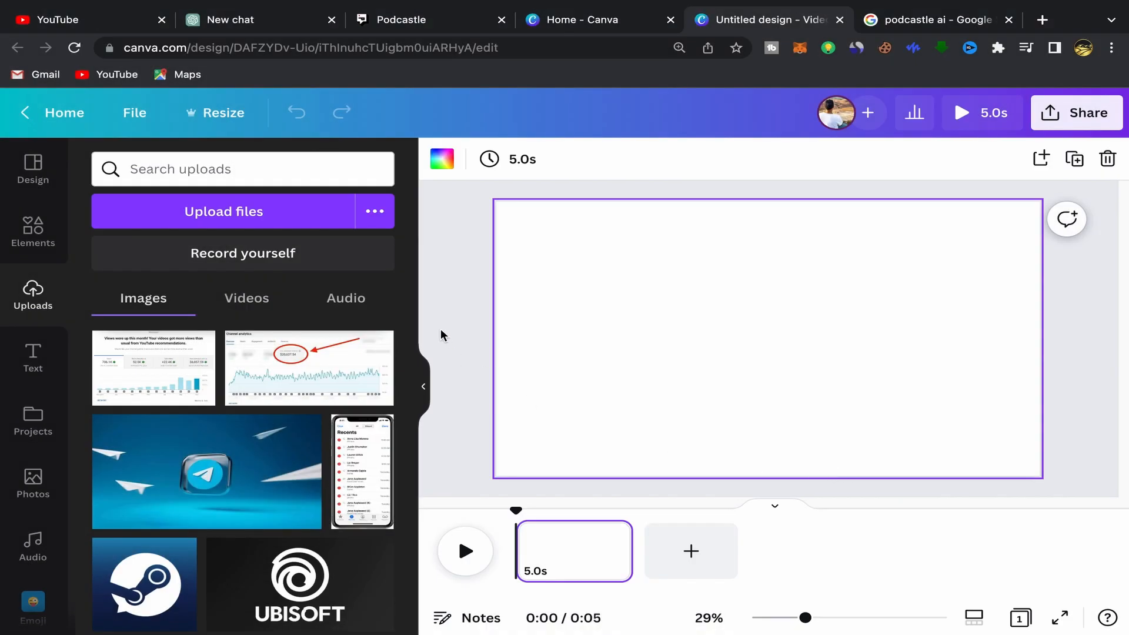
# Step: Upload Project 1 (6).MP3 to the audio uploads and place it on the video timeline
pyautogui.click(344, 302)
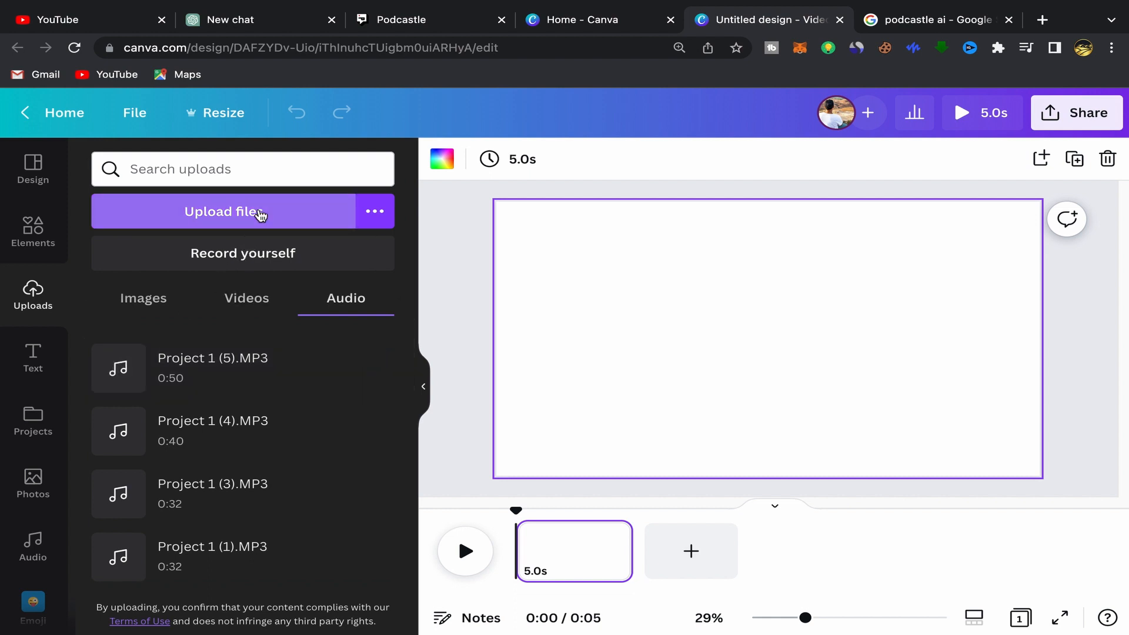
pyautogui.click(258, 213)
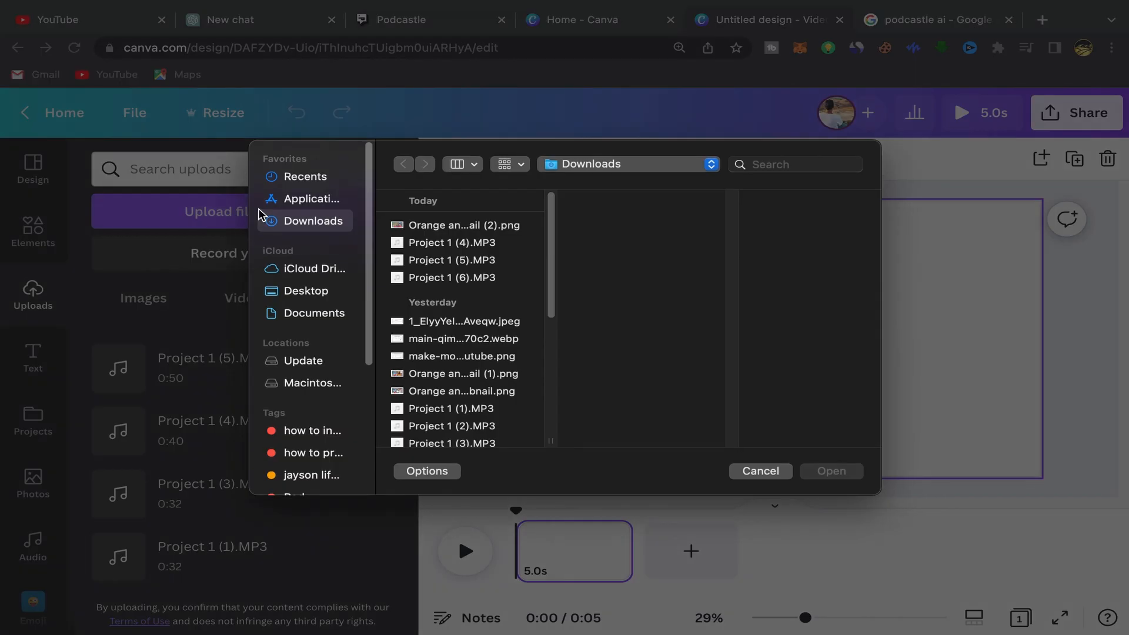
pyautogui.click(462, 277)
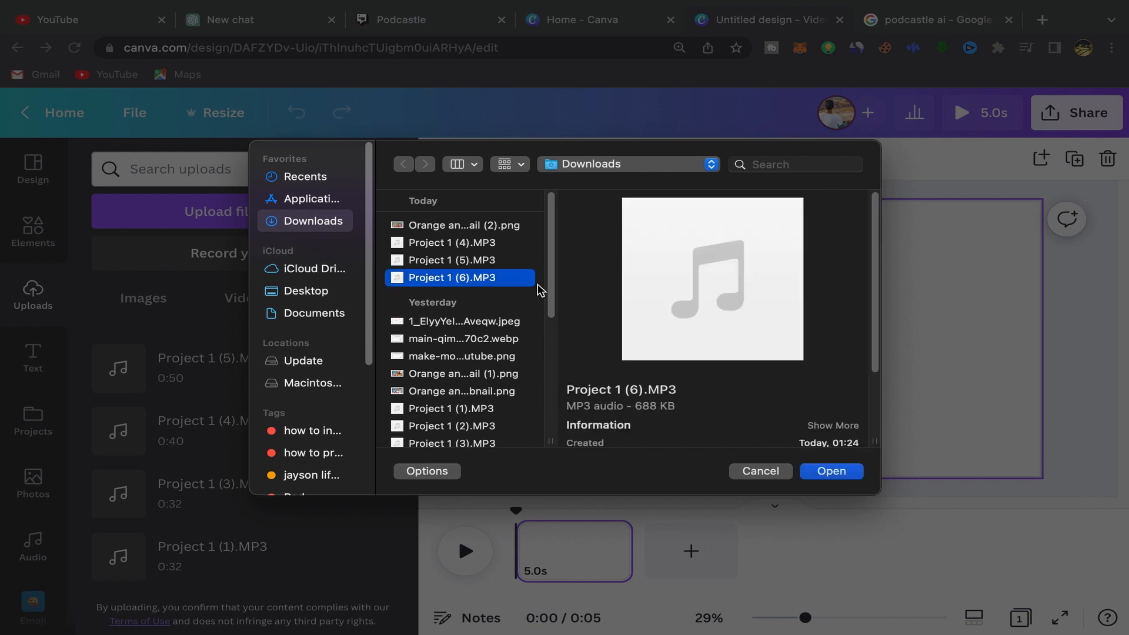
pyautogui.click(831, 471)
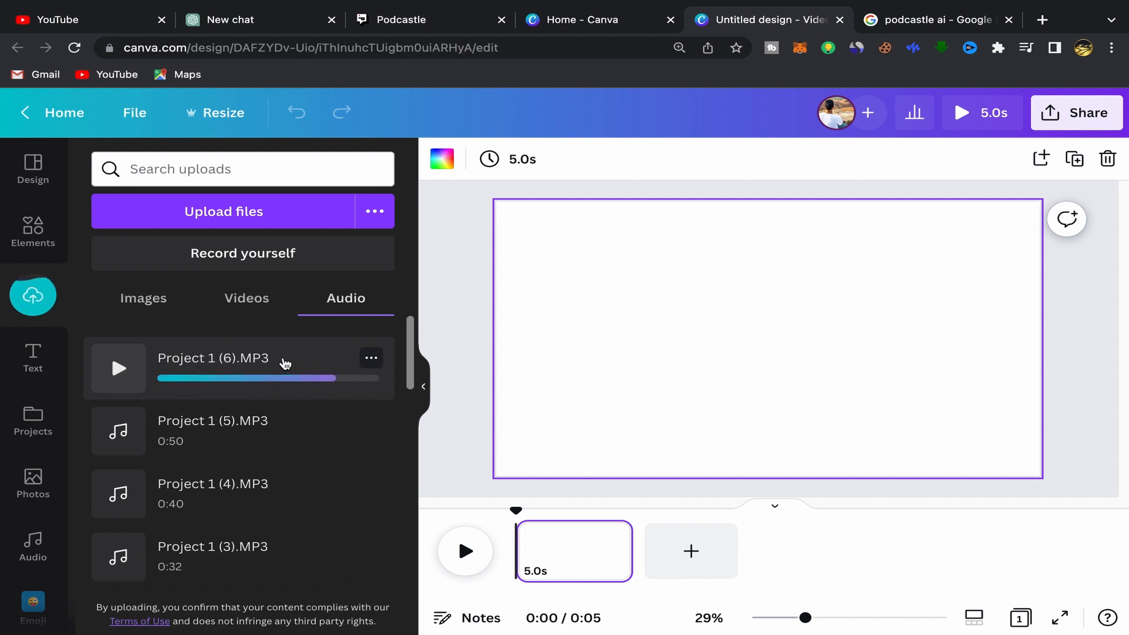
pyautogui.click(283, 361)
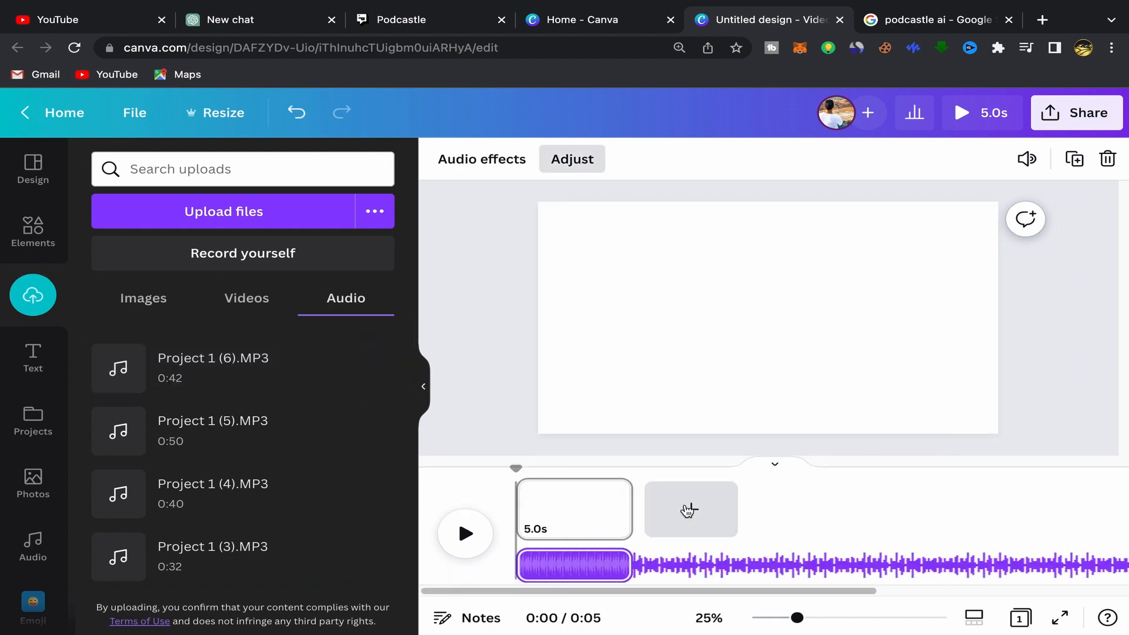
# Step: Add nine blank 5-second pages to extend the video to 50 seconds under the voiceover, and return to the timeline's start
pyautogui.click(688, 511)
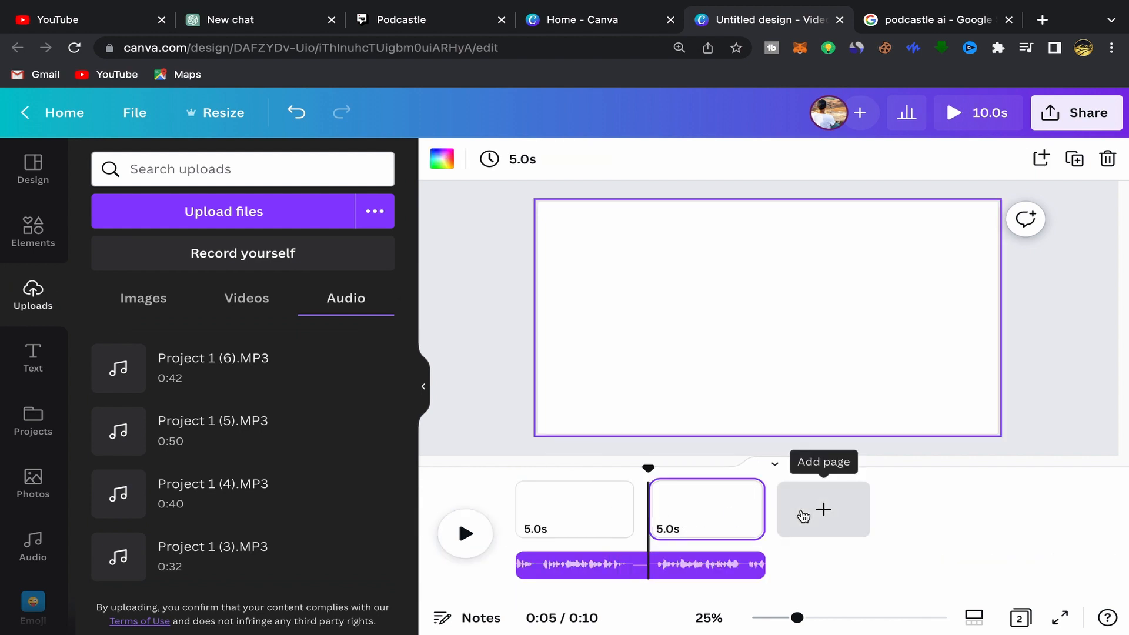
pyautogui.click(801, 514)
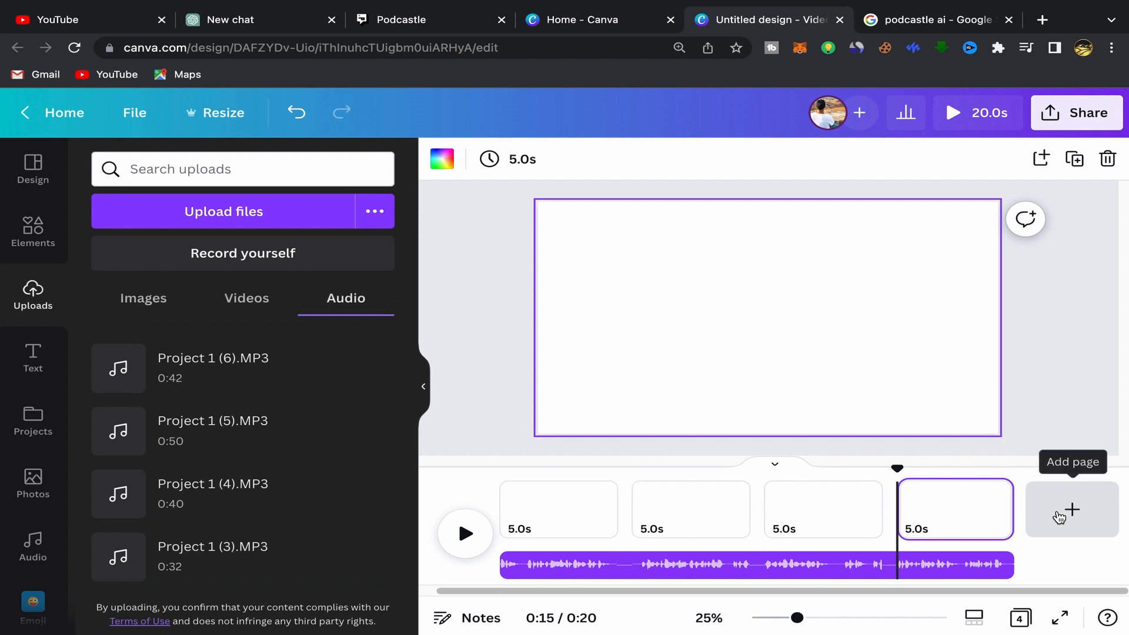
pyautogui.click(1059, 518)
pyautogui.click(1059, 517)
pyautogui.click(1059, 518)
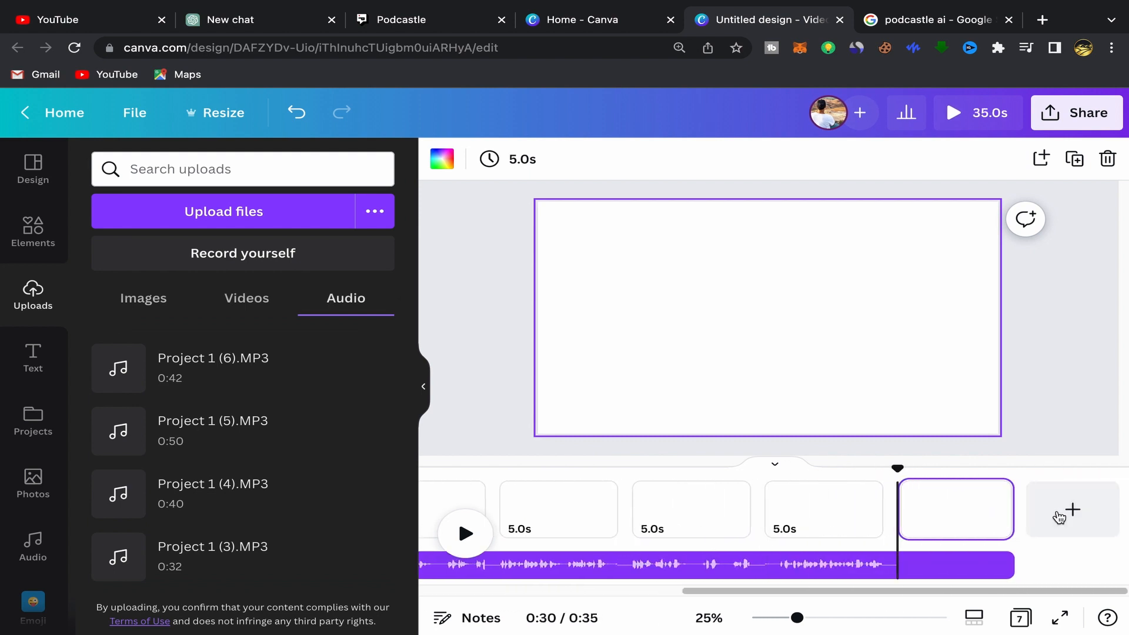
pyautogui.click(1058, 518)
pyautogui.click(1058, 517)
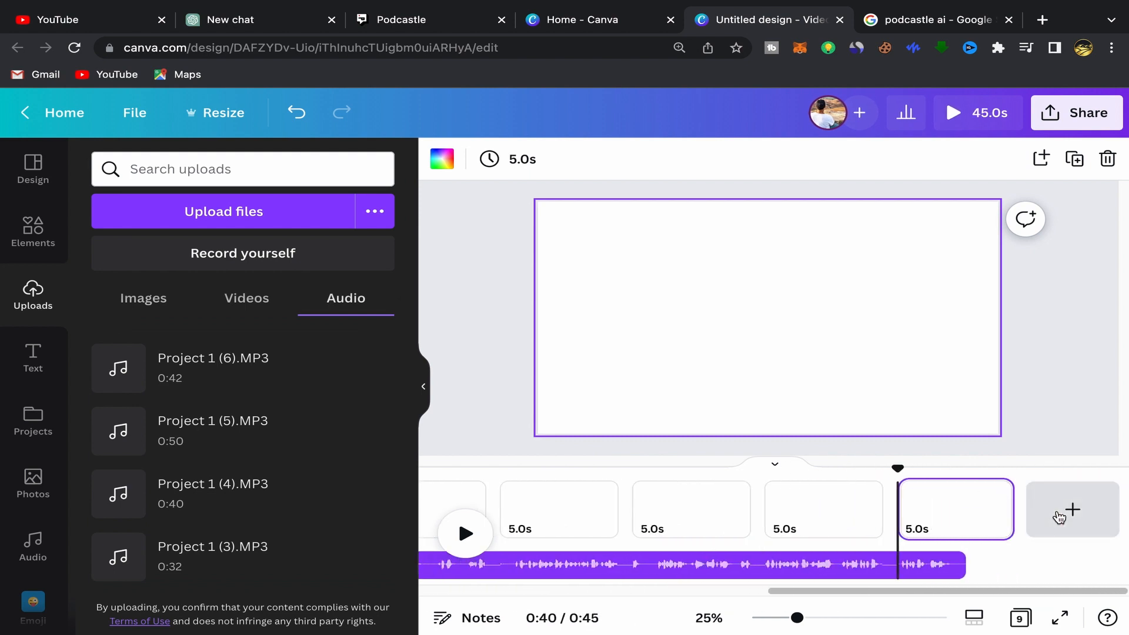
pyautogui.click(1059, 518)
pyautogui.hscroll(-10, 823, 529)
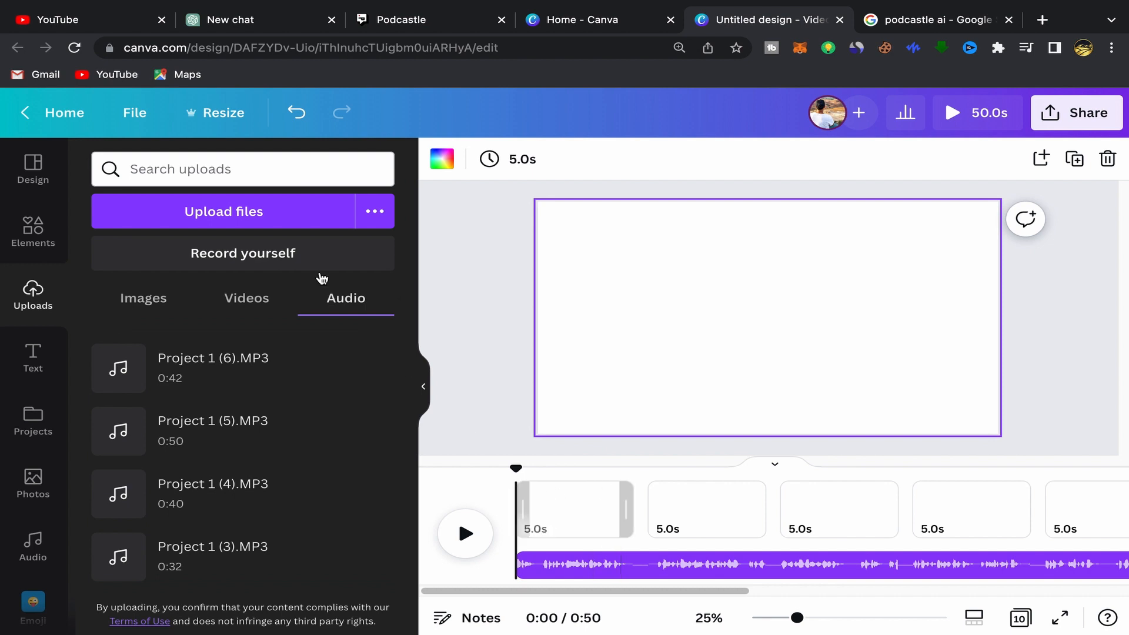
# Step: Search the elements for "hello" and browse the video results for a clip of a person greeting
pyautogui.click(33, 230)
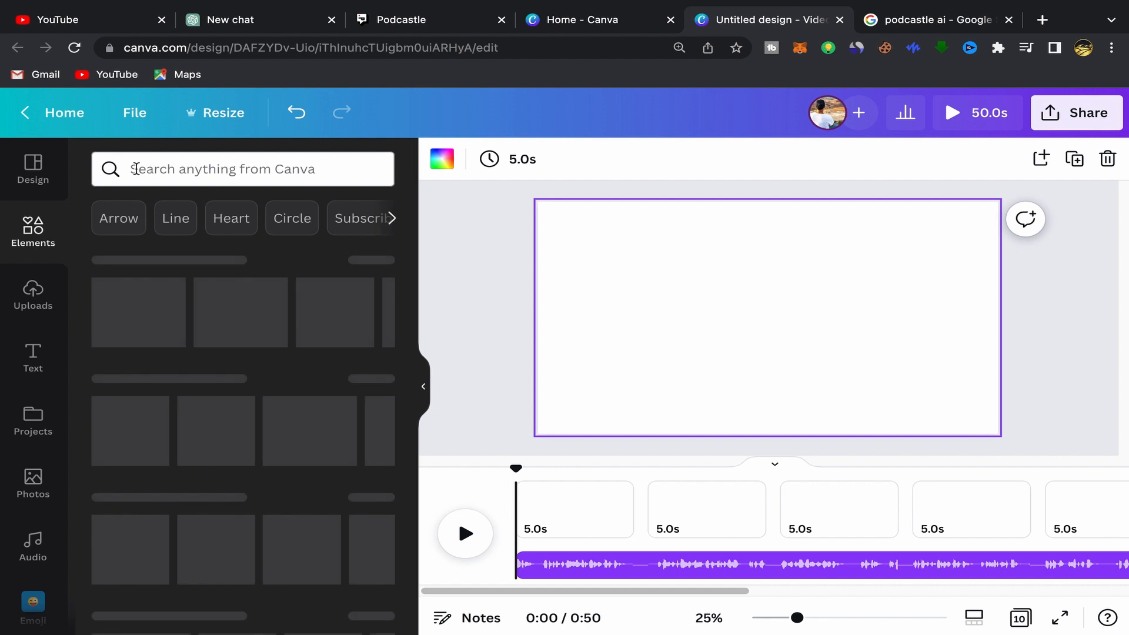
pyautogui.click(151, 173)
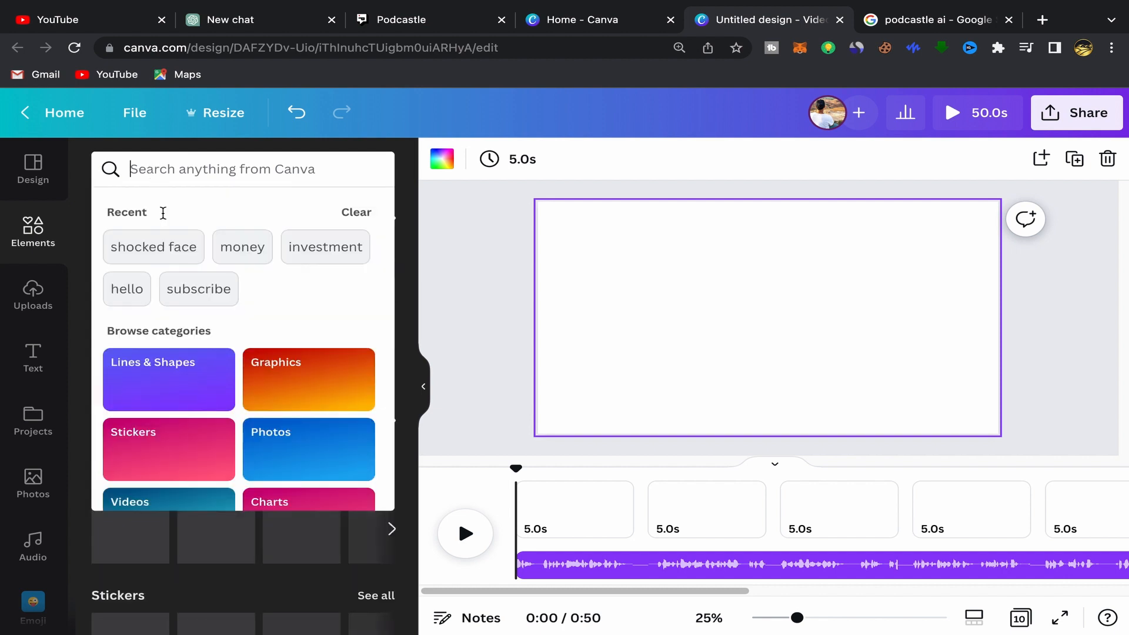
pyautogui.click(127, 290)
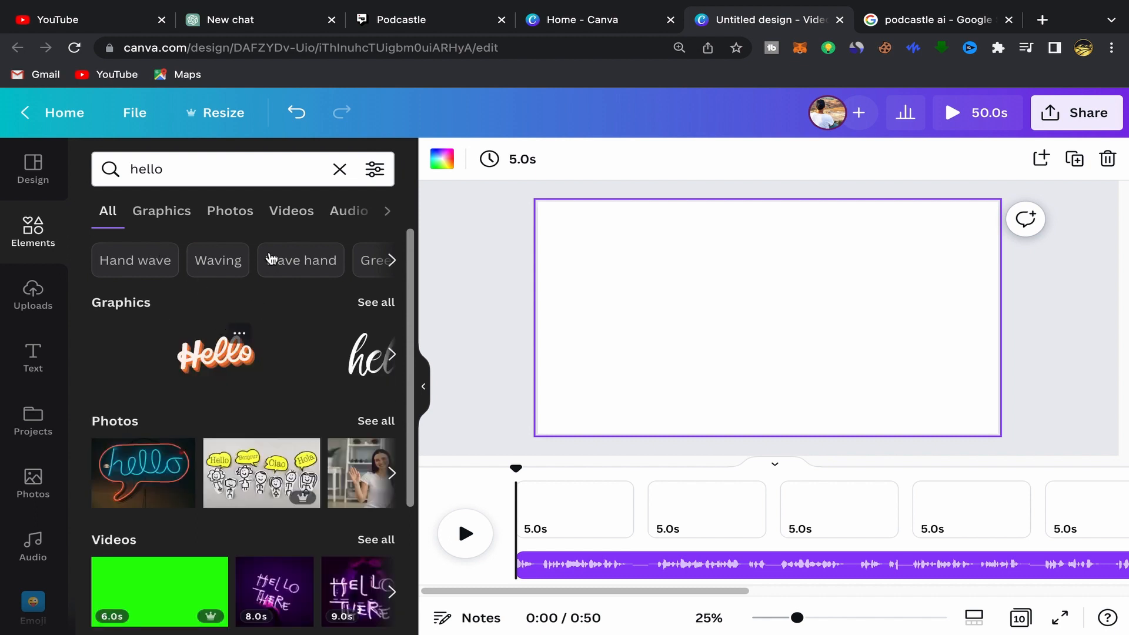
pyautogui.click(286, 213)
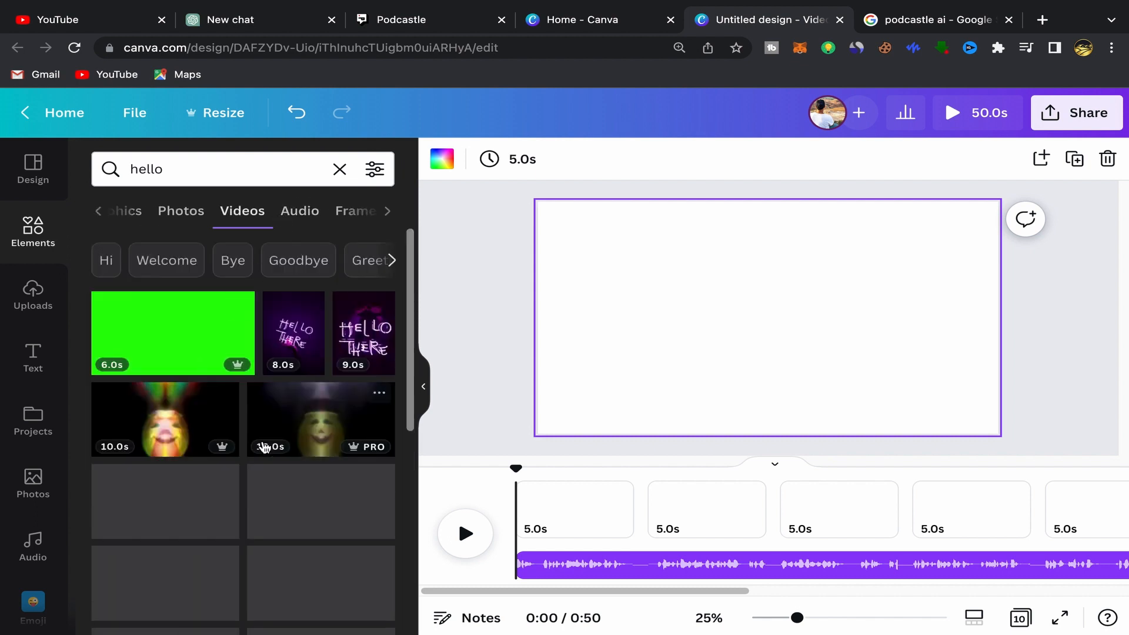
pyautogui.scroll(-3, 262, 423)
pyautogui.scroll(-3, 300, 415)
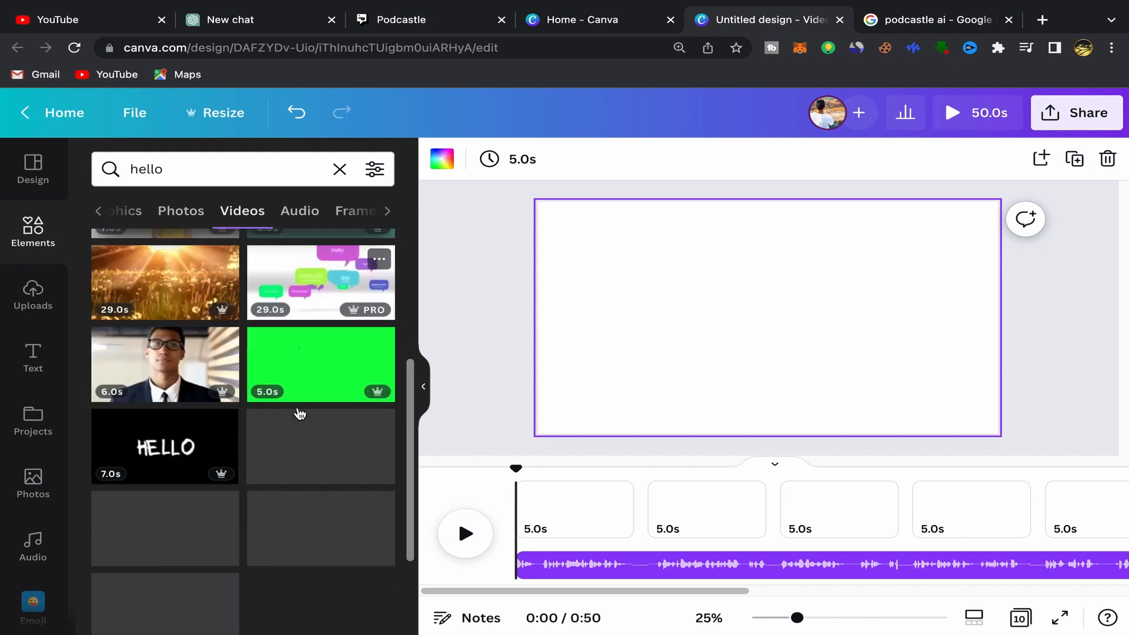
pyautogui.scroll(-2, 306, 435)
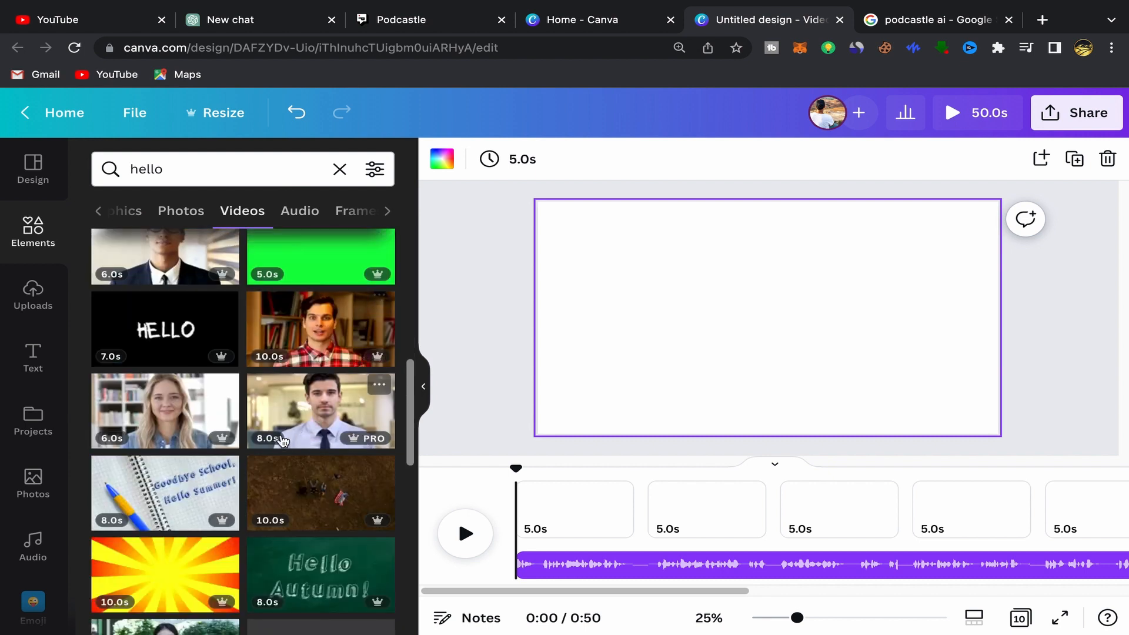
pyautogui.scroll(-2, 326, 352)
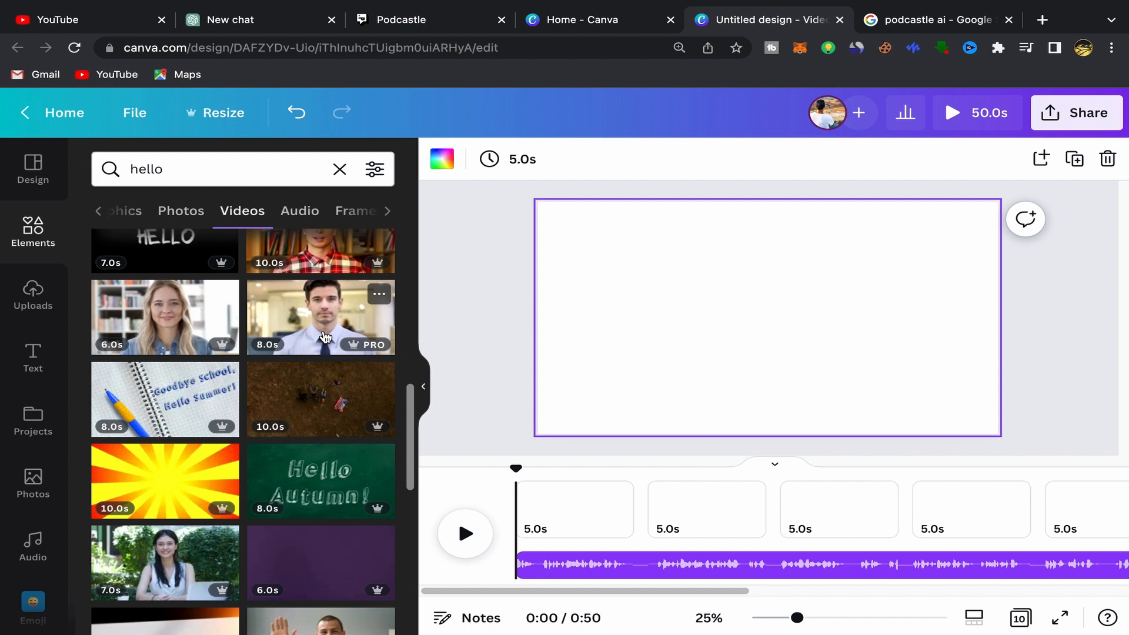
# Step: Try the 8-second clip of the waving man in a tie on the last page and remove it
pyautogui.click(325, 337)
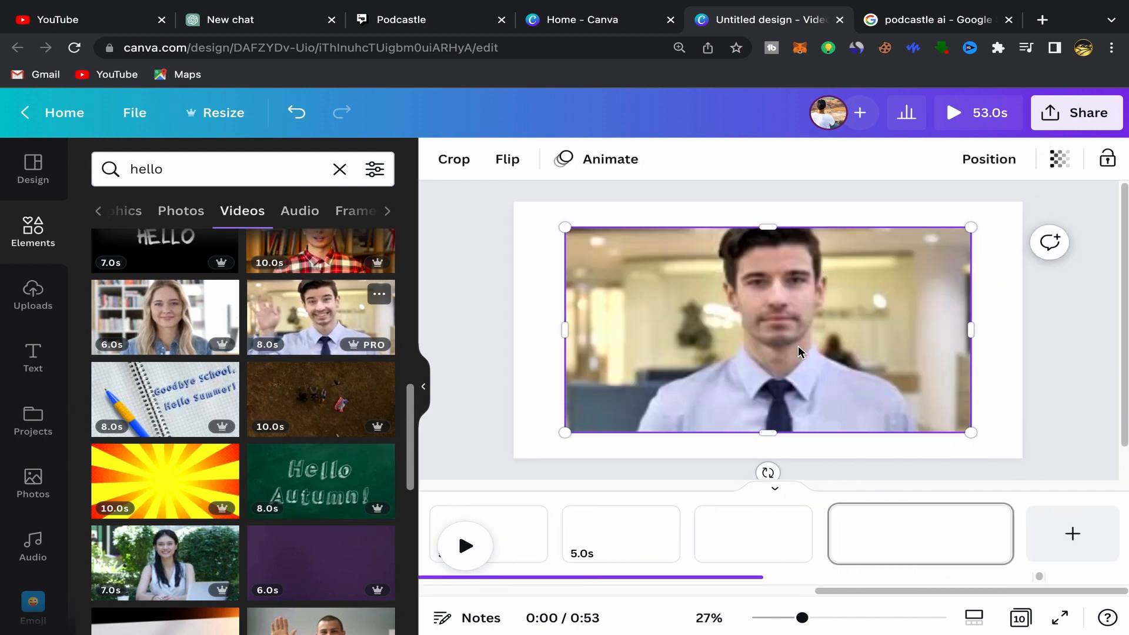
pyautogui.click(769, 272)
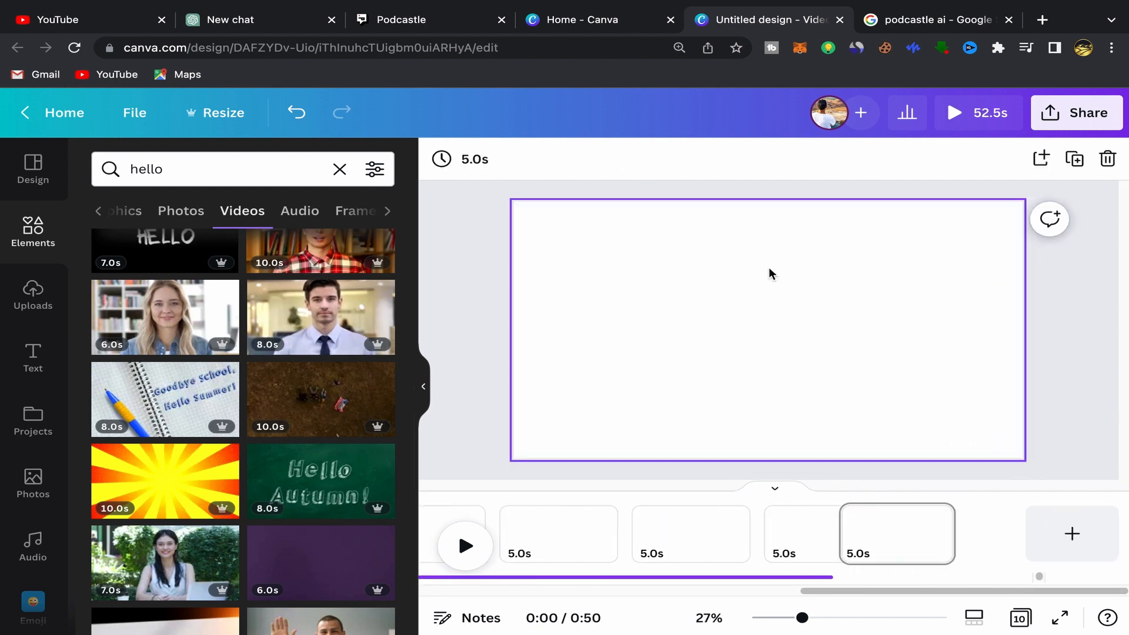
# Step: Set the 8-second clip of the waving man in a tie as the first page's background and trim it to 2.5 seconds
pyautogui.click(535, 536)
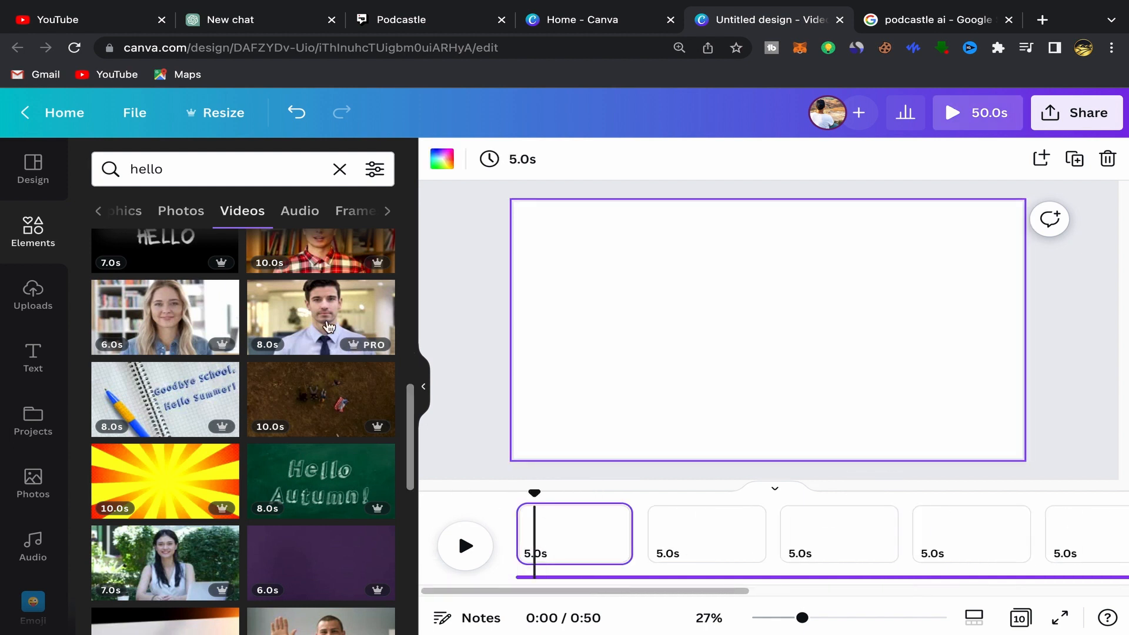
pyautogui.moveTo(327, 329)
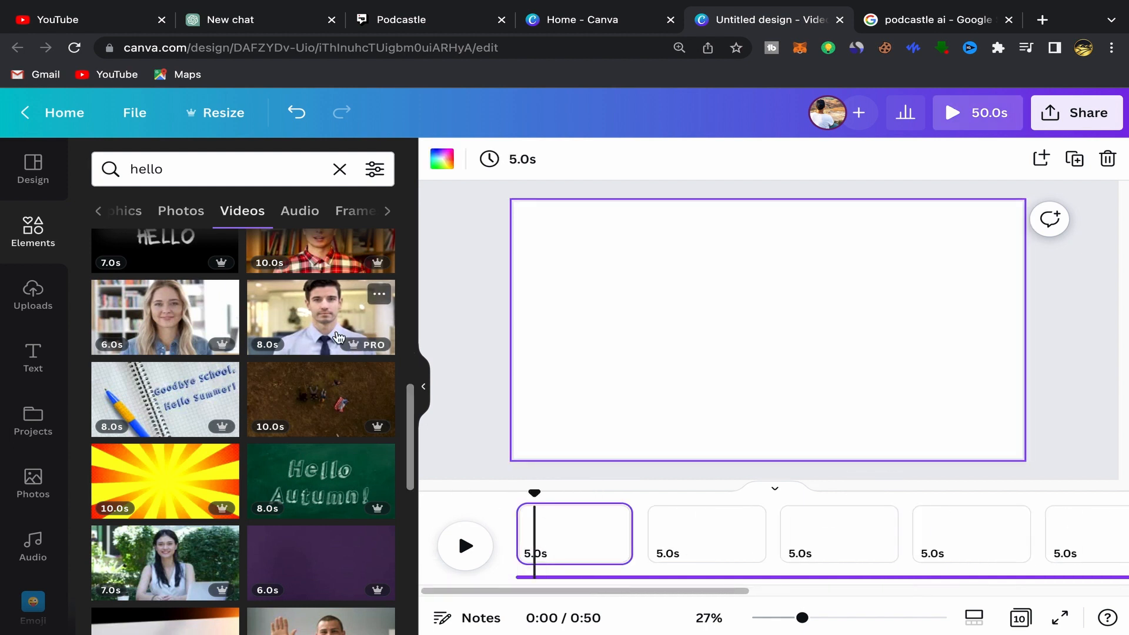
pyautogui.click(322, 304)
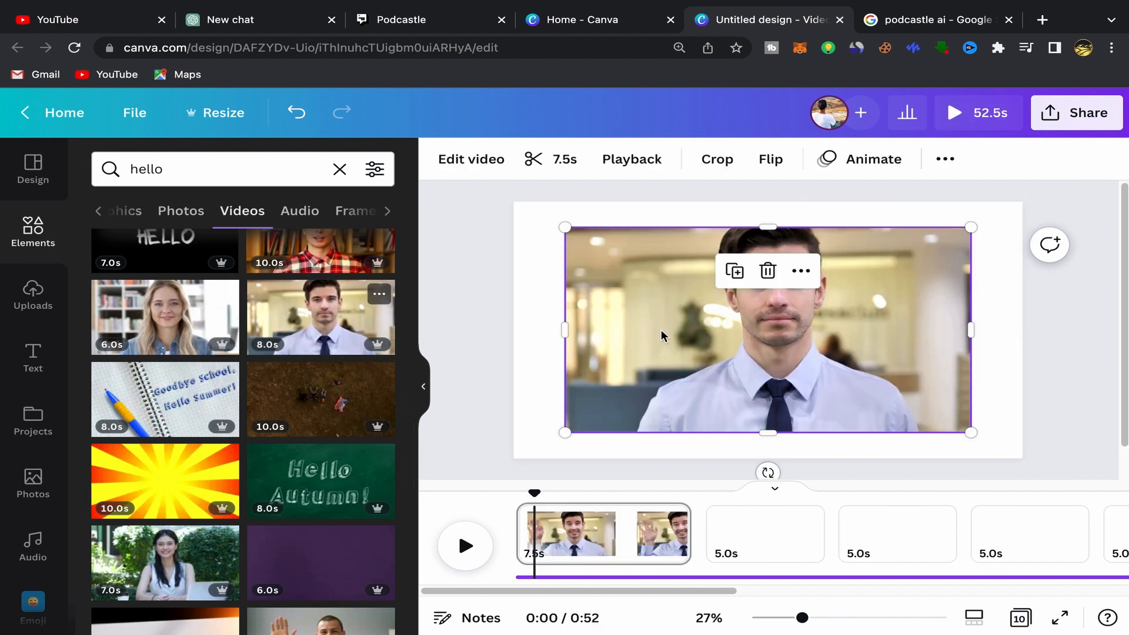
pyautogui.click(768, 330)
pyautogui.click(801, 271)
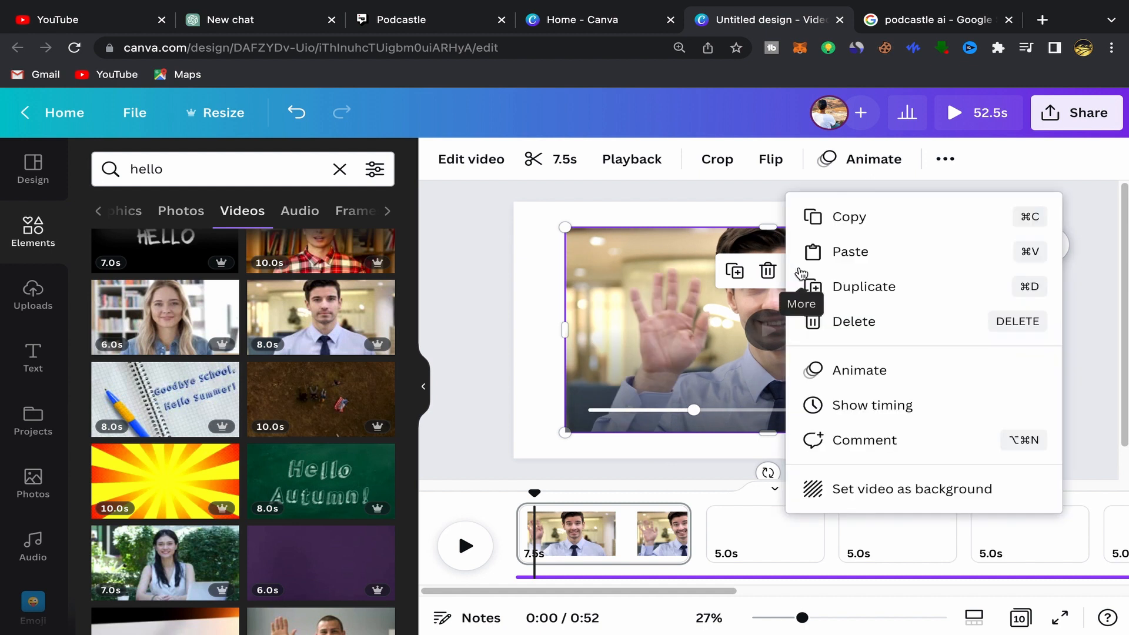
pyautogui.click(859, 490)
pyautogui.moveTo(690, 523)
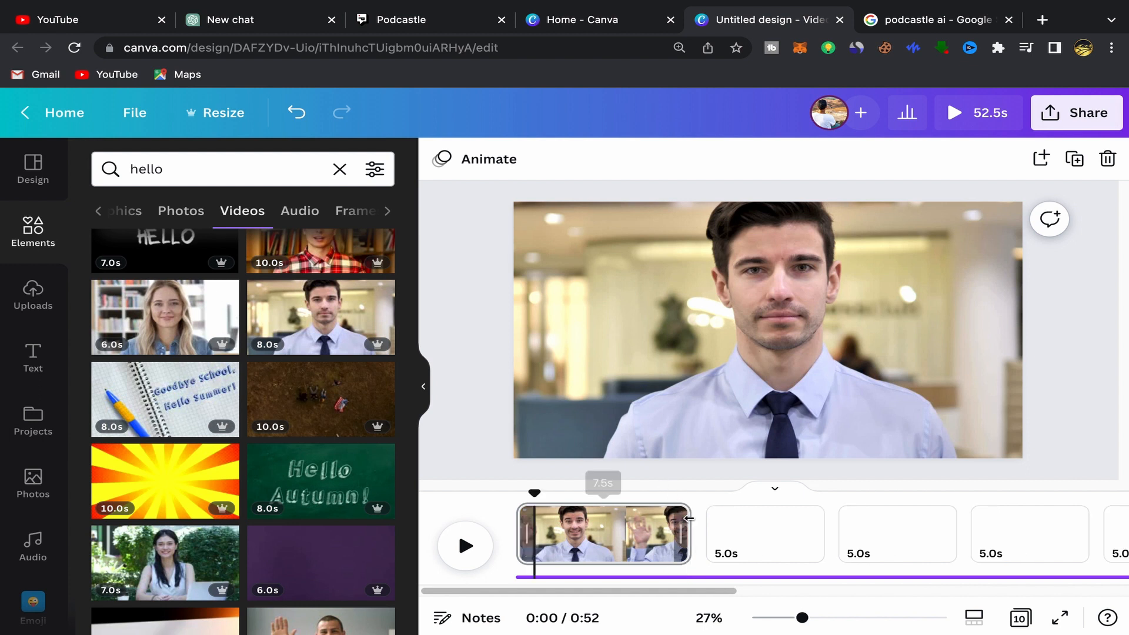
pyautogui.moveTo(590, 535)
pyautogui.mouseDown()
pyautogui.moveTo(572, 527)
pyautogui.moveTo(670, 517)
pyautogui.moveTo(574, 529)
pyautogui.mouseUp()
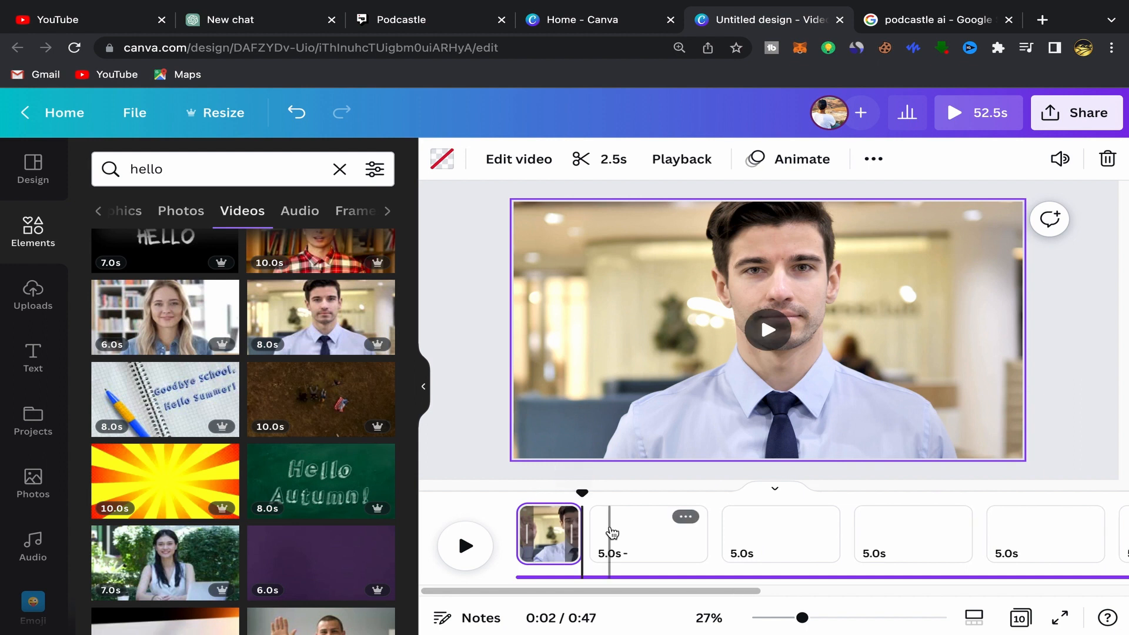
# Step: Select the blank second page and search the video elements for "Ecommerce" to find a matching clip
pyautogui.click(626, 532)
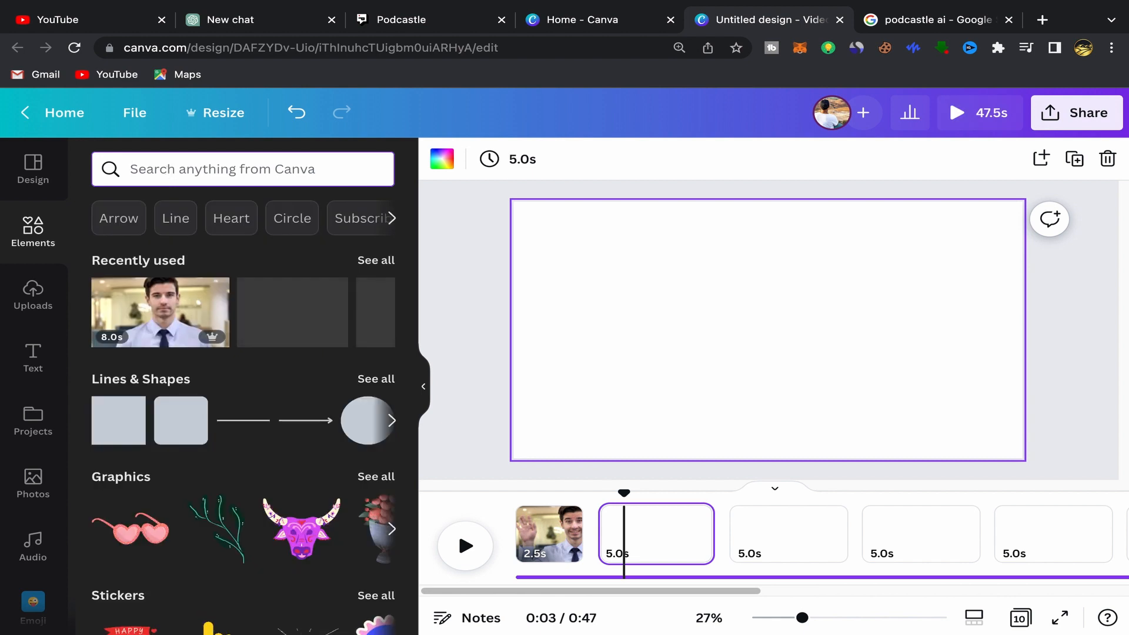
pyautogui.write('ecomm')
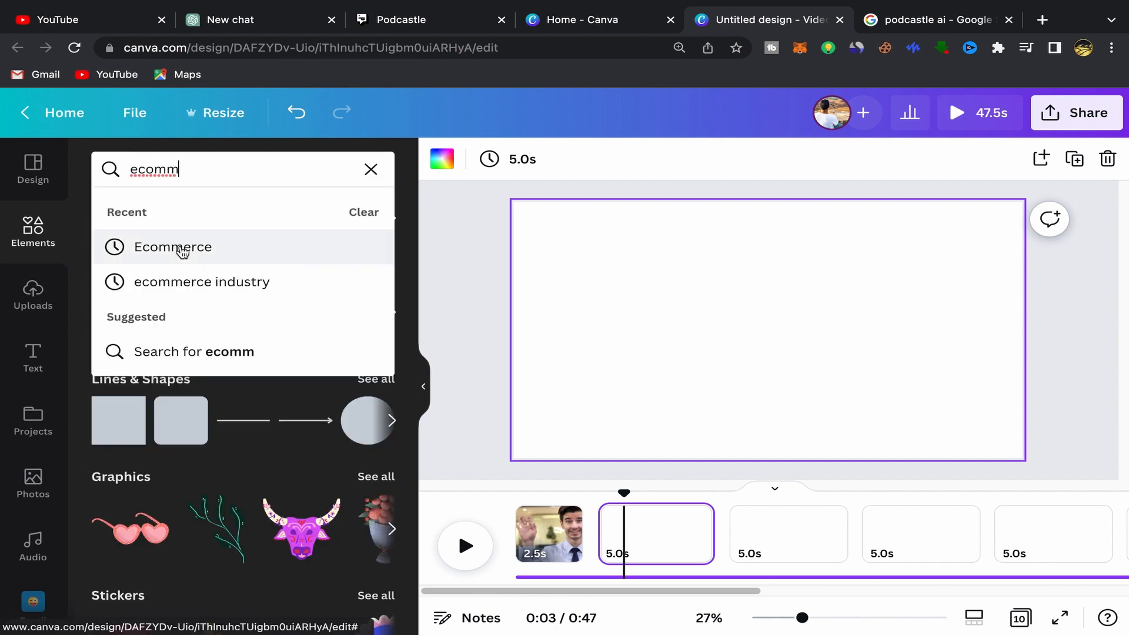
pyautogui.click(180, 249)
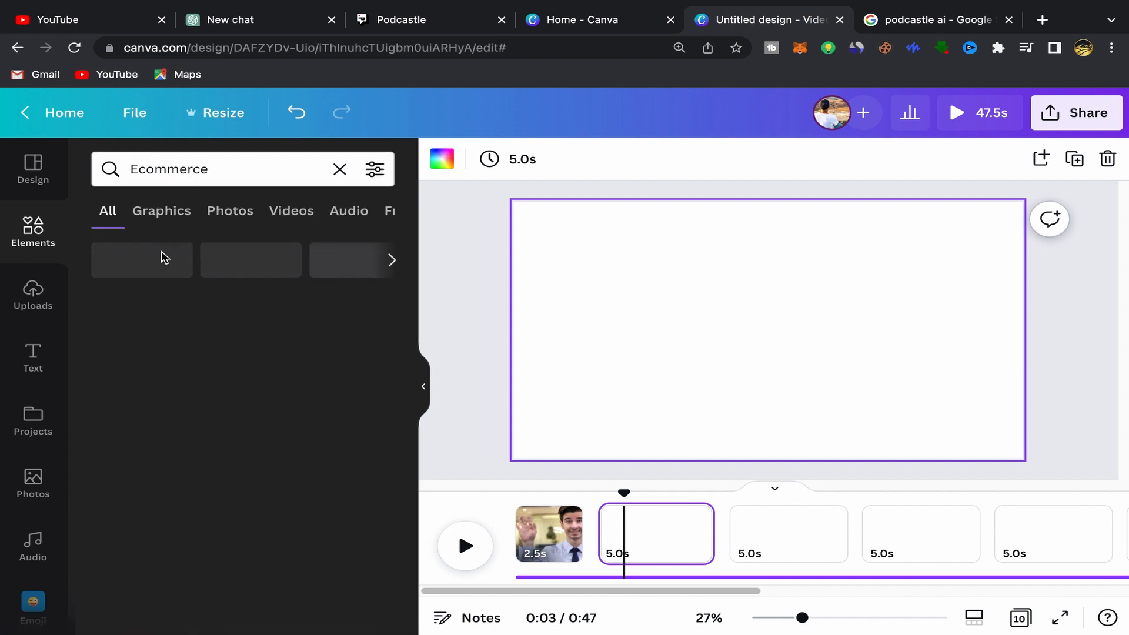
pyautogui.click(288, 211)
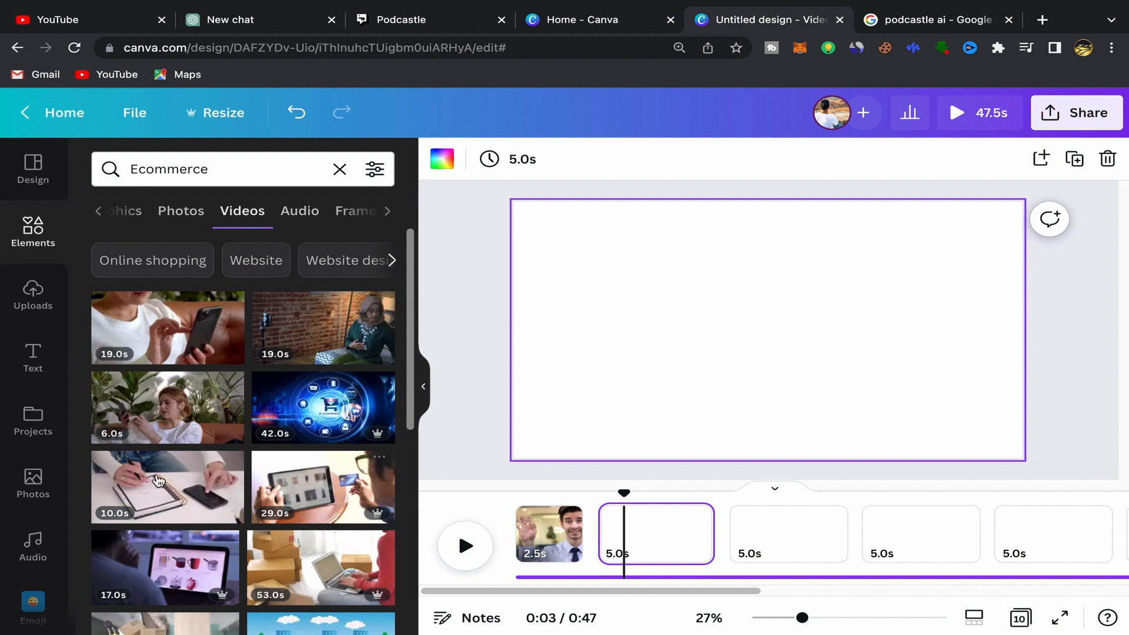
pyautogui.scroll(-2, 259, 493)
pyautogui.scroll(1, 263, 483)
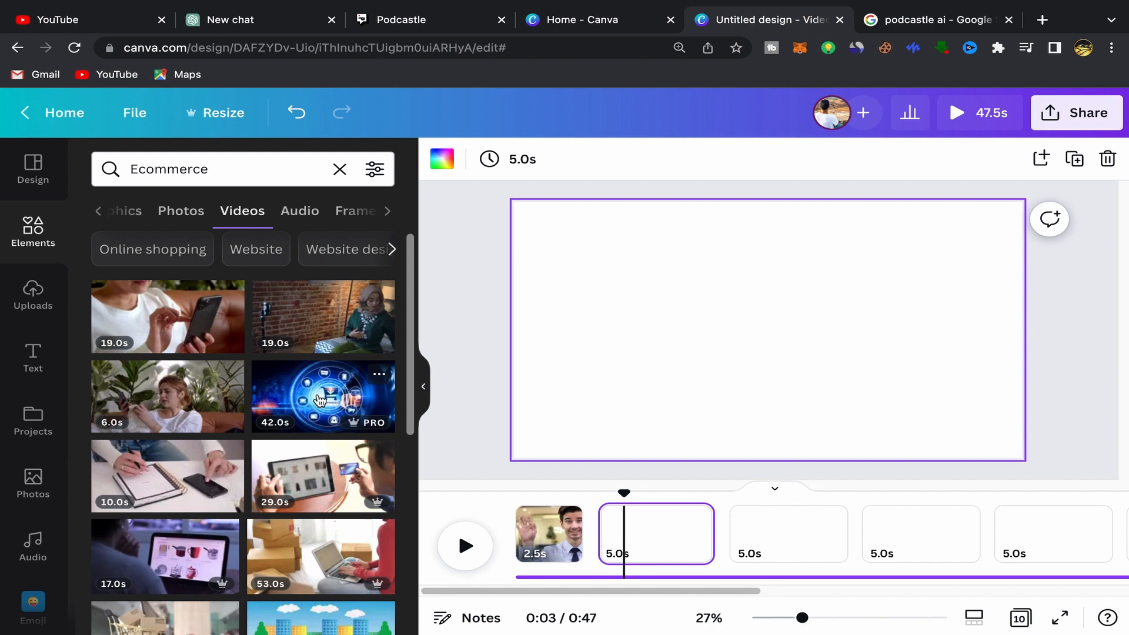
# Step: Set the 42-second blue e-commerce cart clip as the second page's background and trim it to 3.6 seconds
pyautogui.click(320, 400)
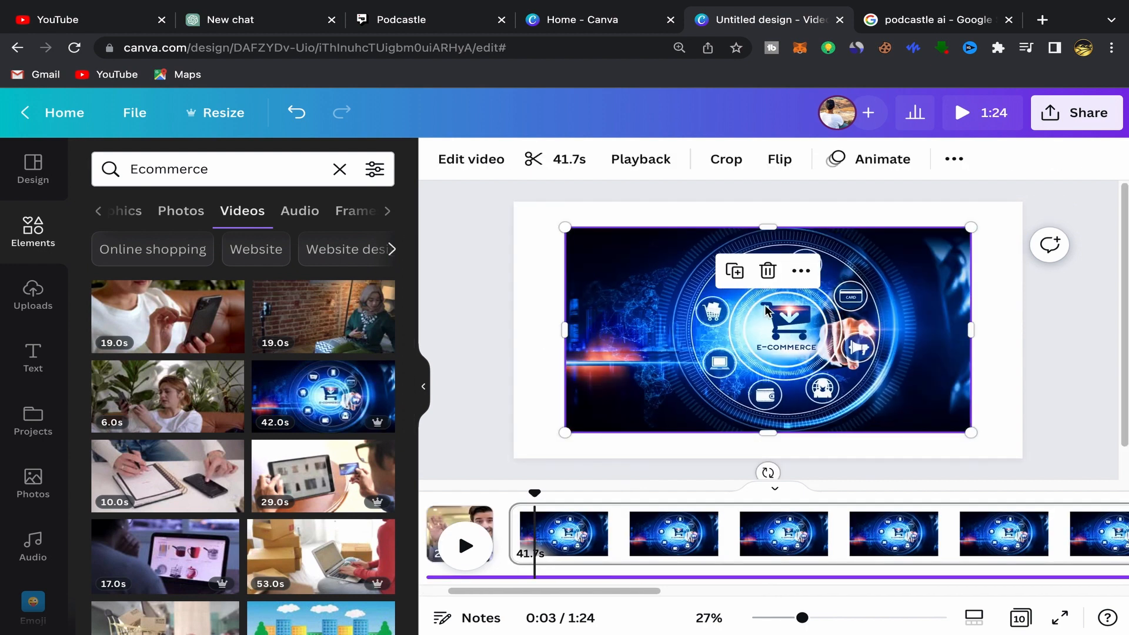
pyautogui.click(802, 272)
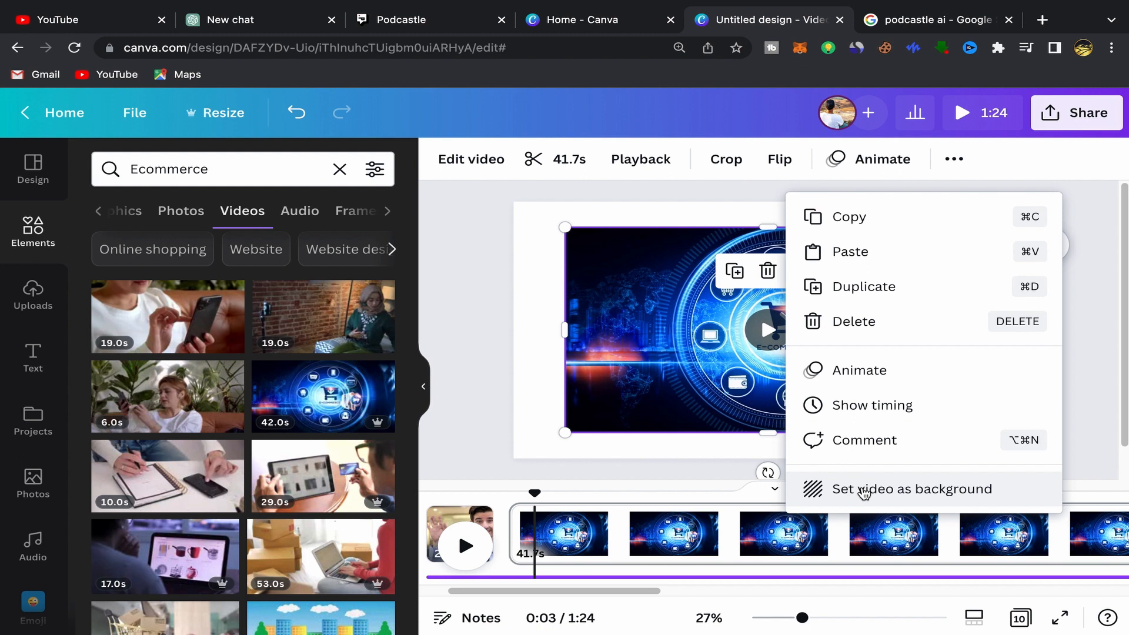
pyautogui.click(864, 491)
pyautogui.hscroll(10, 879, 524)
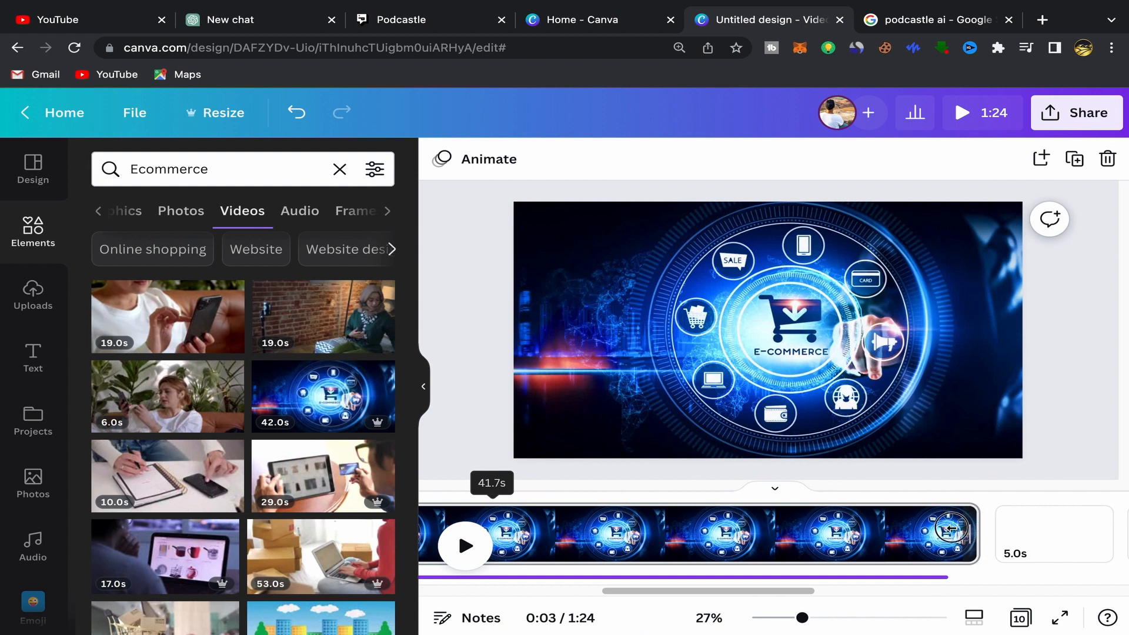
pyautogui.moveTo(950, 529); pyautogui.dragTo(469, 534)
pyautogui.moveTo(549, 515); pyautogui.dragTo(677, 527)
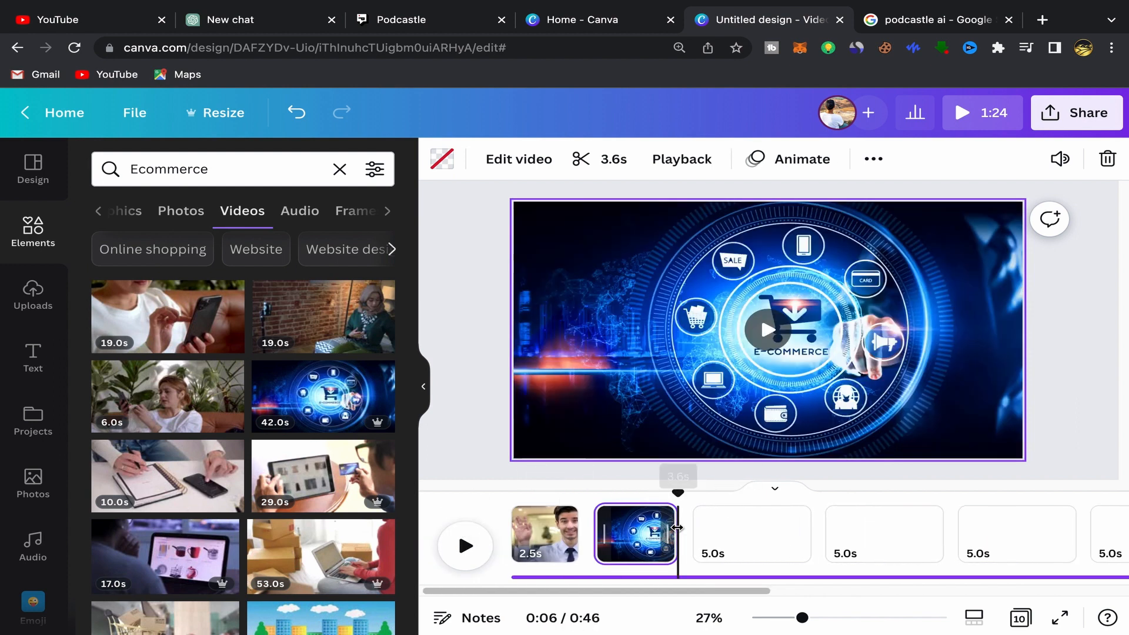
# Step: Set the 29-second clip of tablet shopping with a credit card as the third page's background and trim it to 4.7 seconds
pyautogui.click(728, 537)
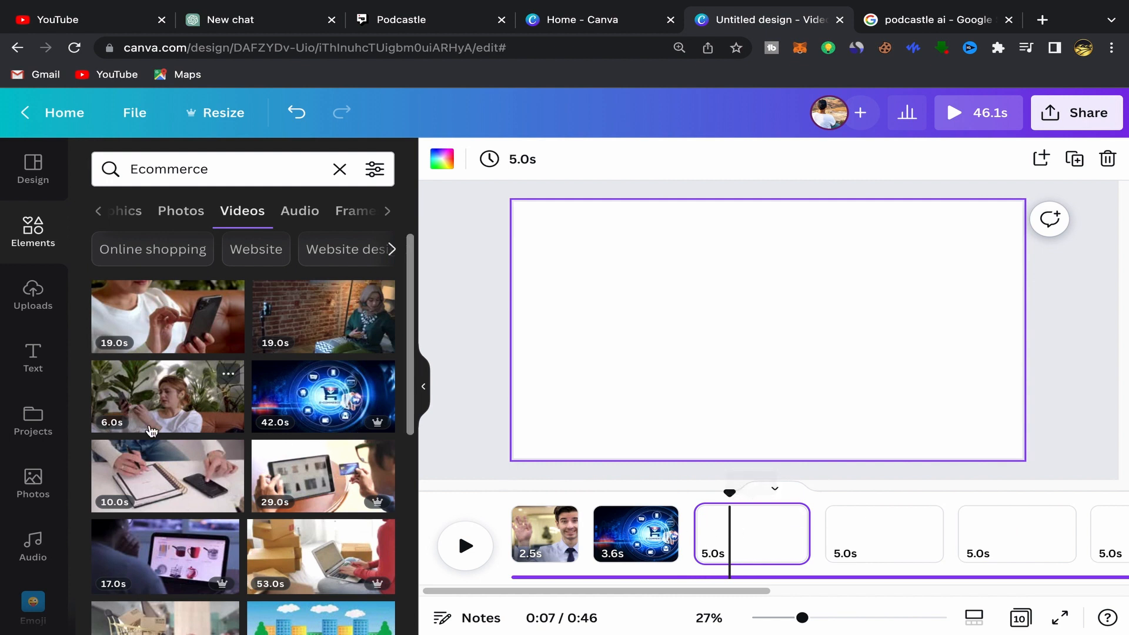
pyautogui.scroll(-2, 317, 356)
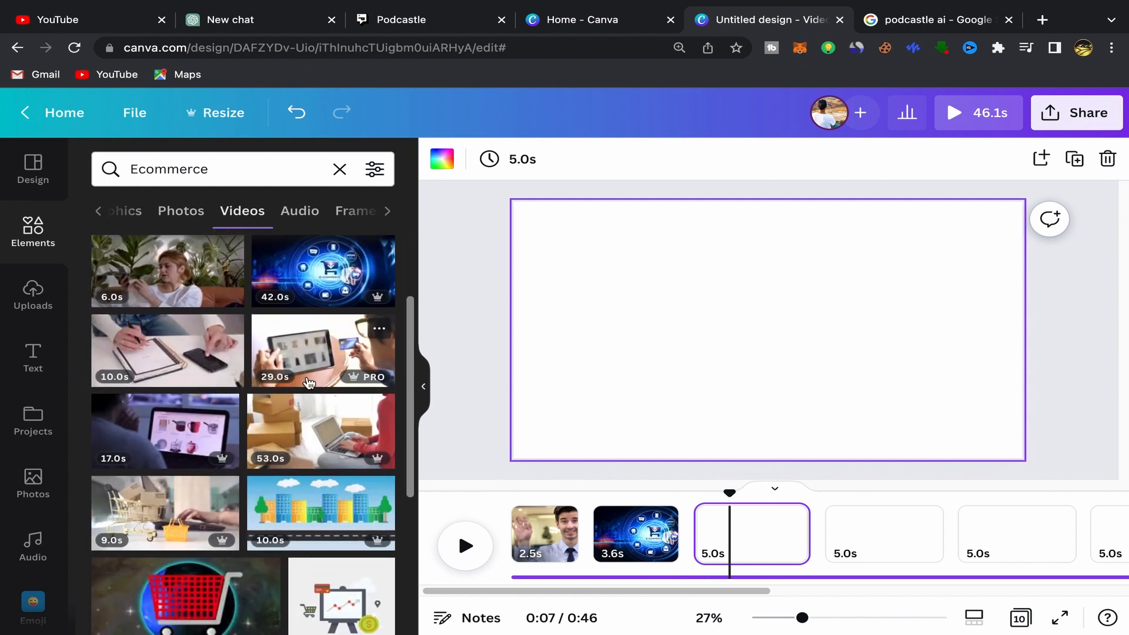
pyautogui.click(314, 344)
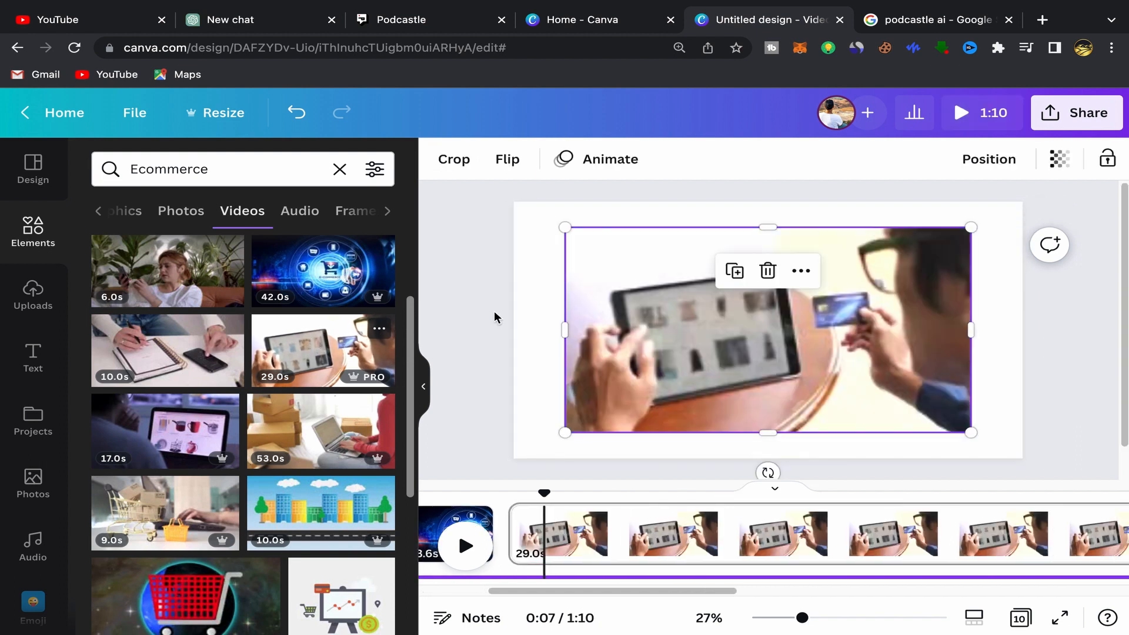
pyautogui.click(773, 338)
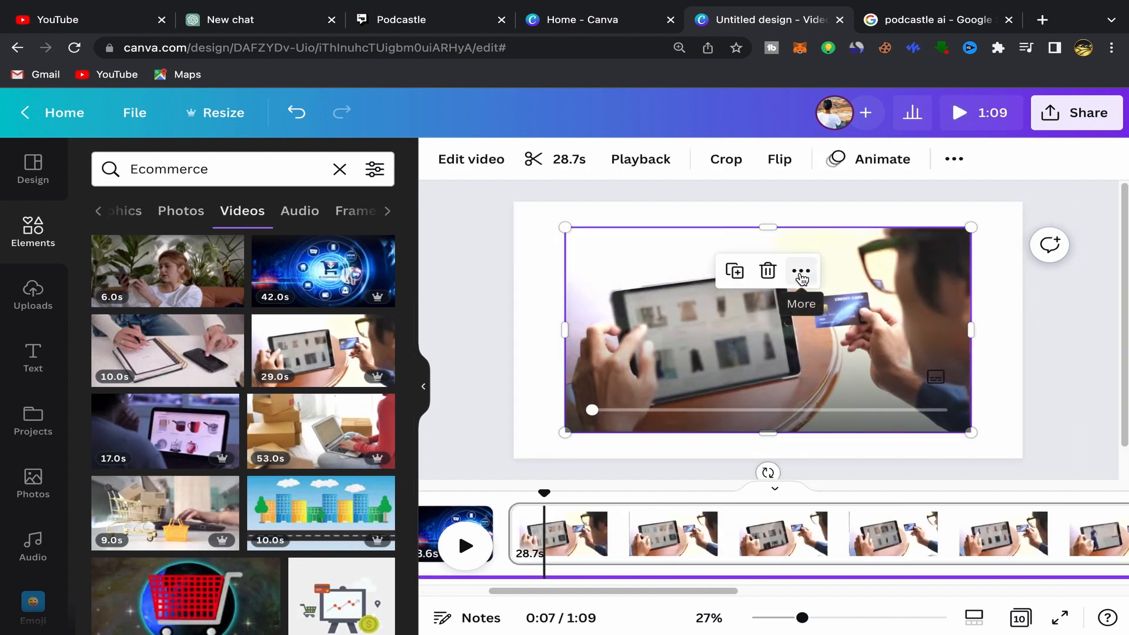
pyautogui.click(802, 271)
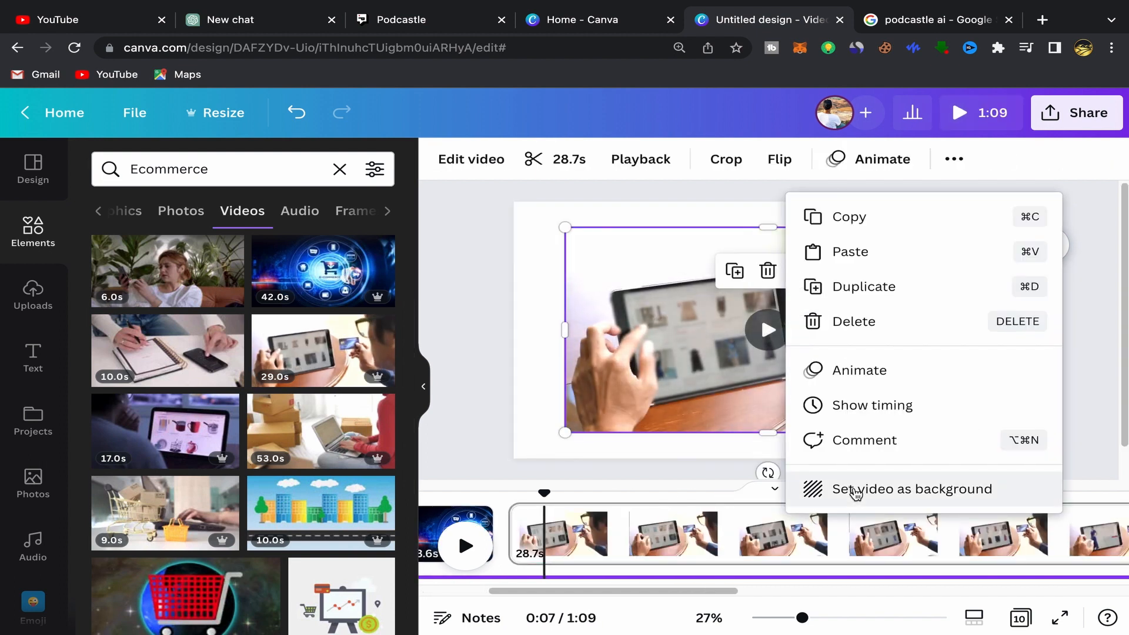
pyautogui.click(856, 492)
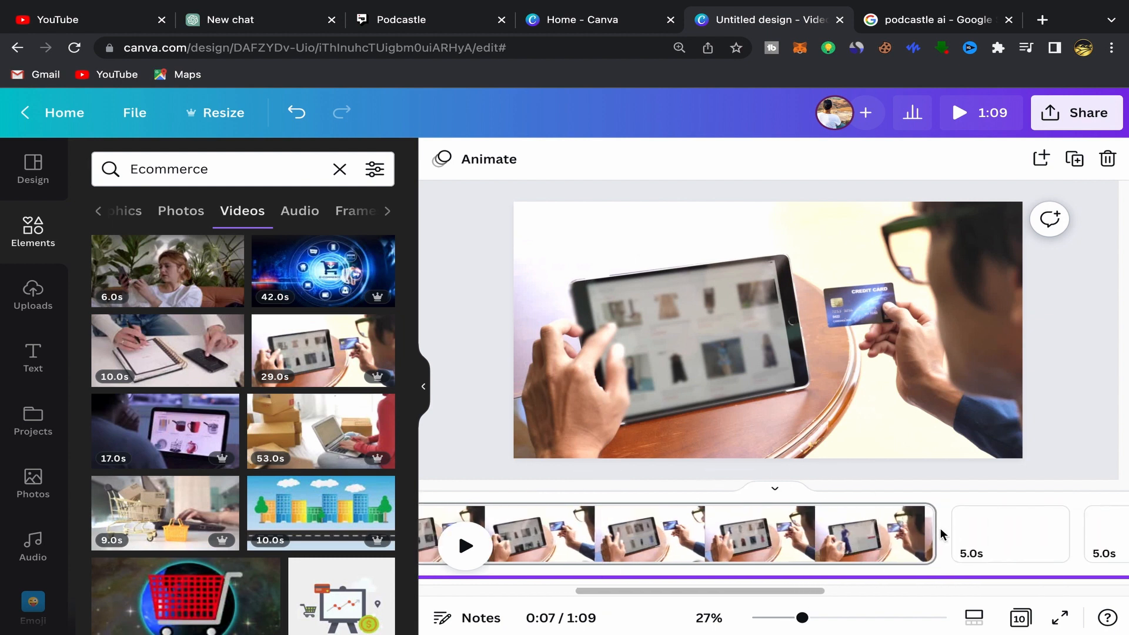
pyautogui.moveTo(561, 540); pyautogui.dragTo(632, 531)
# Step: Set the 53-second clip of a laptop user beside cardboard boxes as the fourth page's background and trim it to 3.9 seconds
pyautogui.click(708, 541)
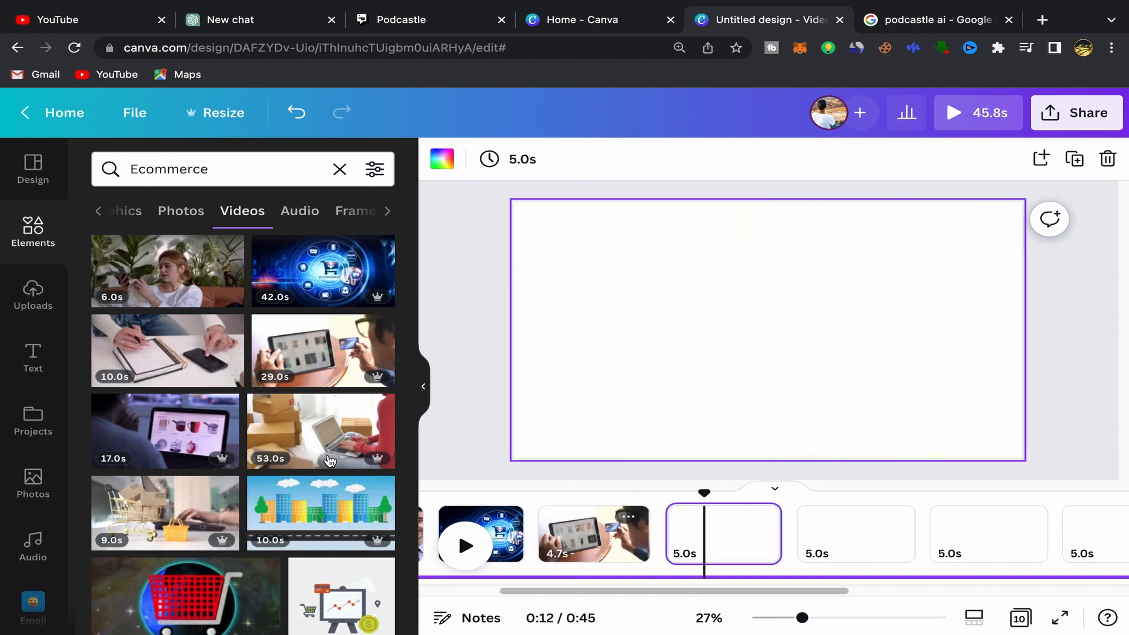
pyautogui.scroll(-1, 317, 405)
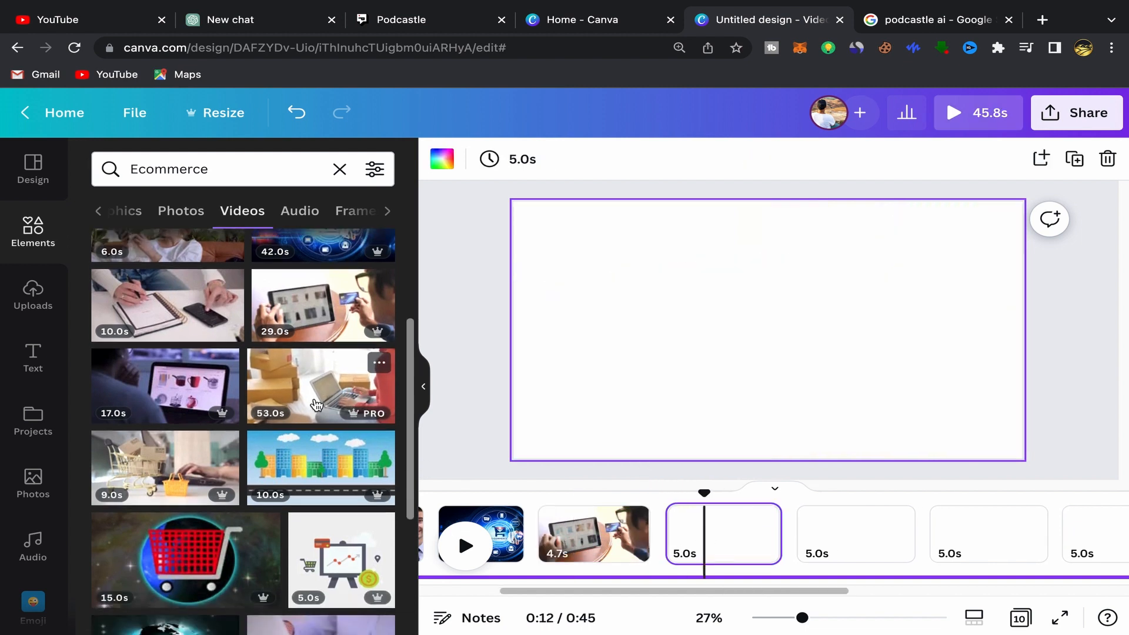
pyautogui.click(316, 405)
pyautogui.click(801, 269)
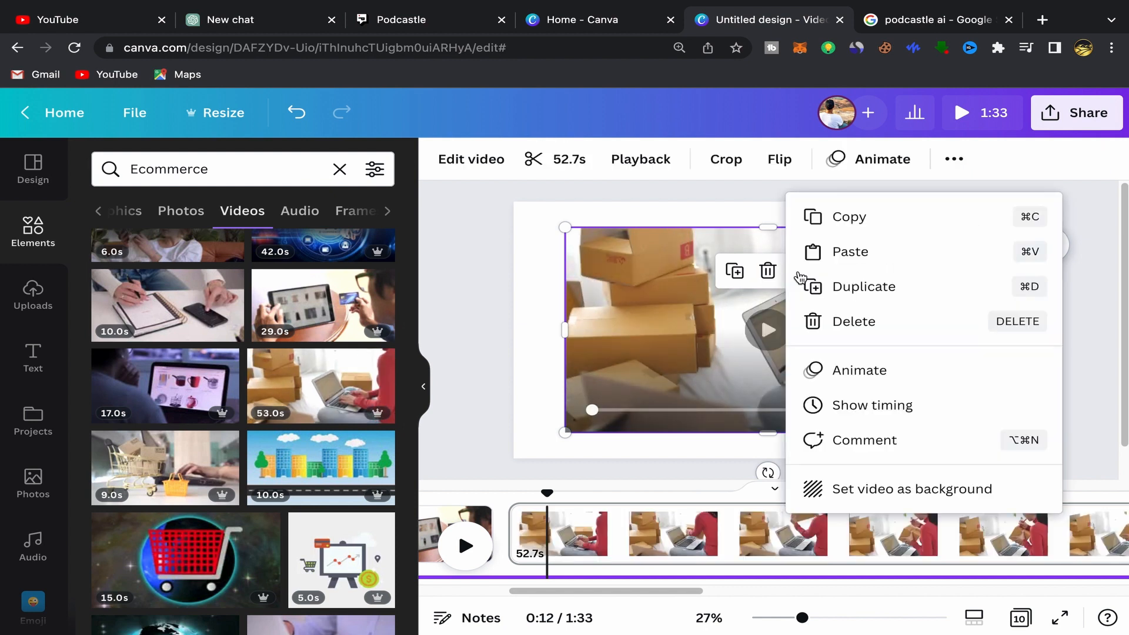
pyautogui.click(865, 502)
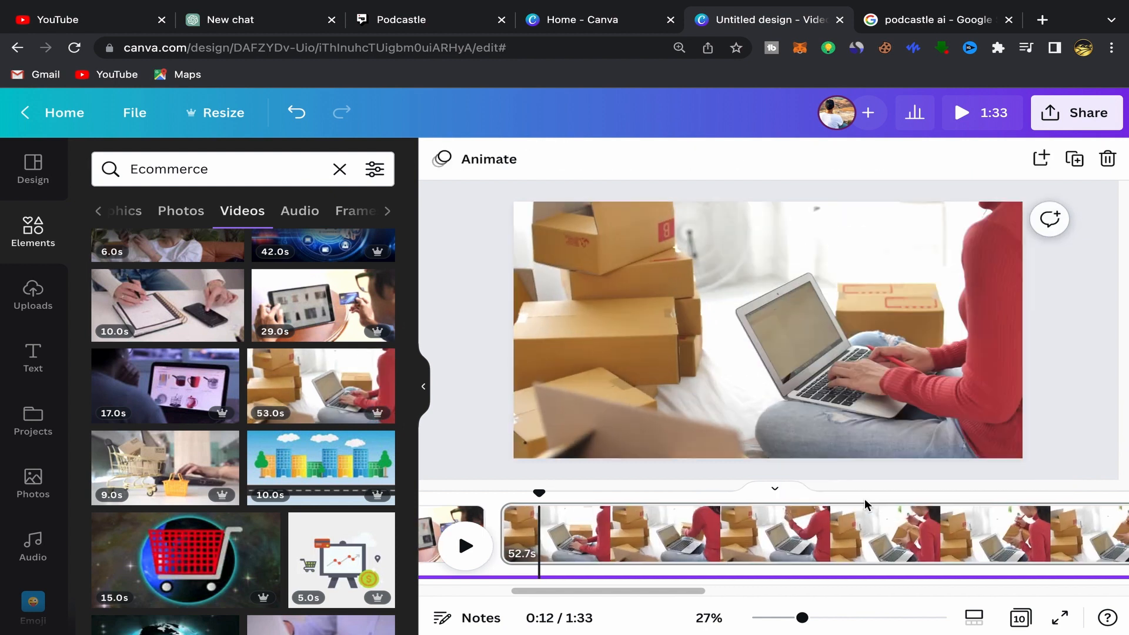
pyautogui.hscroll(7, 865, 504)
pyautogui.hscroll(5, 996, 537)
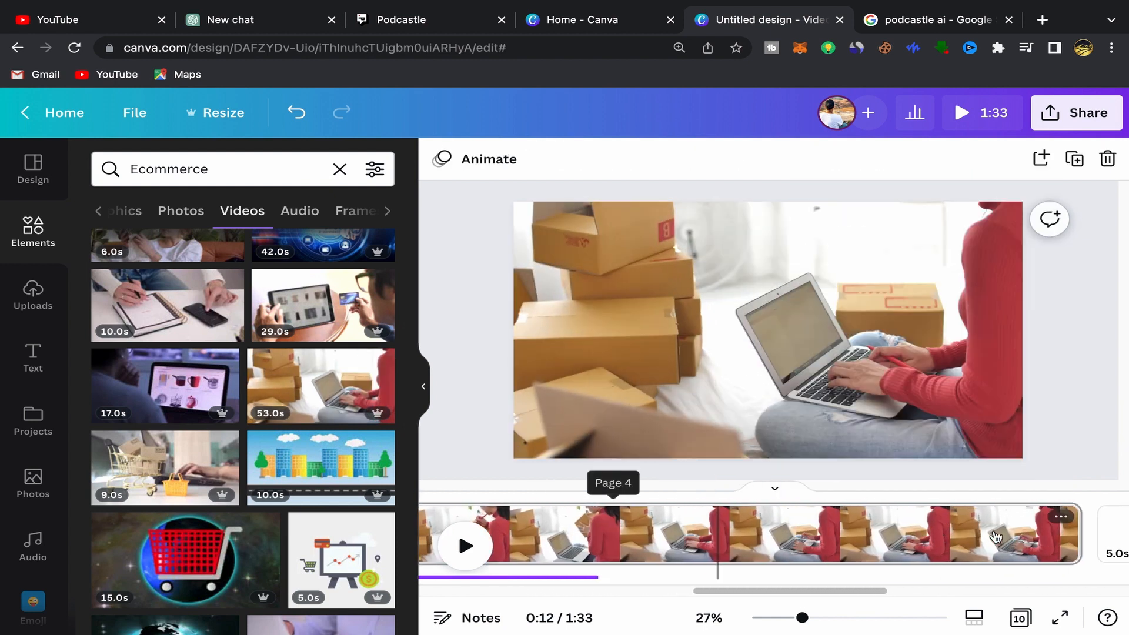
pyautogui.hscroll(1, 988, 537)
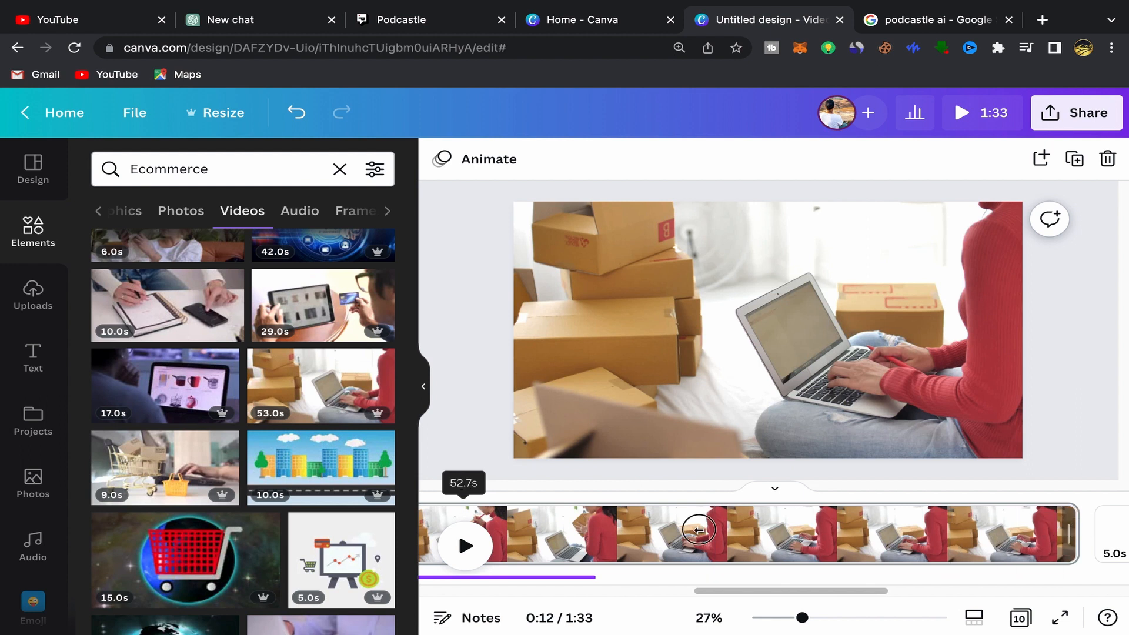
pyautogui.moveTo(699, 530); pyautogui.dragTo(595, 518)
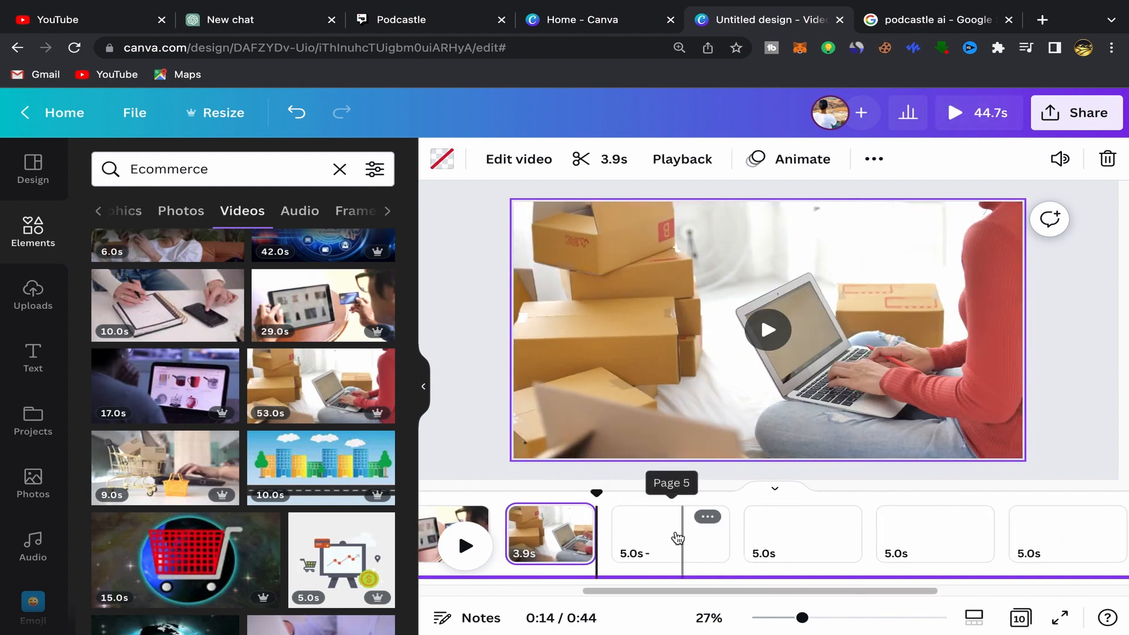
# Step: Set the 17-second clip of a person viewing kitchenware on a laptop as the fifth page's background and trim it to 4.1 seconds
pyautogui.click(678, 538)
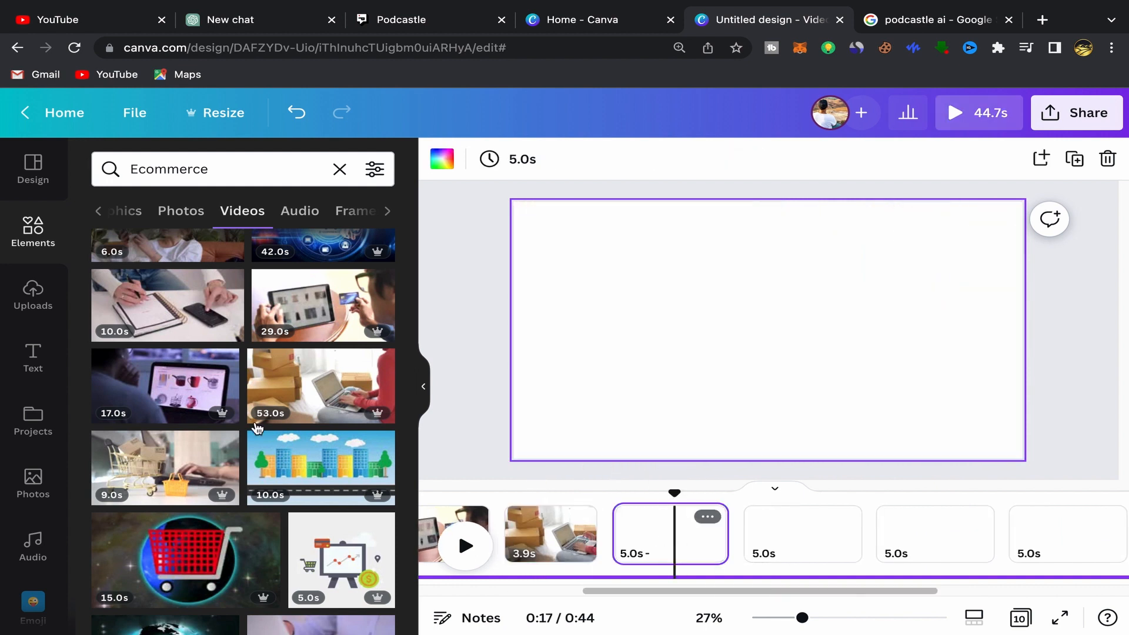
pyautogui.click(154, 384)
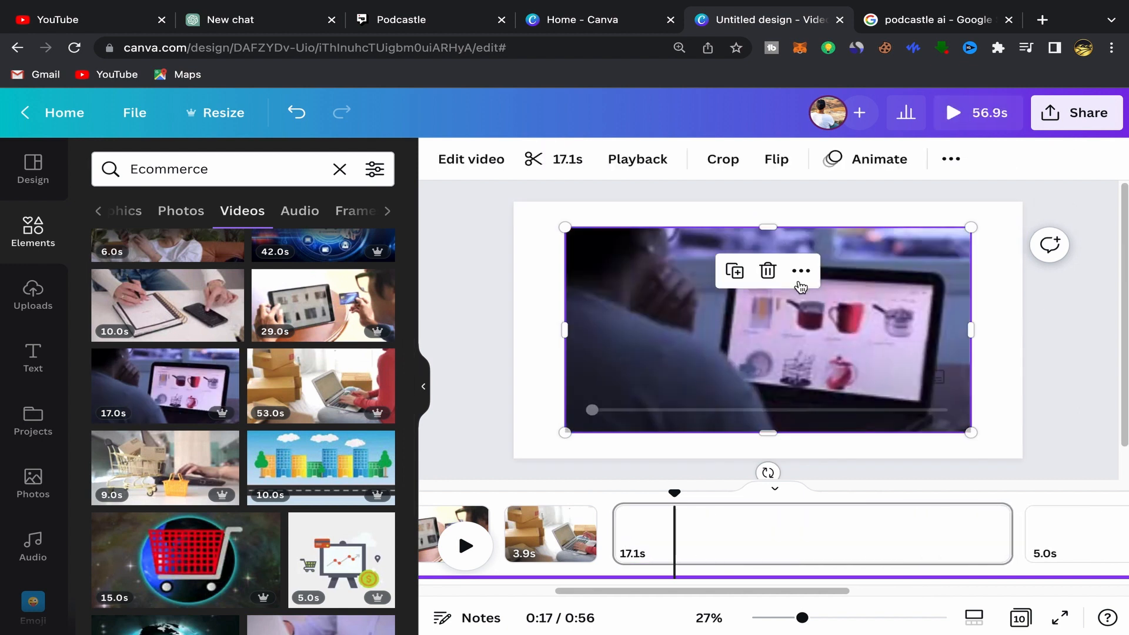
pyautogui.click(800, 276)
pyautogui.click(828, 486)
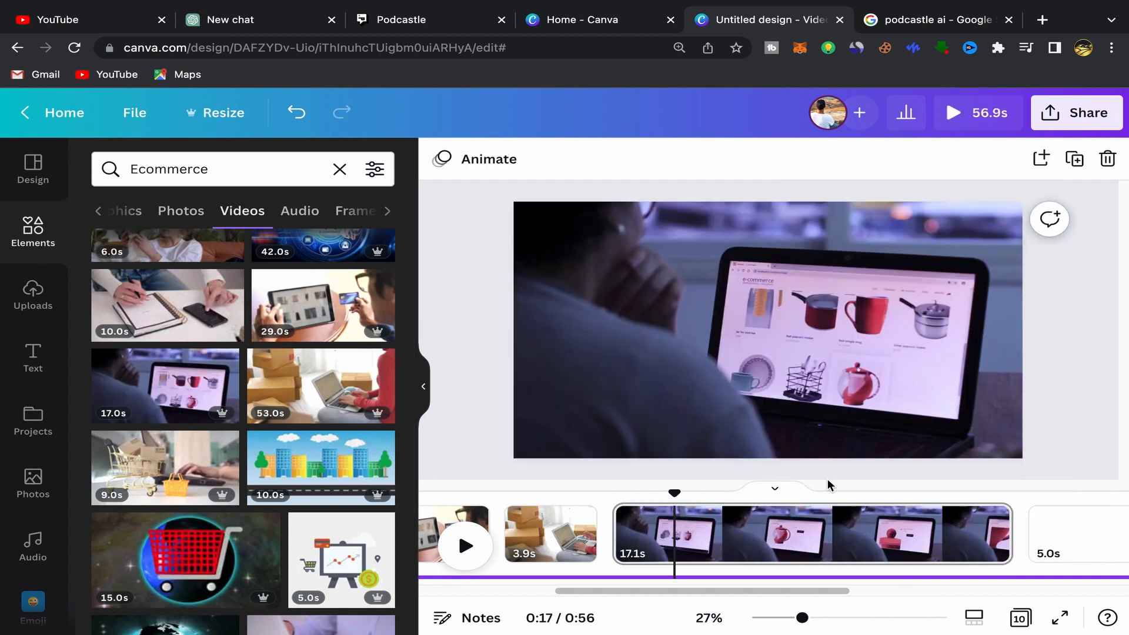
pyautogui.moveTo(754, 551); pyautogui.dragTo(668, 538)
# Step: Set the 9-second clip of a golden cart and yellow basket as the sixth page's background and trim it to 3.9 seconds
pyautogui.click(753, 538)
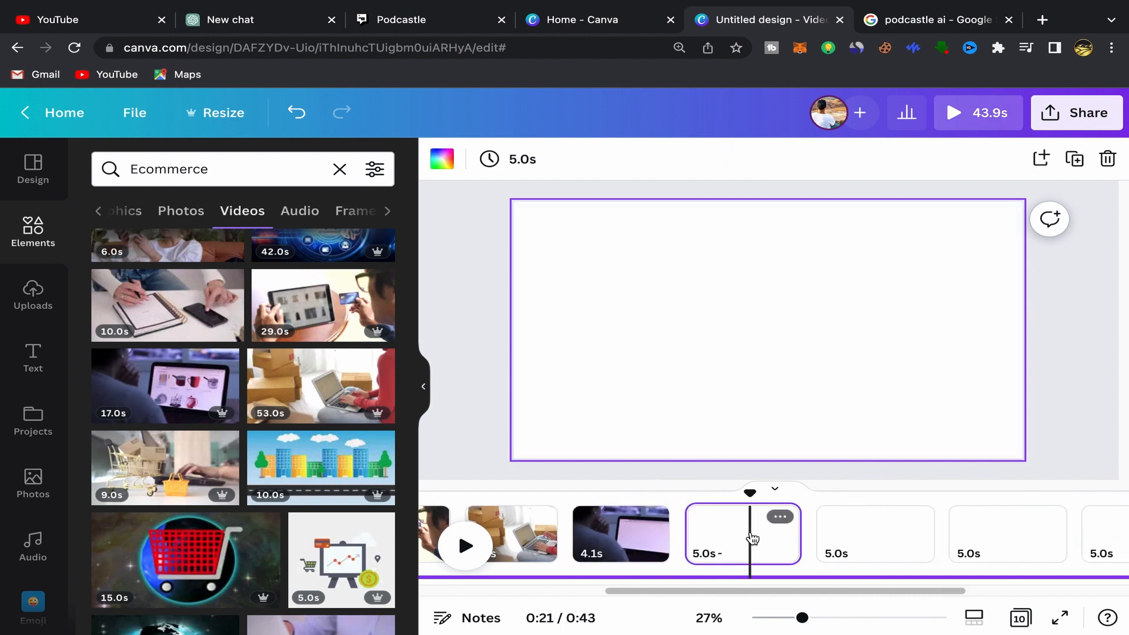
pyautogui.scroll(-3, 294, 468)
pyautogui.scroll(1, 295, 468)
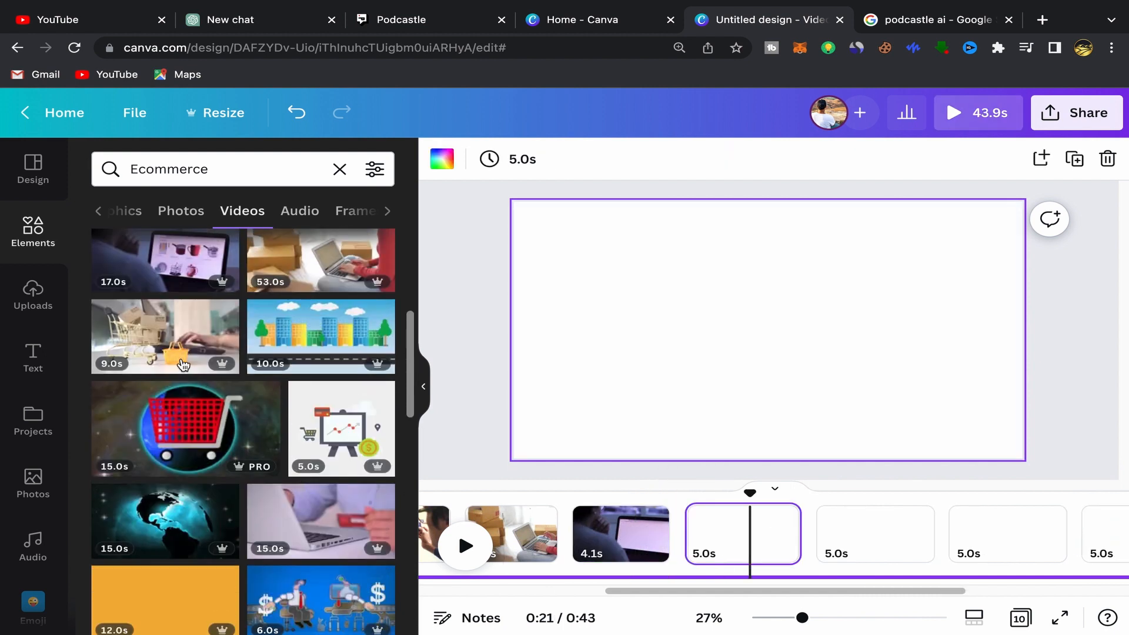
pyautogui.click(181, 345)
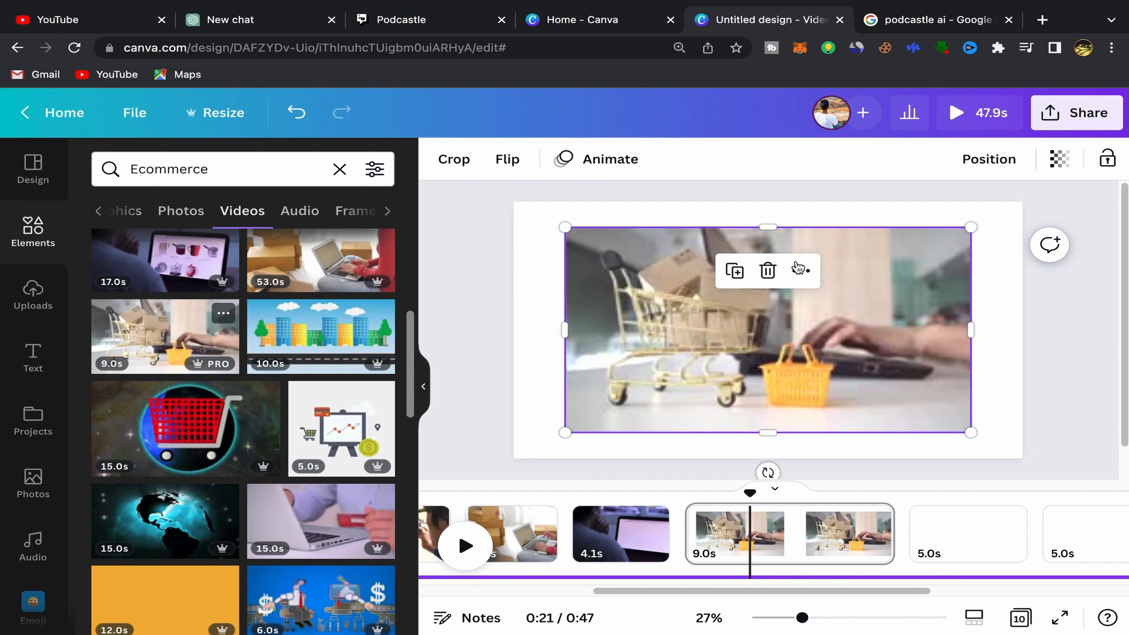
pyautogui.click(800, 269)
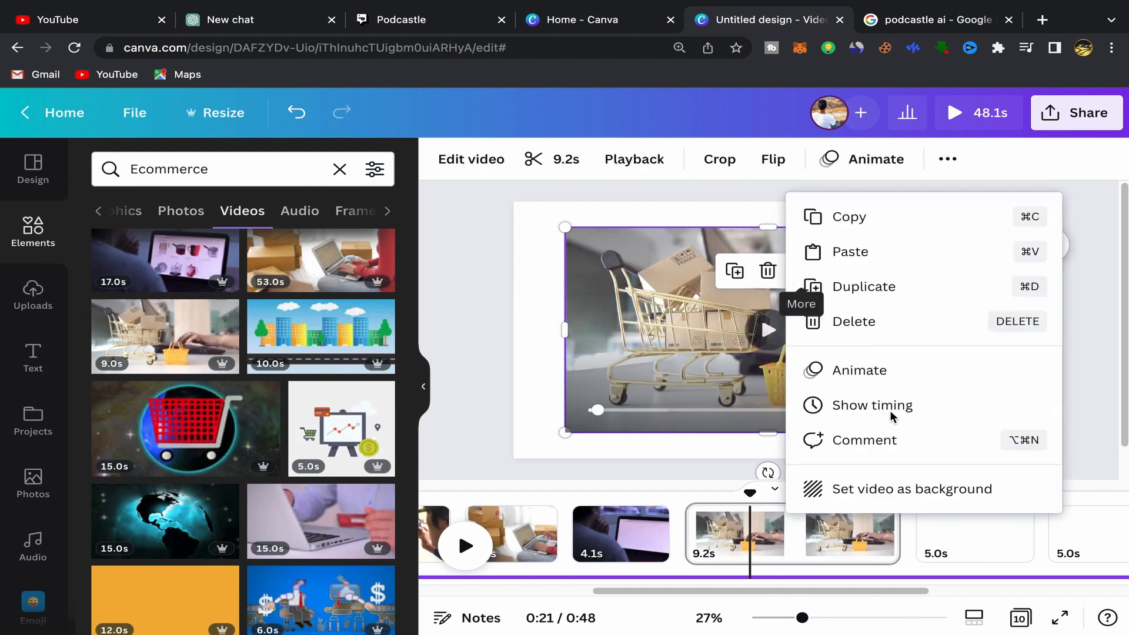
pyautogui.click(853, 492)
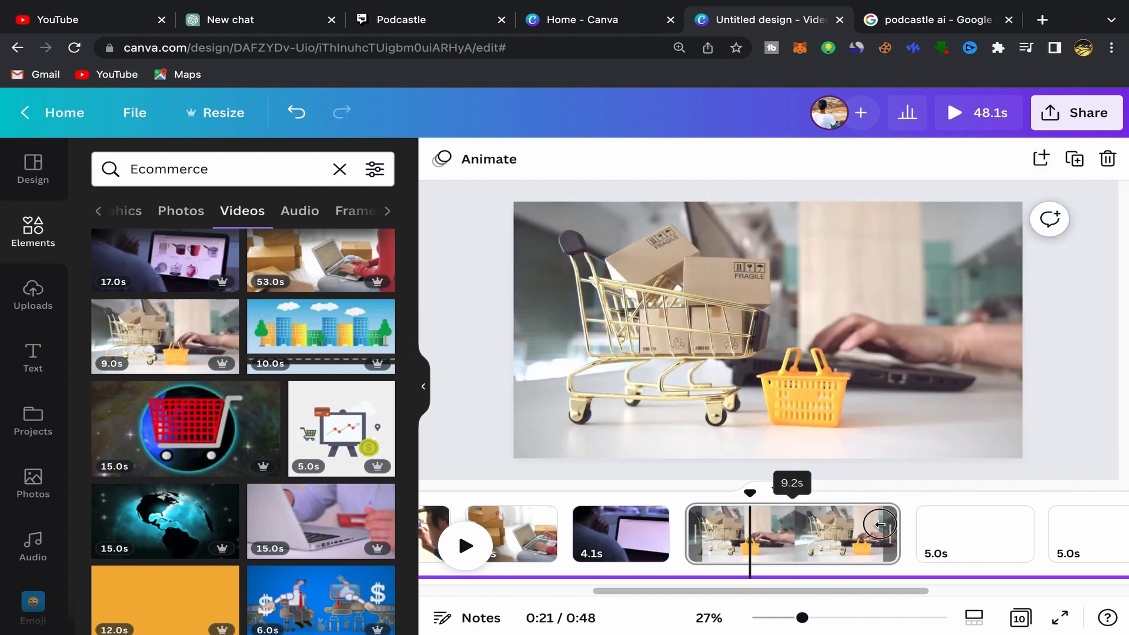
pyautogui.moveTo(881, 525); pyautogui.dragTo(773, 540)
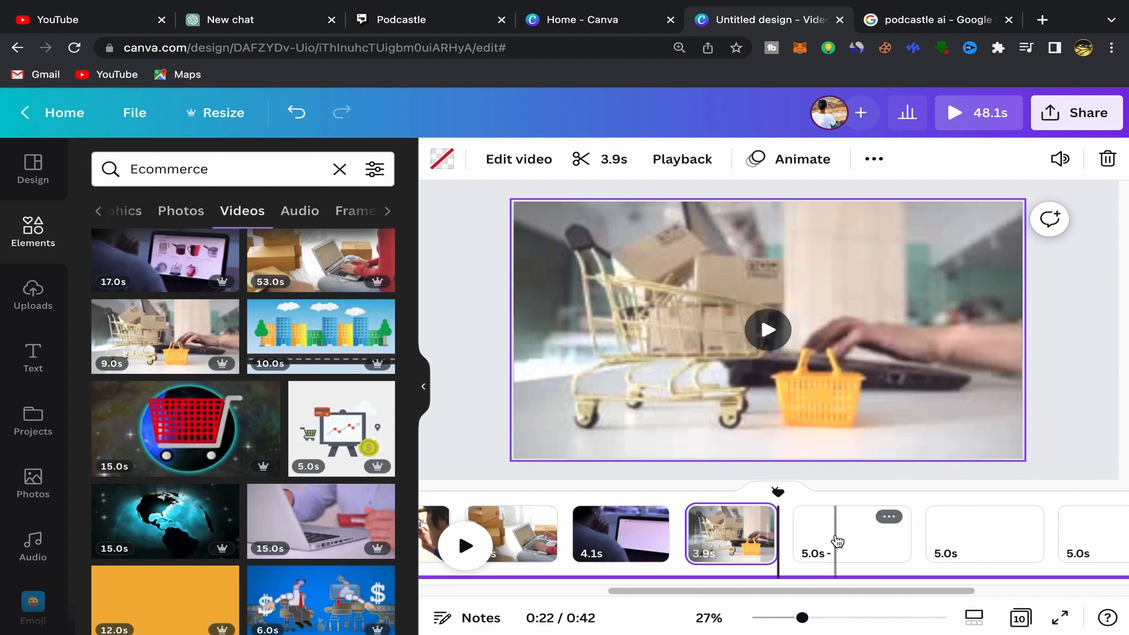
# Step: Set the 15-second clip of a red shopping cart over a blue globe as the seventh page's background and trim it to 4.1 seconds
pyautogui.click(799, 532)
pyautogui.scroll(-2, 274, 473)
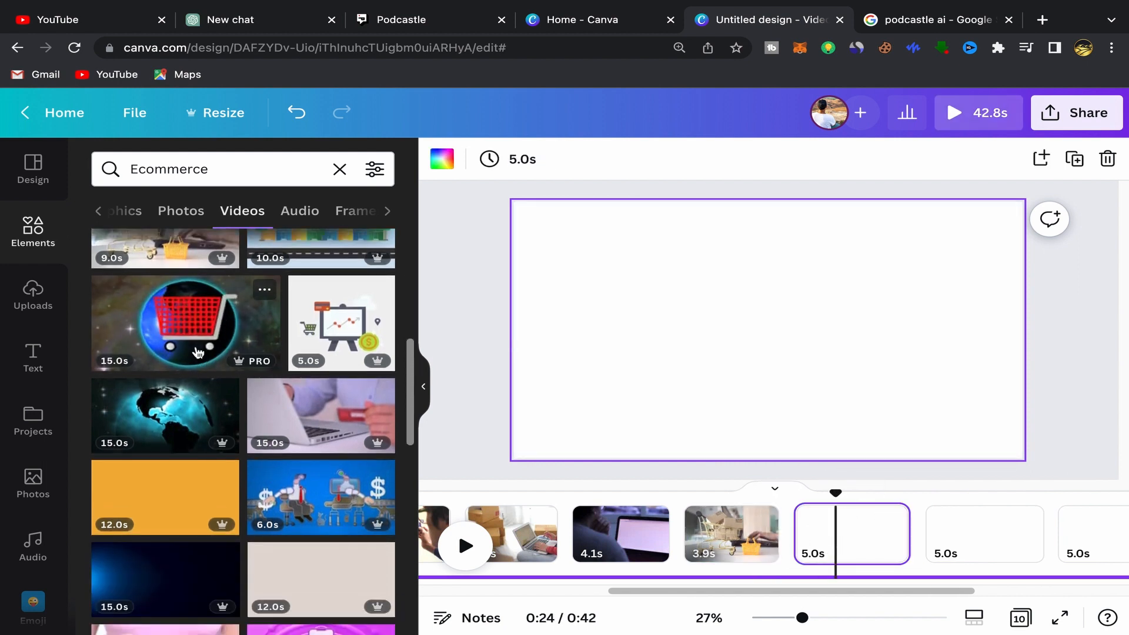
pyautogui.click(185, 324)
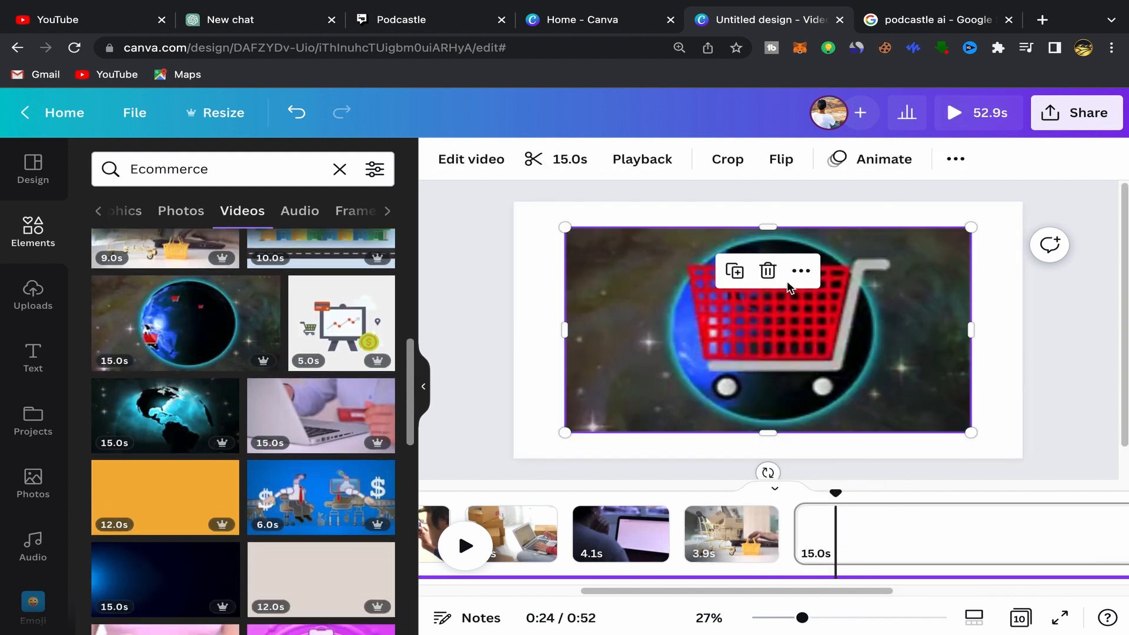
pyautogui.click(800, 271)
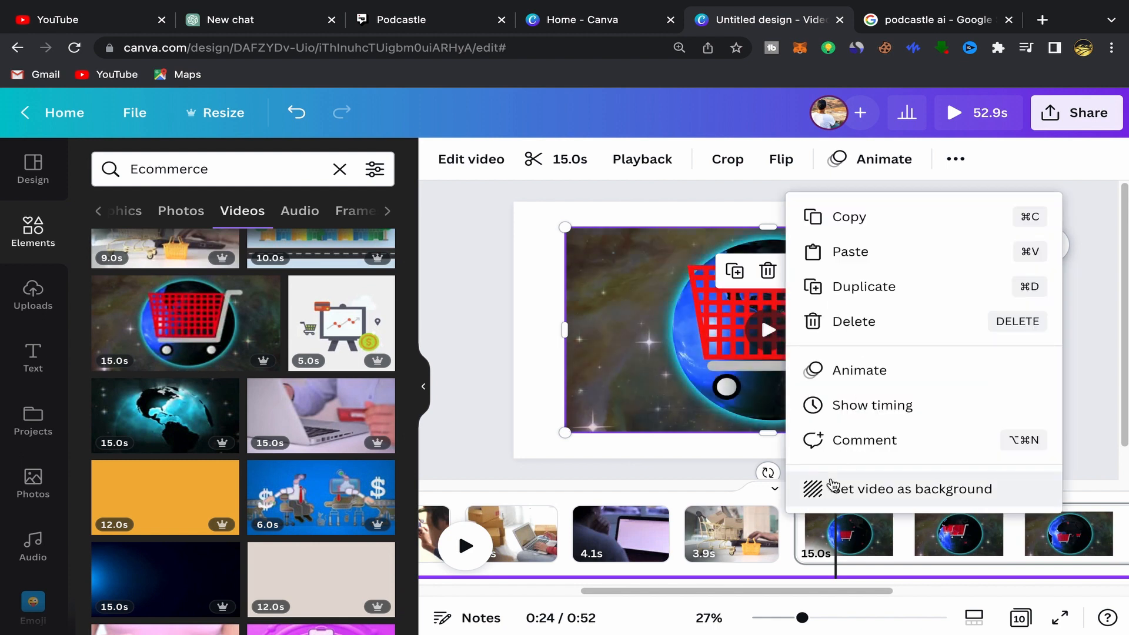
pyautogui.click(833, 484)
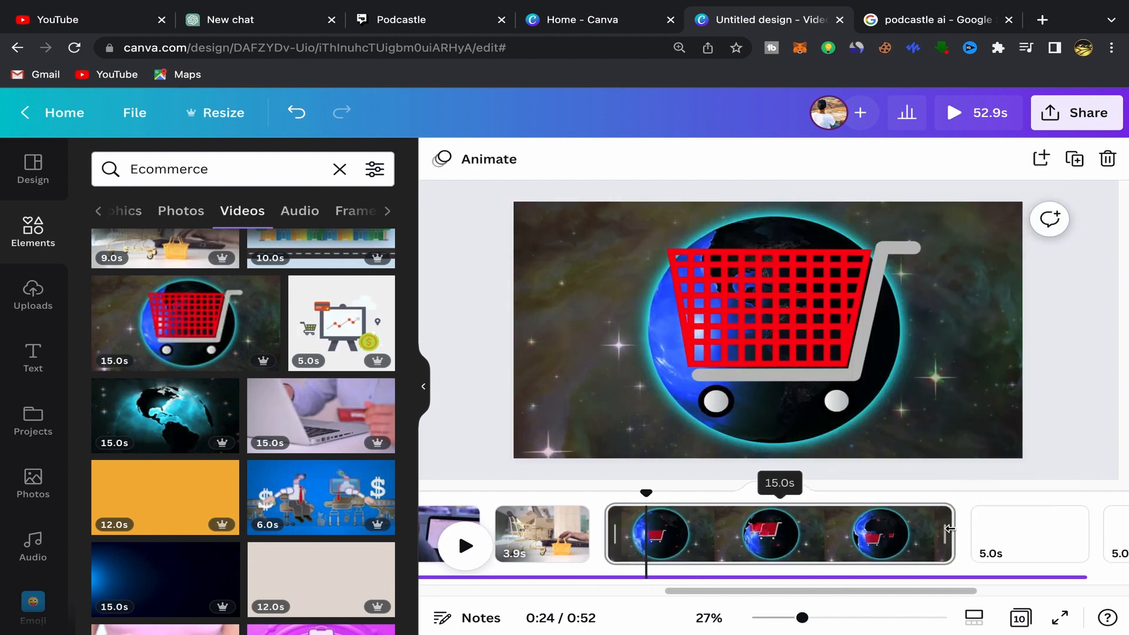
pyautogui.moveTo(705, 539); pyautogui.dragTo(696, 540)
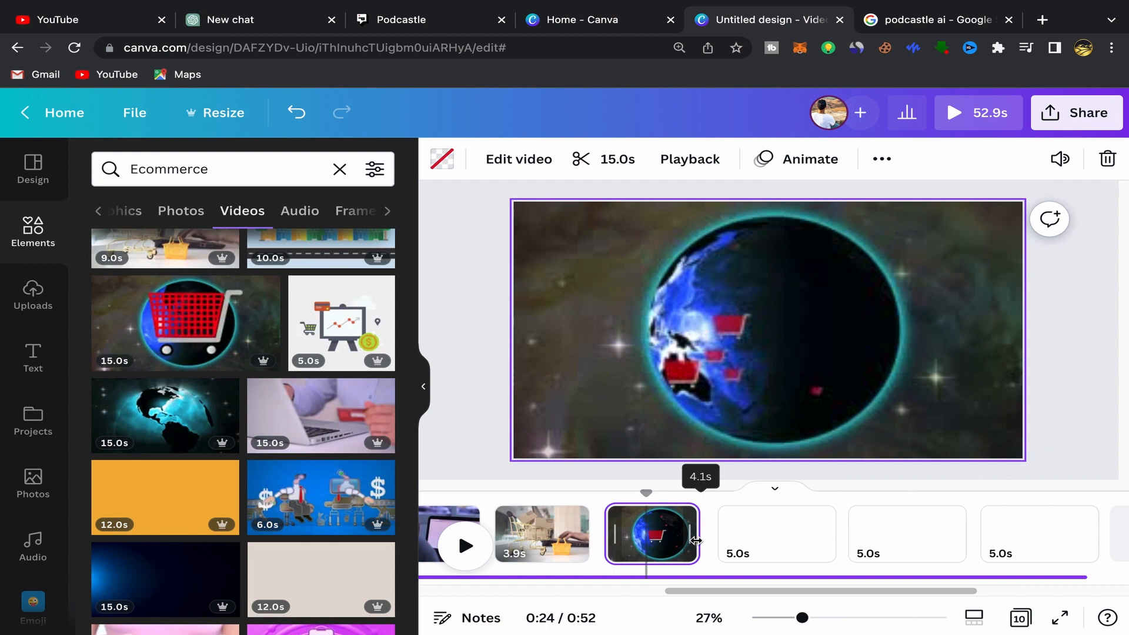
# Step: Set the 15-second clip of Earth ringed by red carts as the eighth page's background and trim it to 4.4 seconds
pyautogui.click(774, 543)
pyautogui.scroll(-2, 317, 486)
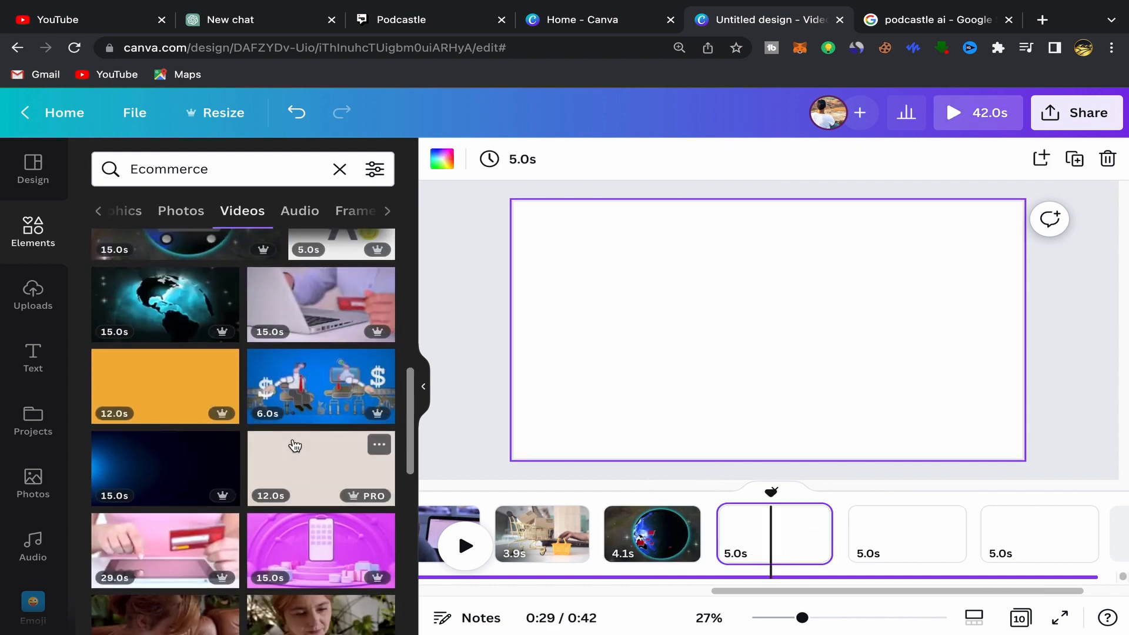
pyautogui.scroll(-5, 292, 444)
pyautogui.scroll(-1, 314, 438)
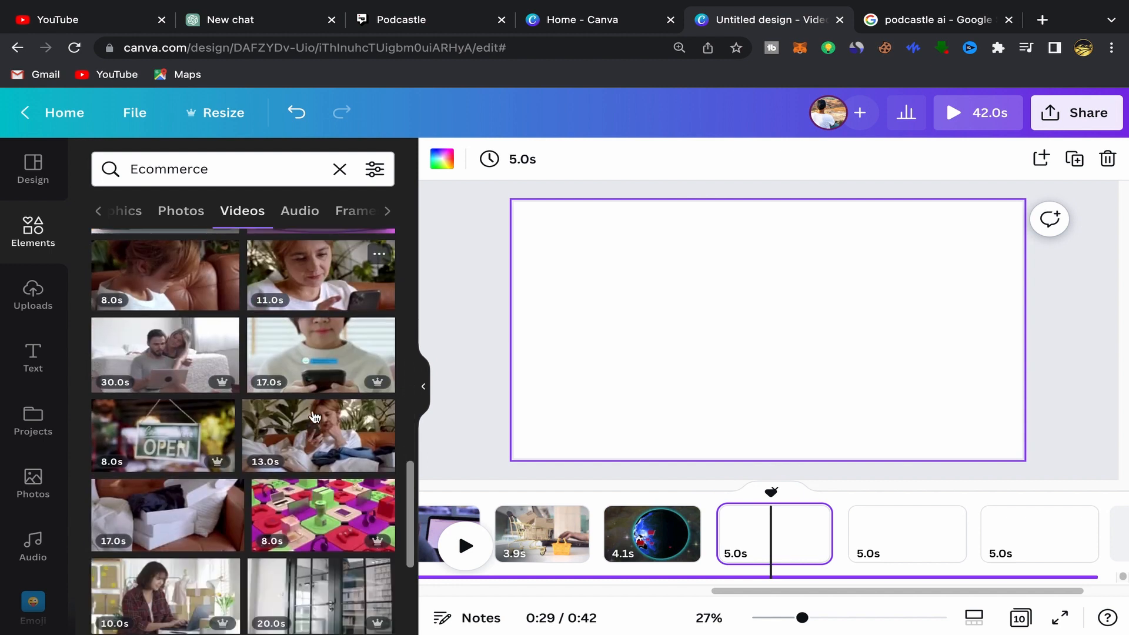
pyautogui.scroll(-4, 292, 453)
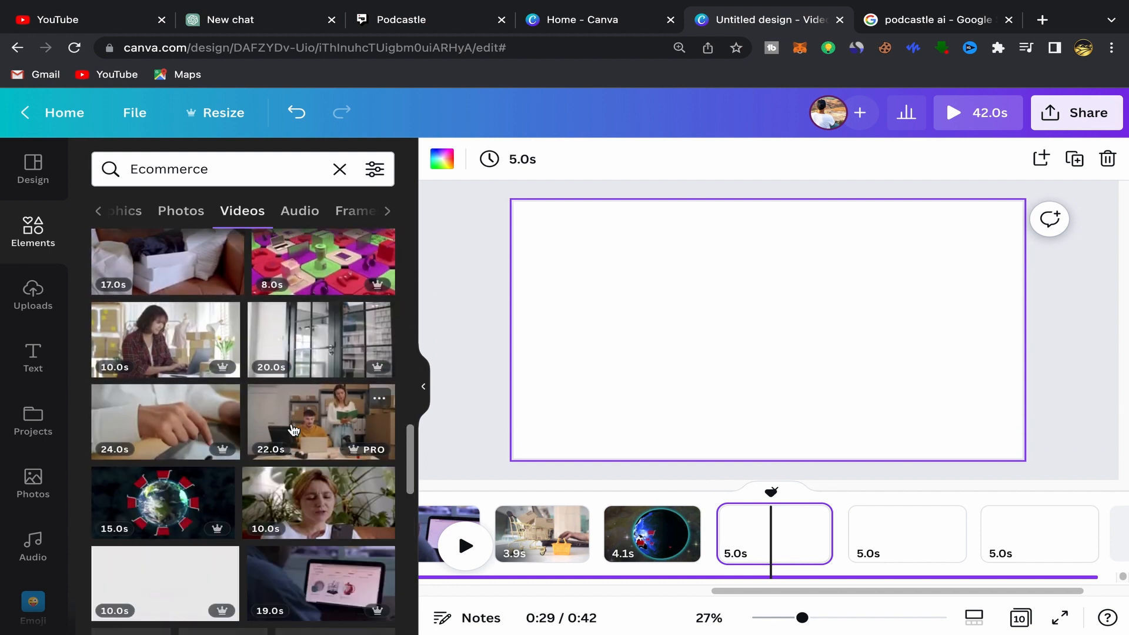
pyautogui.scroll(-3, 334, 374)
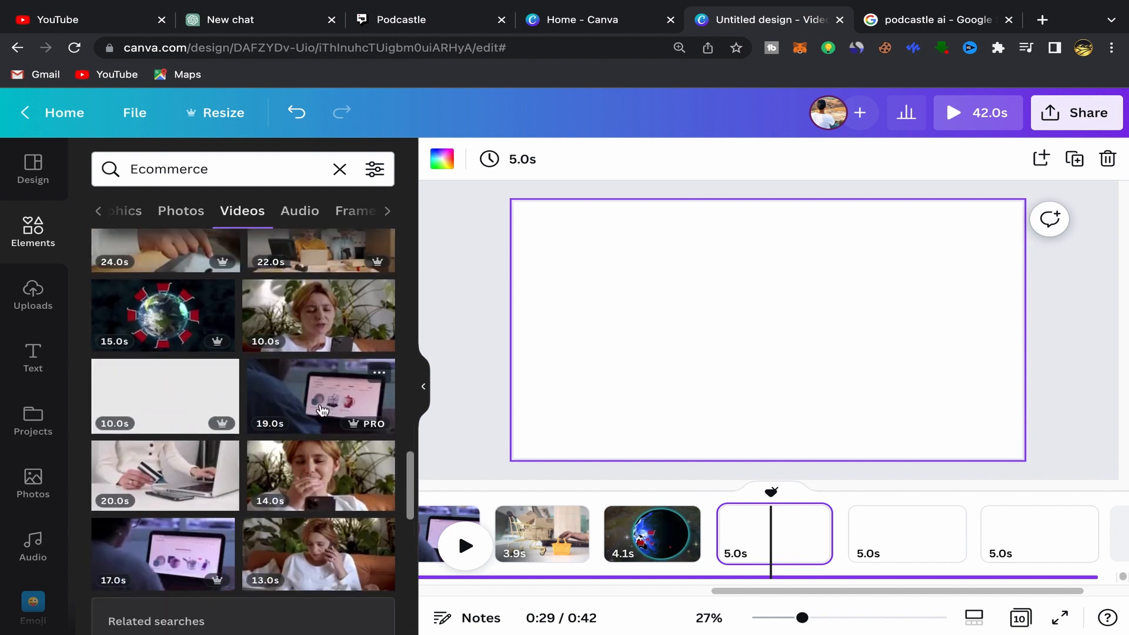
pyautogui.click(160, 322)
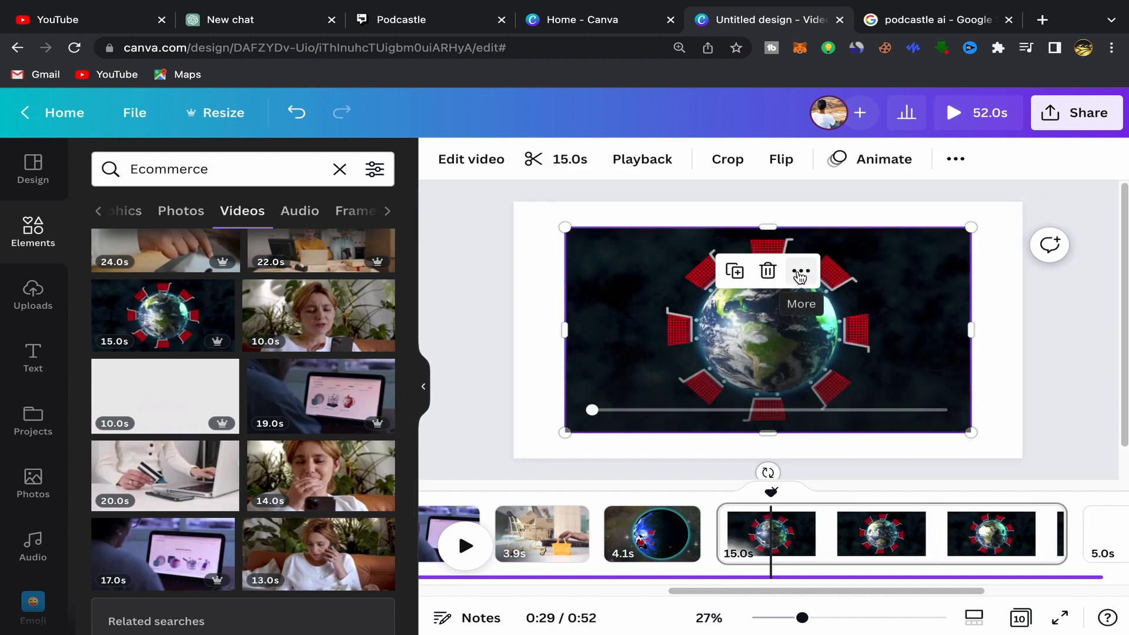
pyautogui.click(800, 273)
pyautogui.click(868, 492)
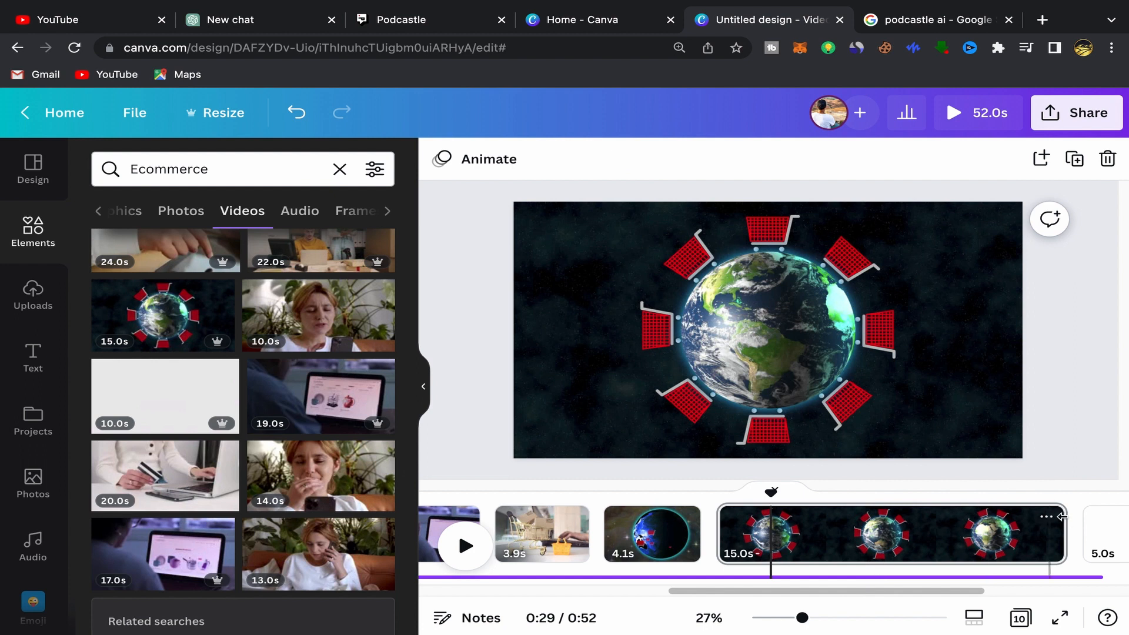
pyautogui.moveTo(1062, 517); pyautogui.dragTo(757, 537)
# Step: Set the 17-second clip of an office meeting with a chart presentation as the ninth page's background and trim it to 3.8 seconds
pyautogui.click(773, 537)
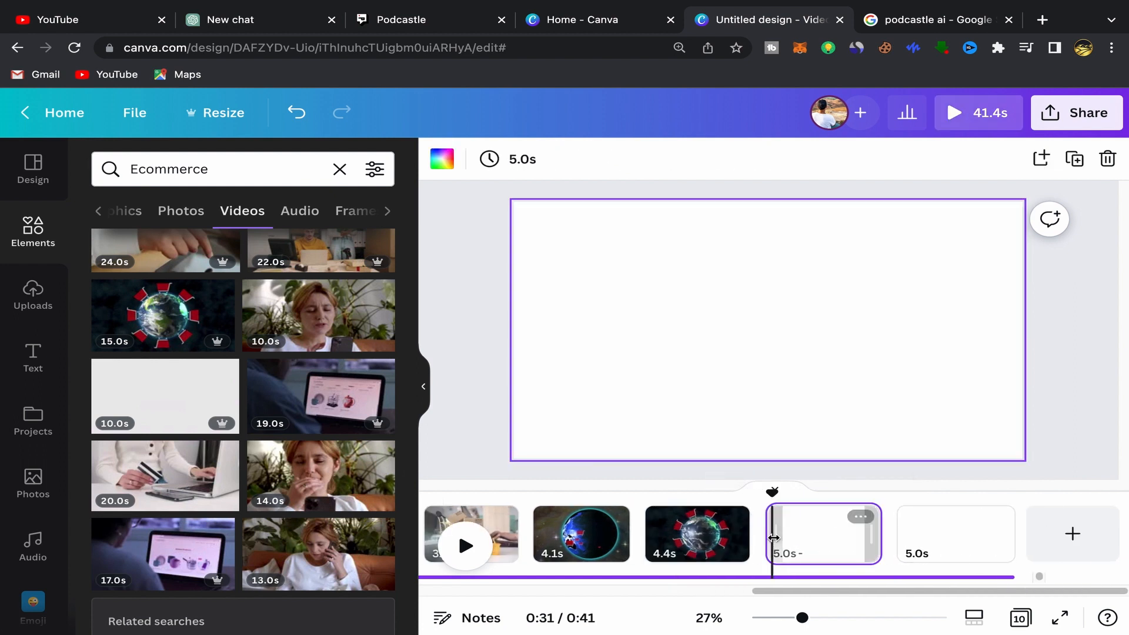
pyautogui.scroll(-5, 327, 492)
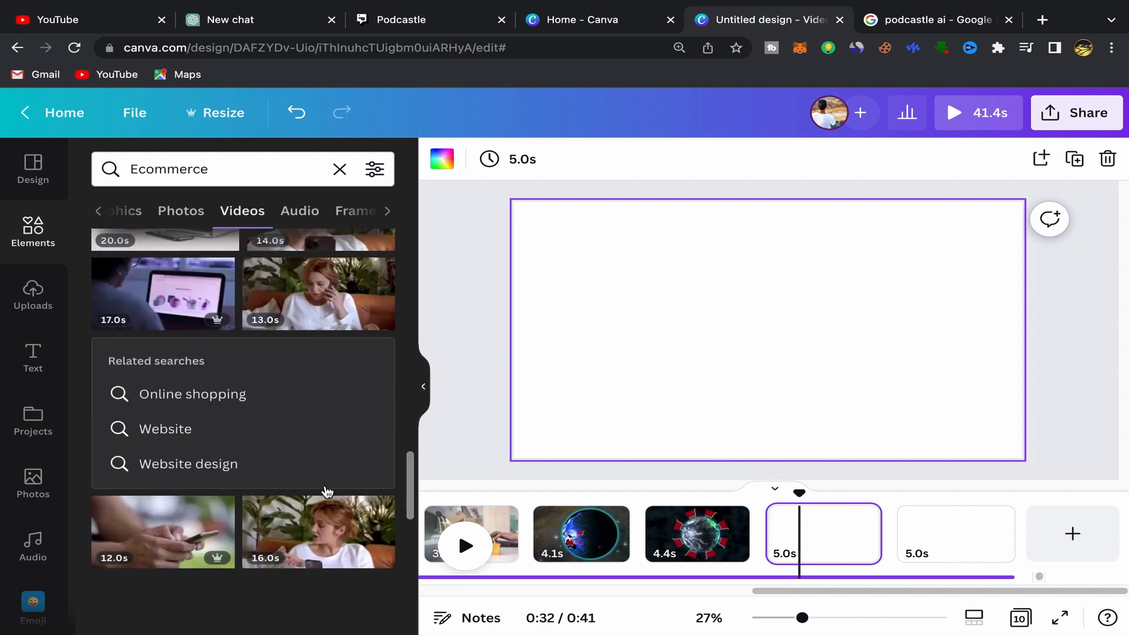
pyautogui.scroll(-2, 290, 461)
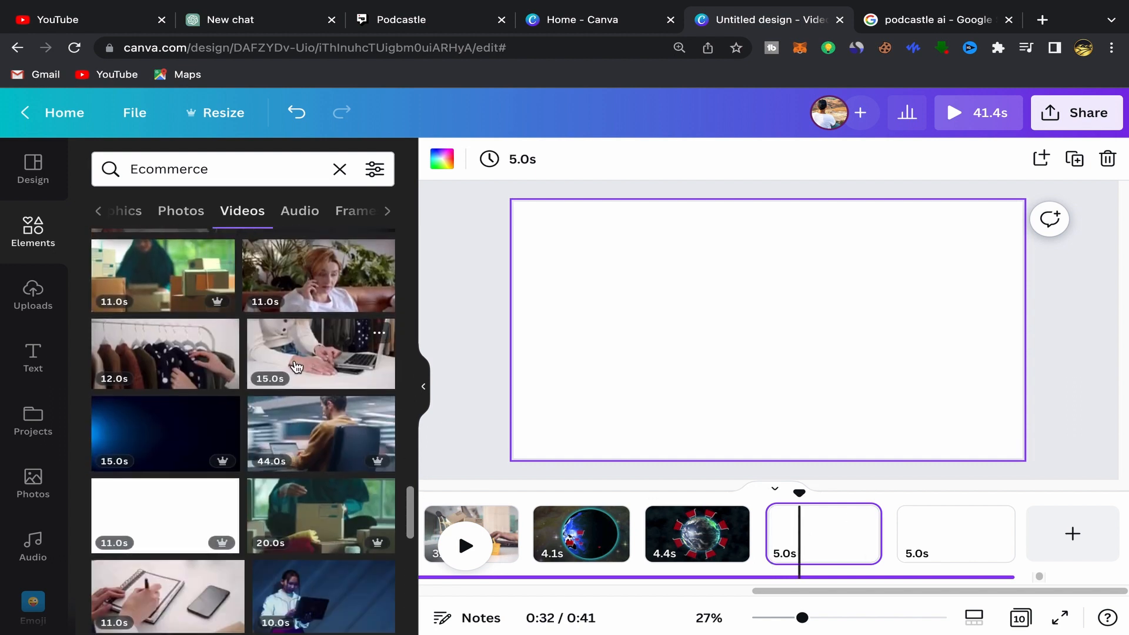
pyautogui.scroll(-4, 318, 444)
pyautogui.scroll(-1, 318, 445)
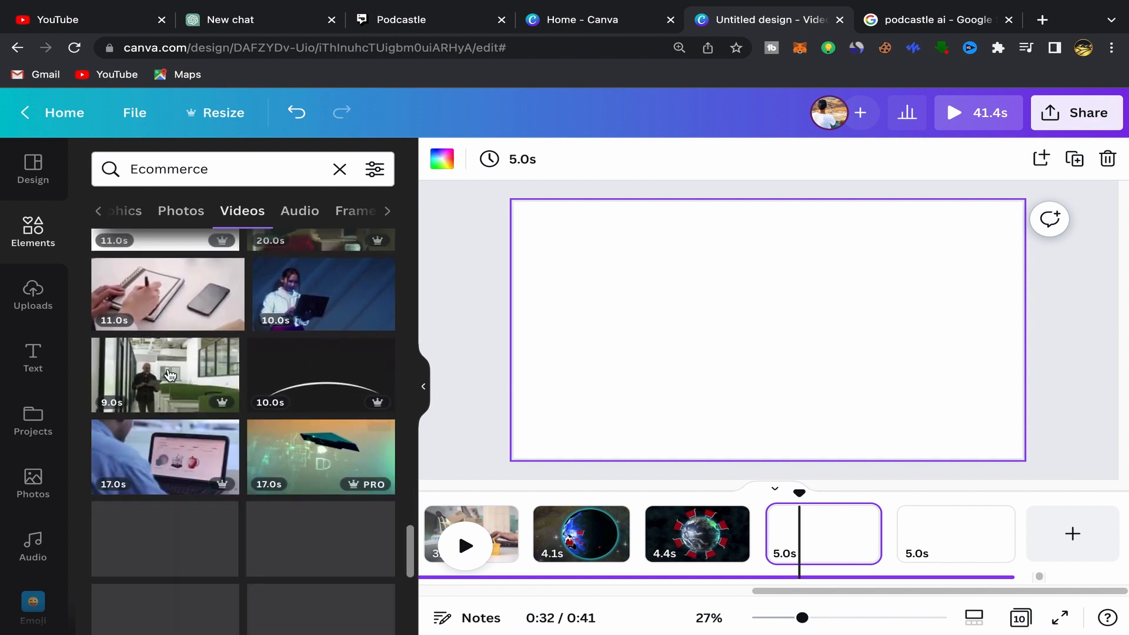
pyautogui.scroll(-2, 291, 475)
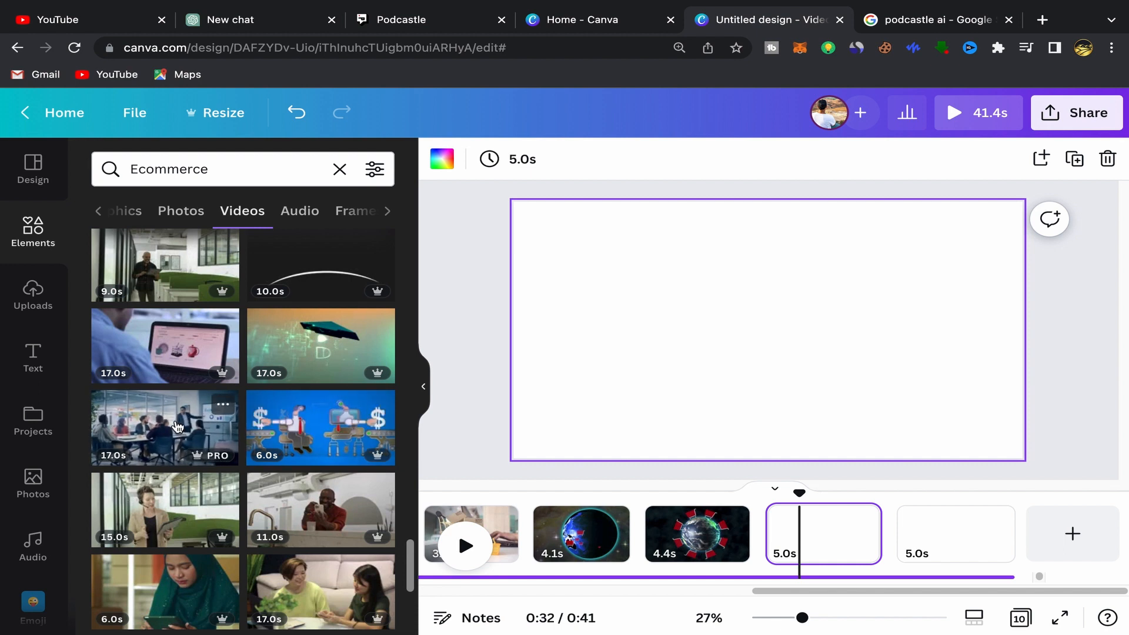
pyautogui.click(205, 426)
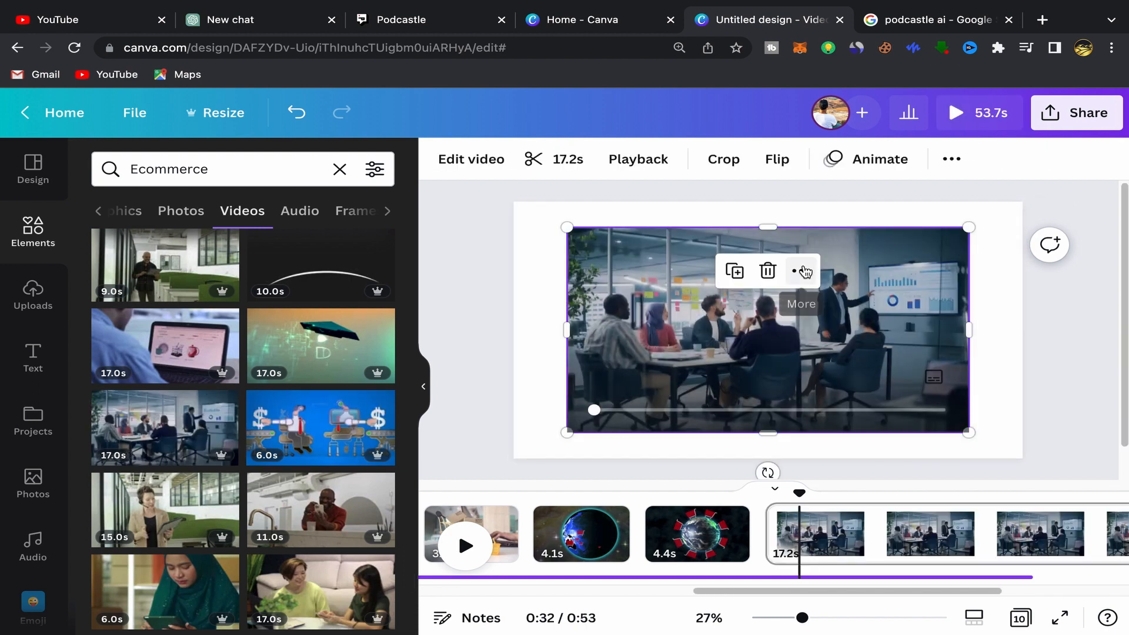
pyautogui.click(801, 270)
pyautogui.click(858, 489)
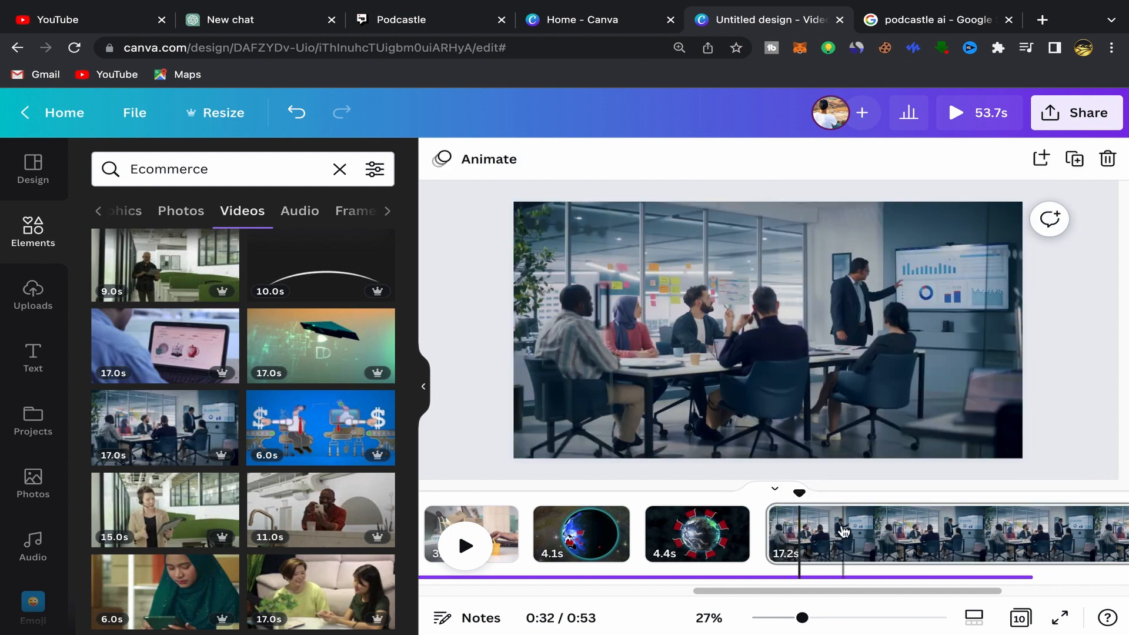
pyautogui.hscroll(3, 843, 523)
pyautogui.moveTo(943, 517); pyautogui.dragTo(624, 527)
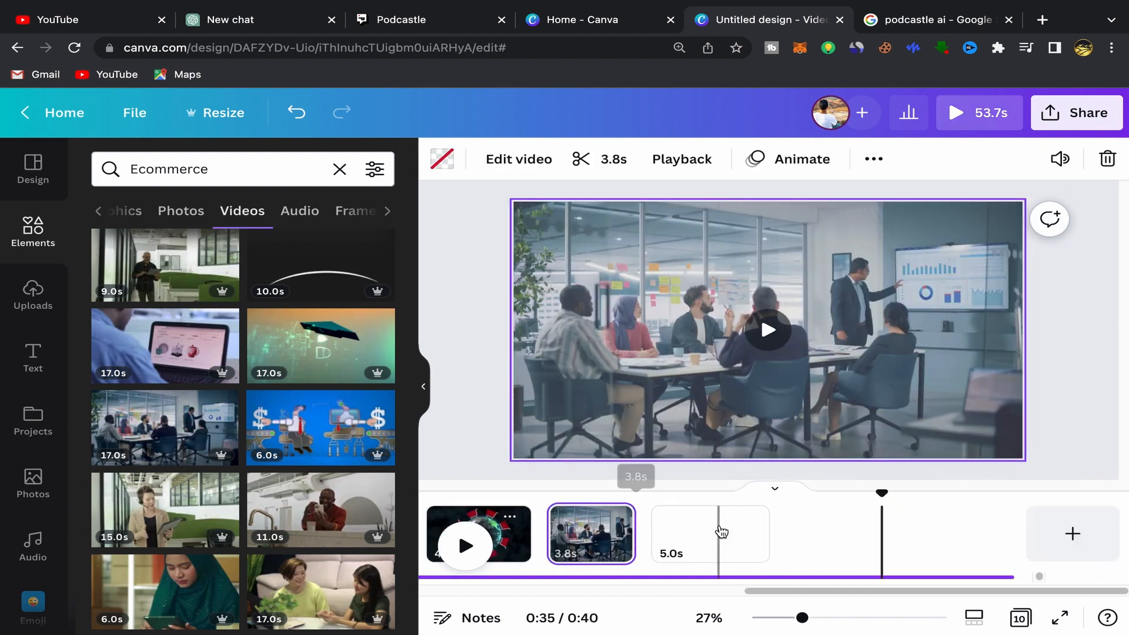
# Step: Set the 47-second clip of a woman in red with a laptop among boxes as the tenth page's background and trim it to 3.6 seconds
pyautogui.click(718, 532)
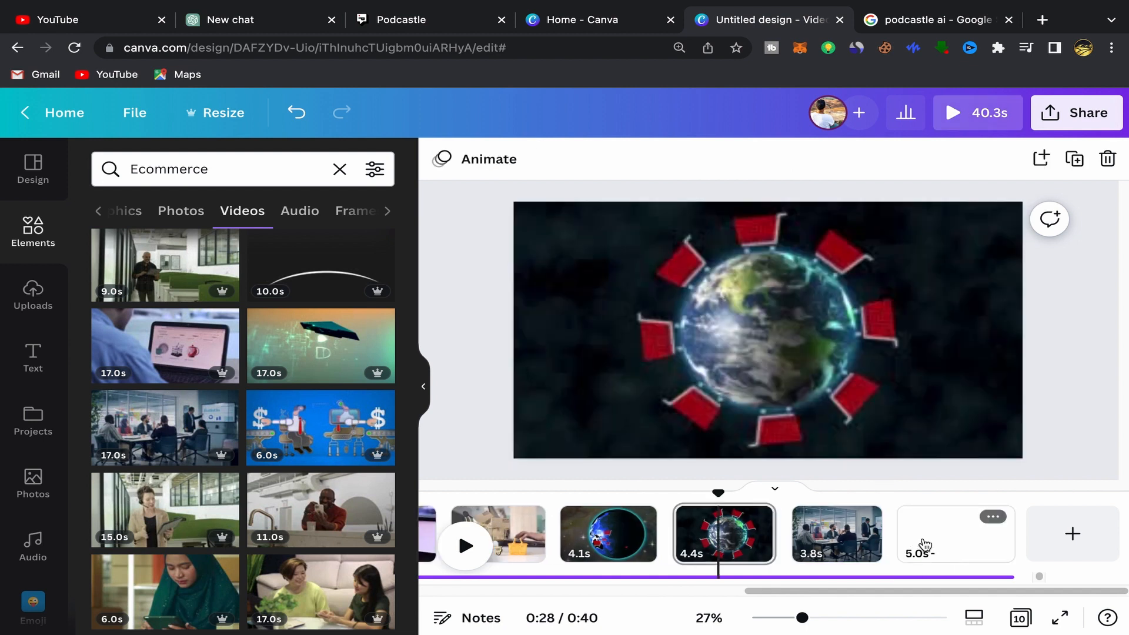
pyautogui.click(905, 533)
pyautogui.scroll(-5, 341, 357)
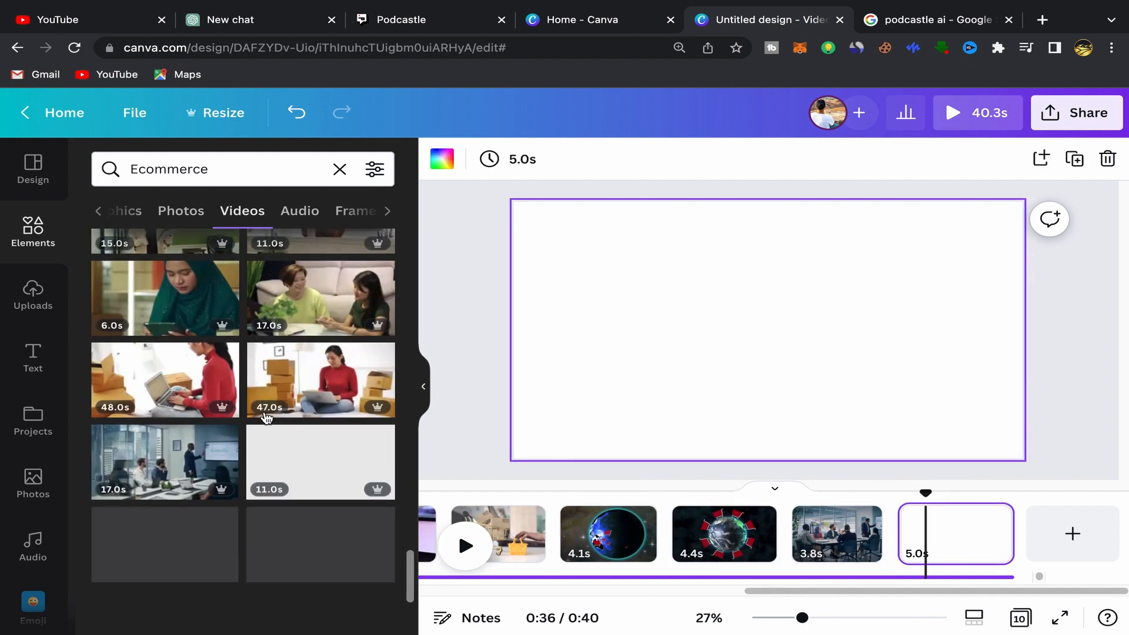
pyautogui.click(341, 358)
pyautogui.click(810, 271)
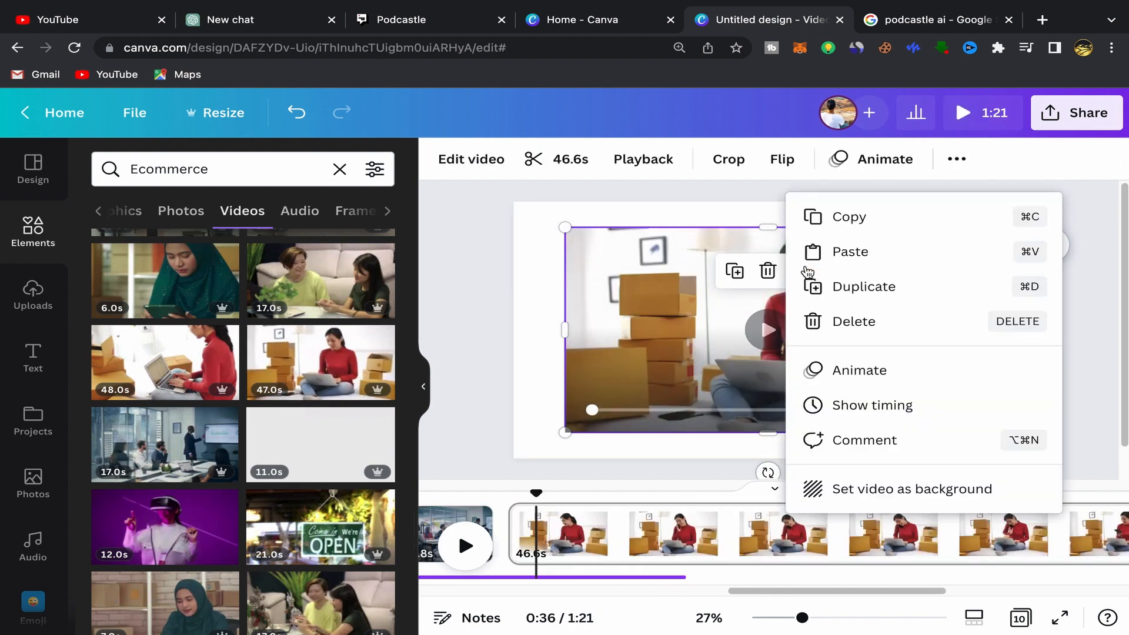
pyautogui.click(835, 494)
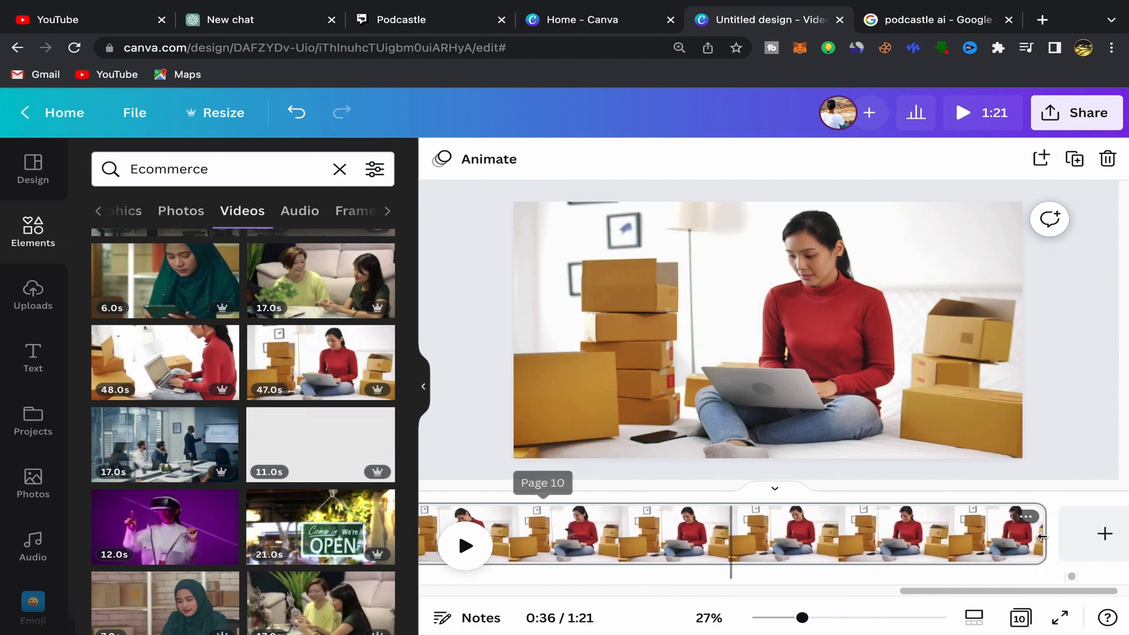
pyautogui.moveTo(666, 555); pyautogui.dragTo(532, 555)
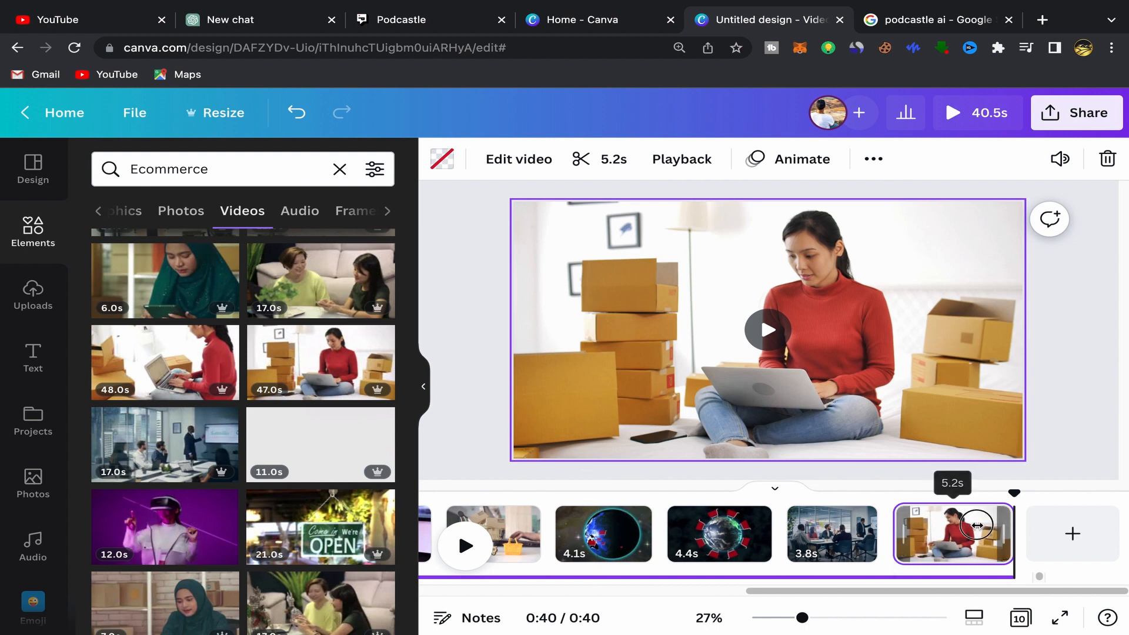
pyautogui.moveTo(1021, 532); pyautogui.dragTo(979, 532)
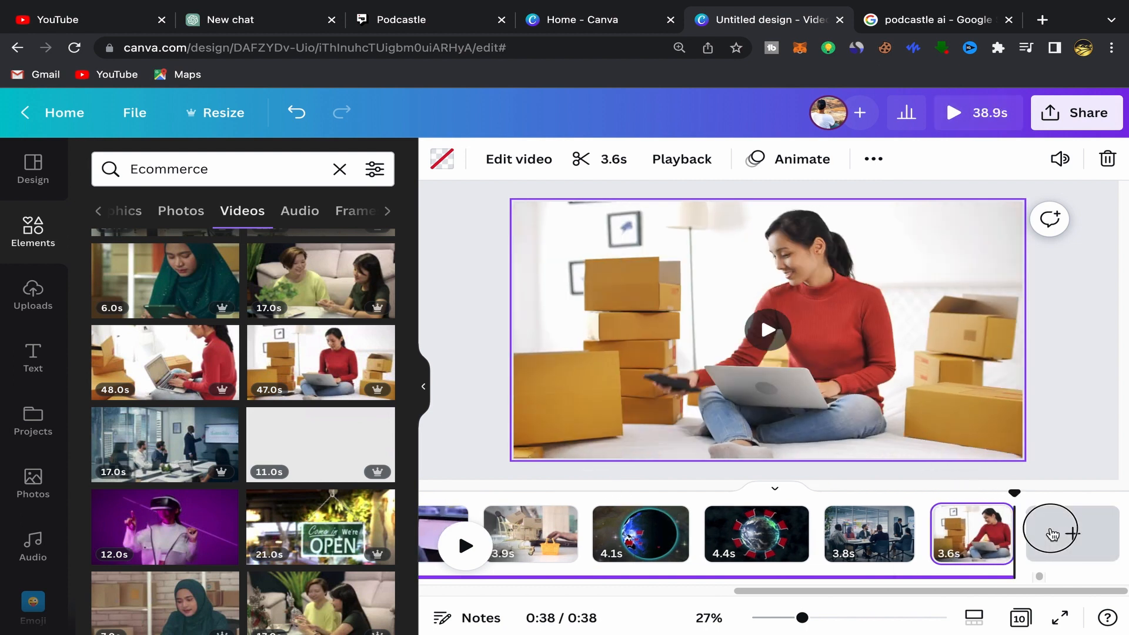
# Step: Add two blank pages at the end of the video and select the eleventh page
pyautogui.click(1051, 533)
pyautogui.click(1053, 533)
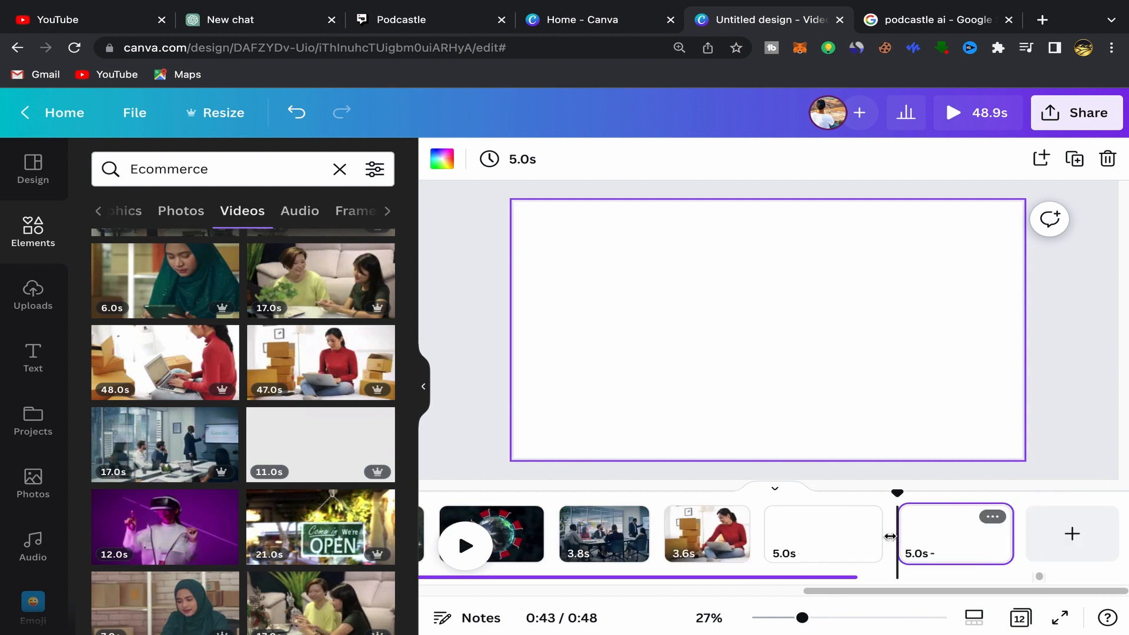
pyautogui.click(809, 536)
# Step: Set the 10-second animated clip of colorful city buildings along a road as the eleventh page's background and trim it to 3.0 seconds
pyautogui.scroll(-5, 313, 458)
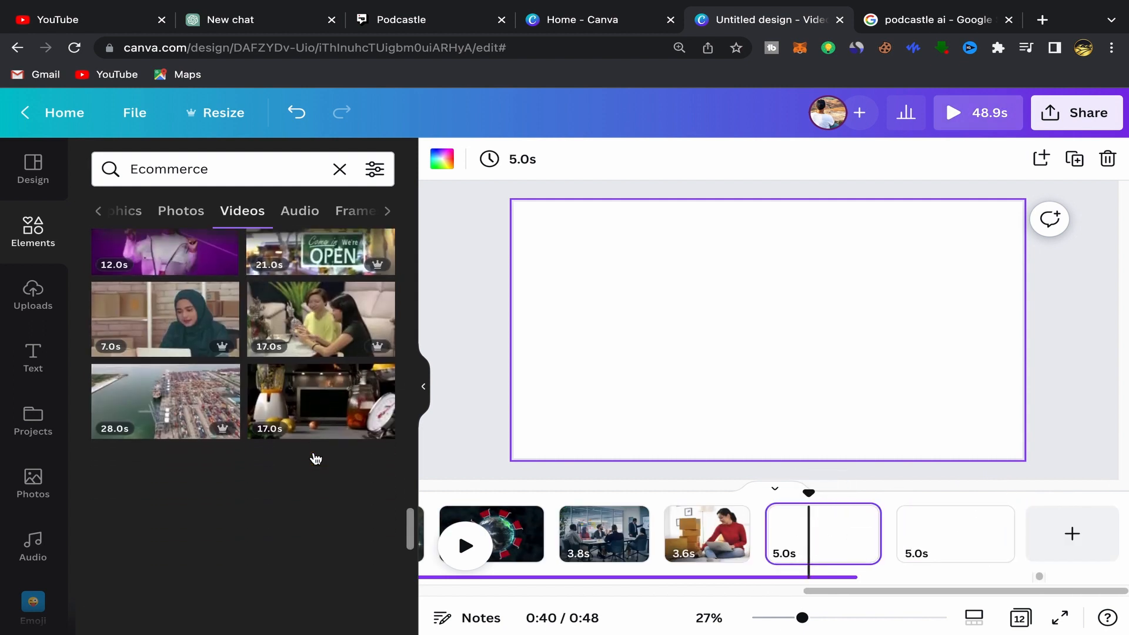
pyautogui.scroll(-5, 317, 364)
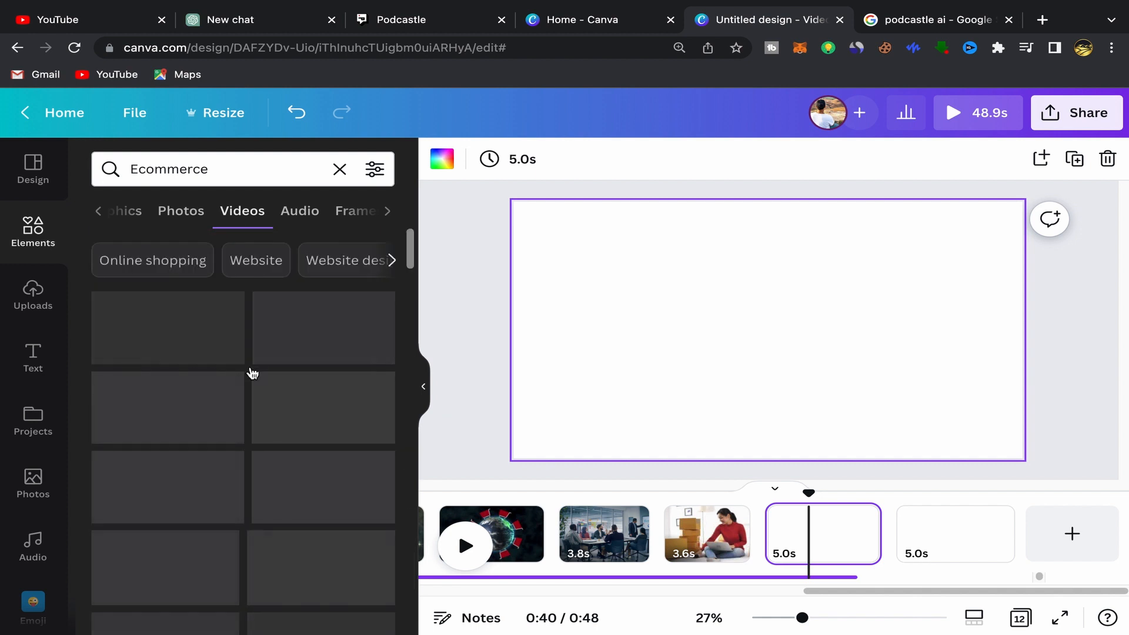
pyautogui.scroll(-2, 276, 432)
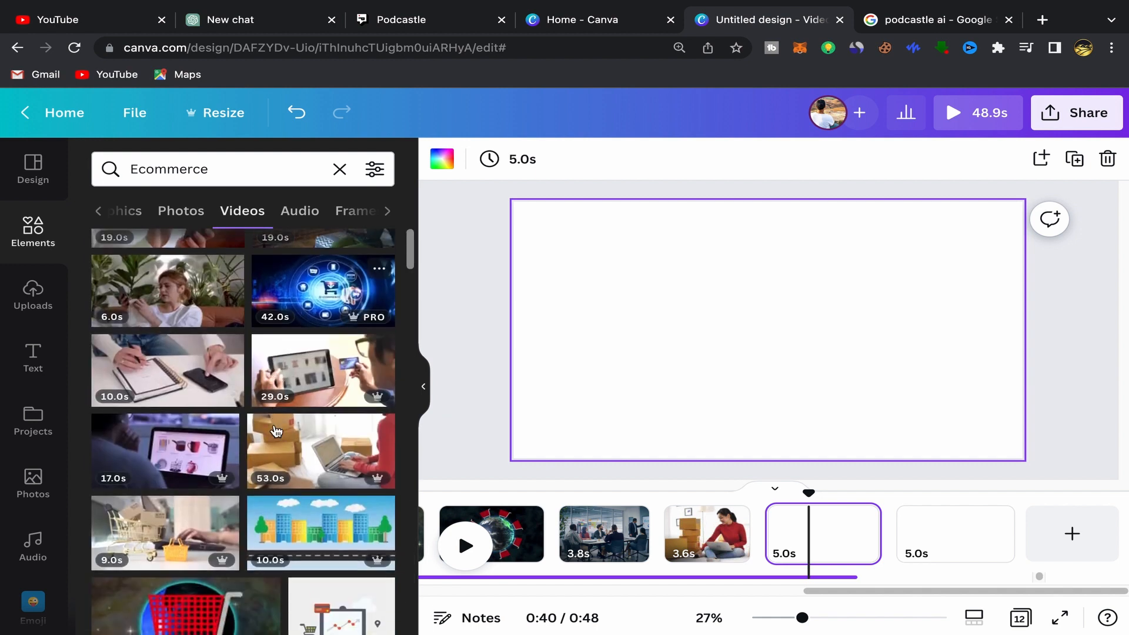
pyautogui.scroll(-2, 300, 469)
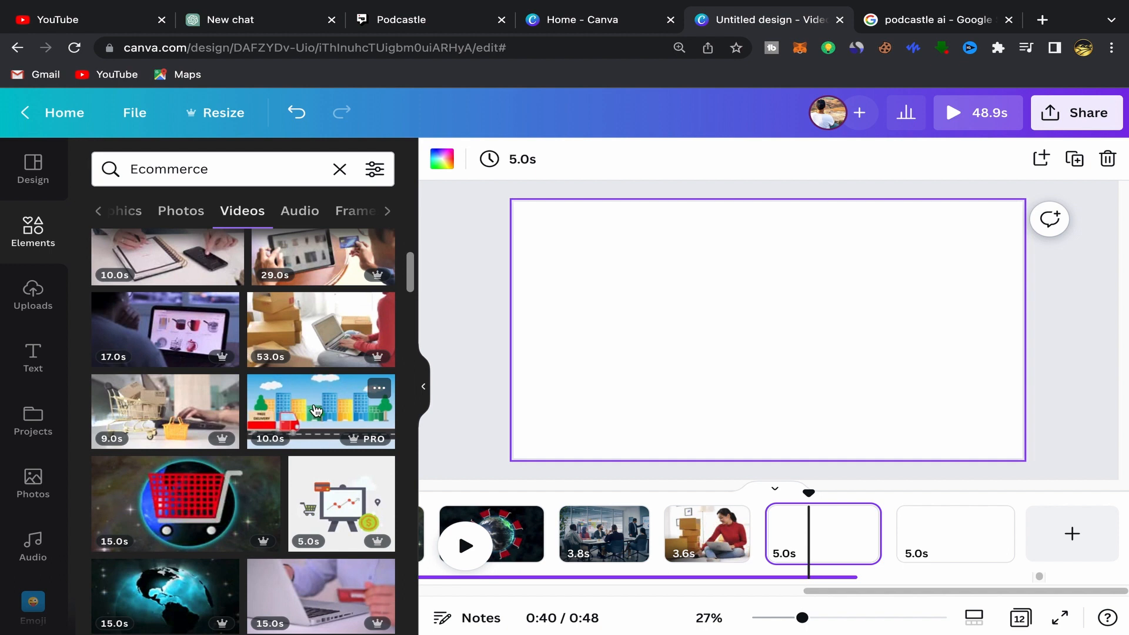
pyautogui.click(316, 410)
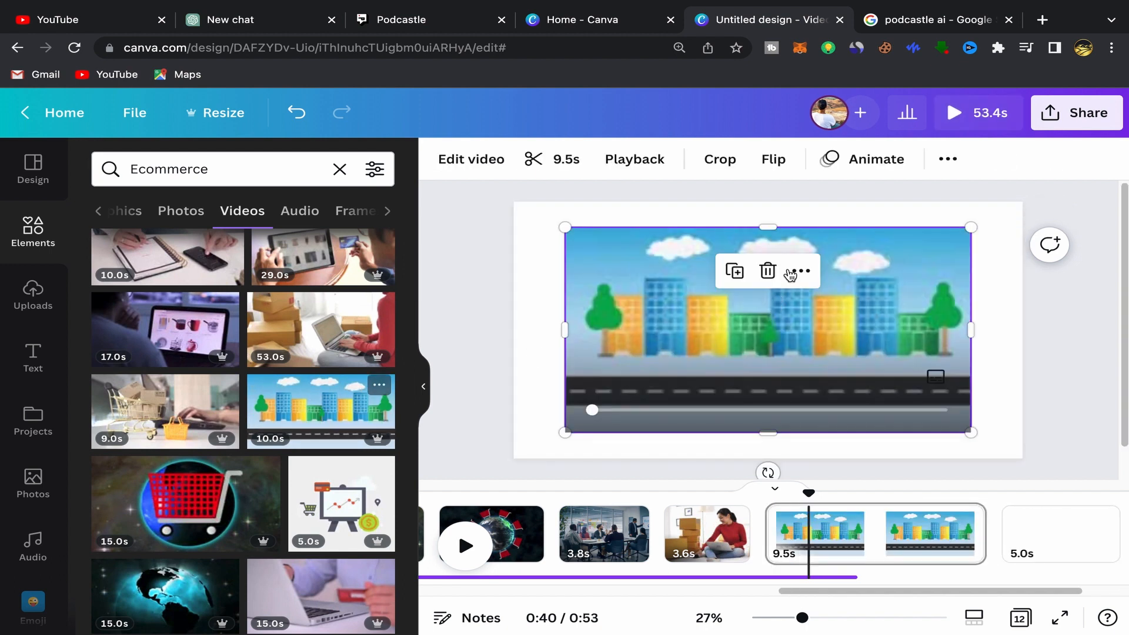
pyautogui.click(791, 273)
pyautogui.click(888, 487)
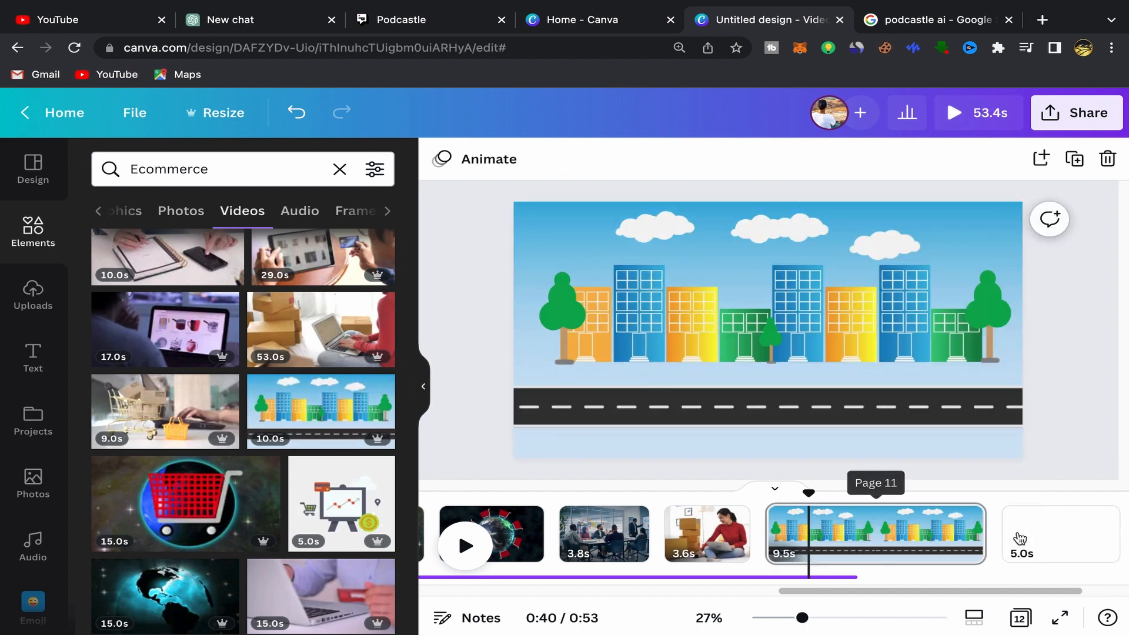
pyautogui.moveTo(984, 536); pyautogui.dragTo(809, 538)
# Step: Add a Dissolve transition between the first and second pages and apply it between all pages
pyautogui.hscroll(-10, 682, 535)
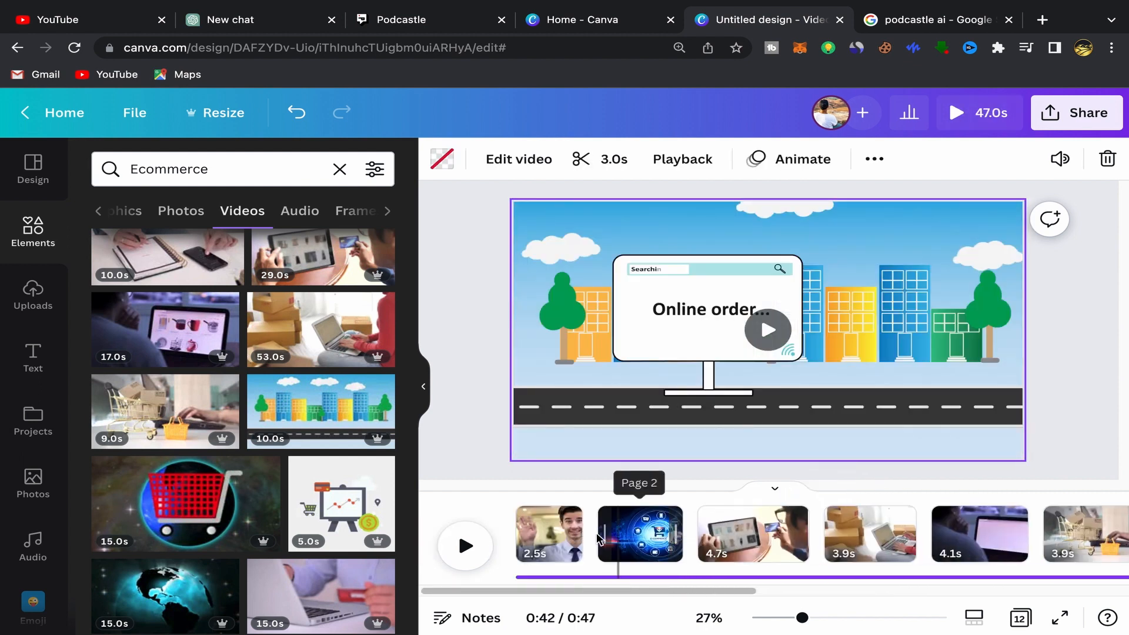
pyautogui.moveTo(601, 548)
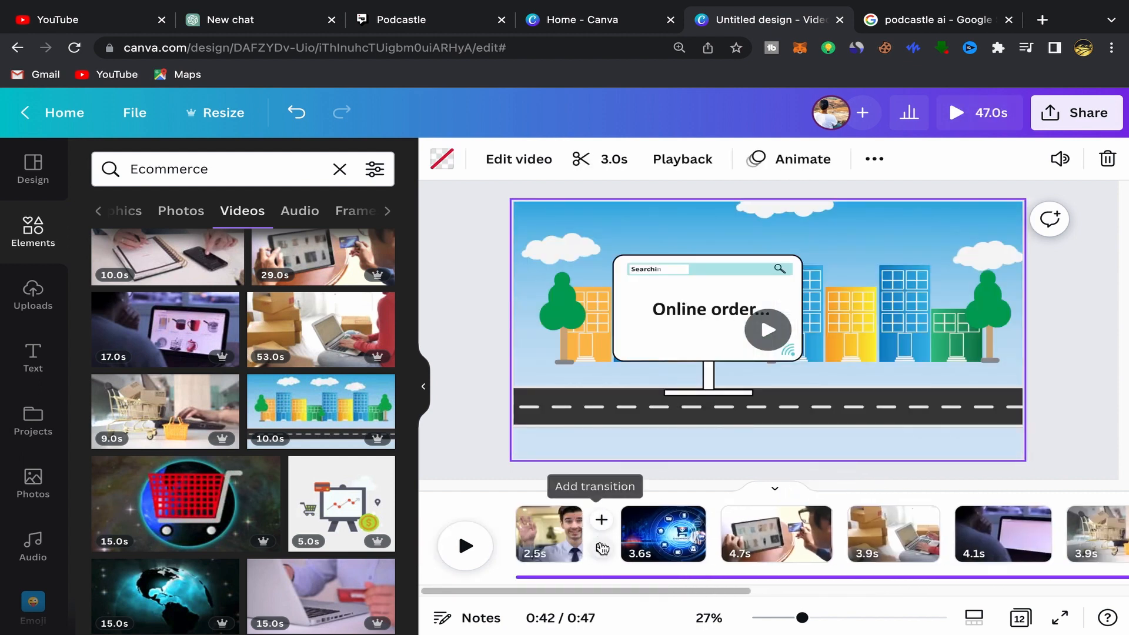
pyautogui.click(603, 551)
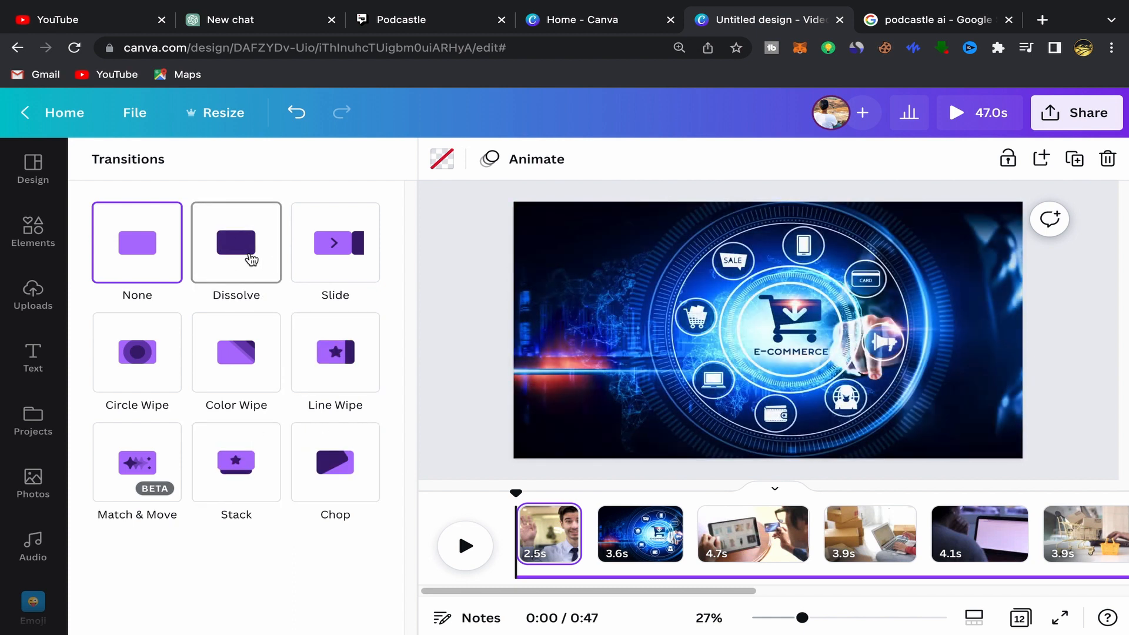
pyautogui.click(251, 259)
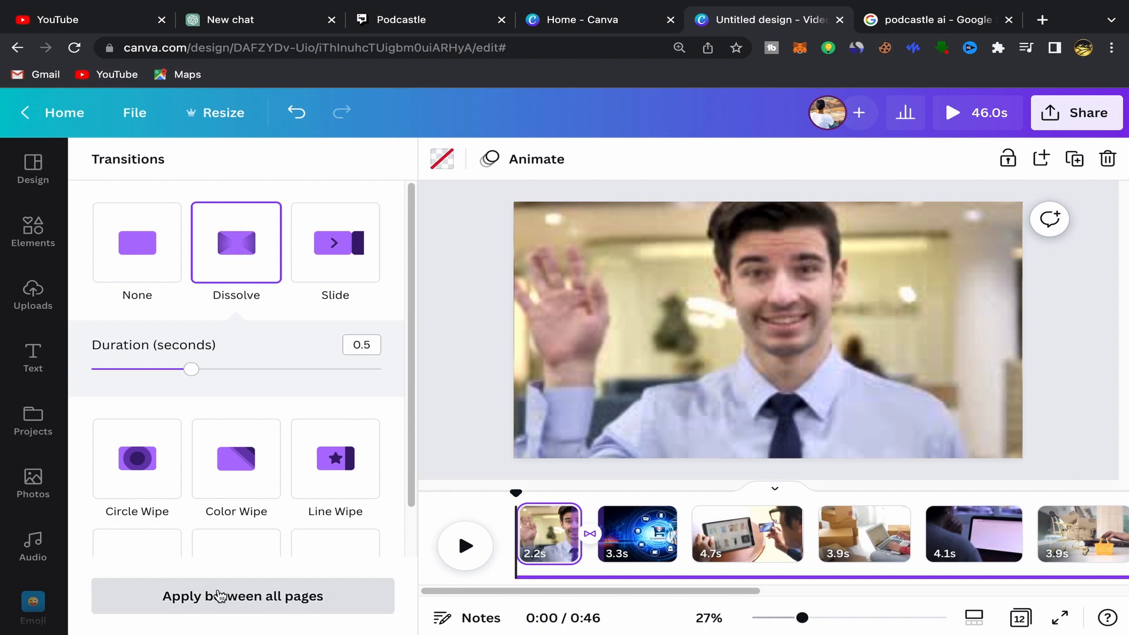
pyautogui.click(212, 600)
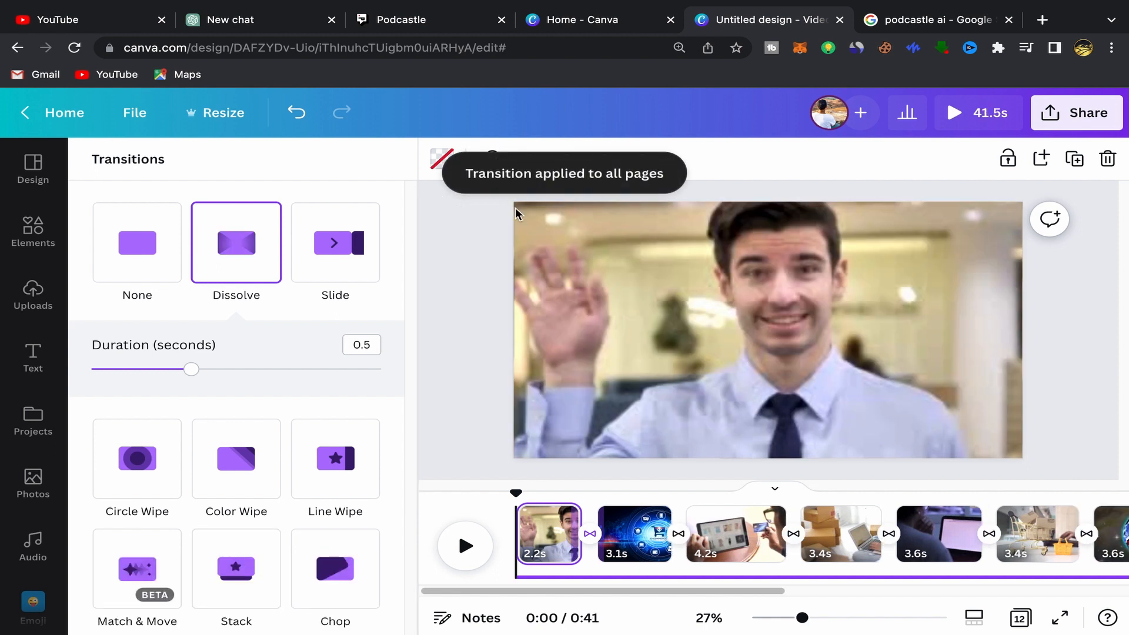
pyautogui.click(479, 338)
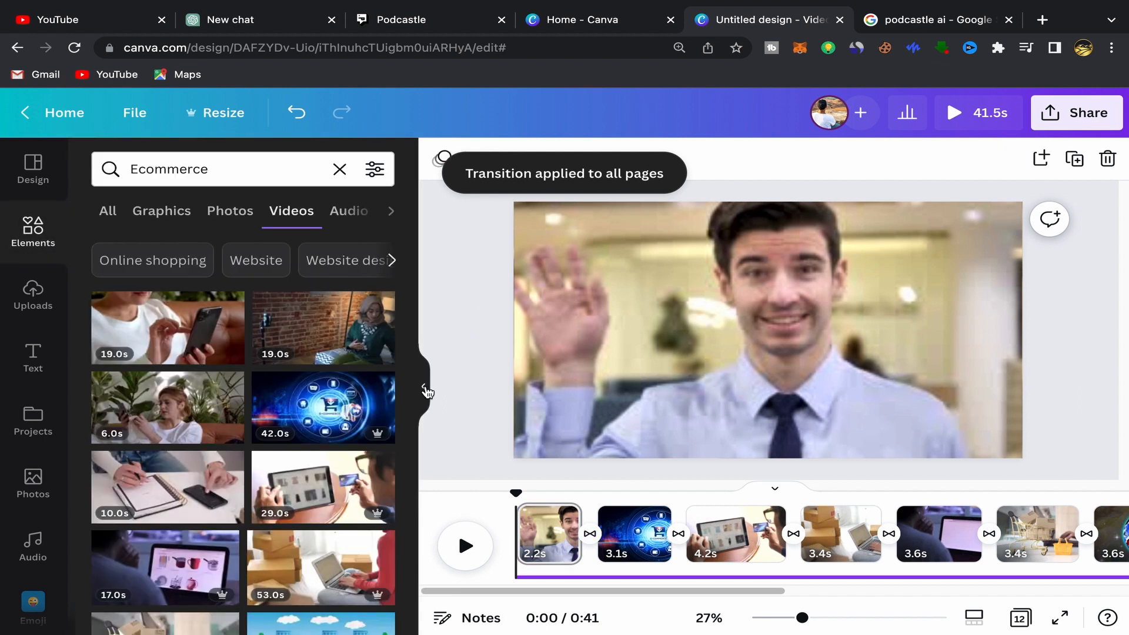
# Step: Enlarge the canvas view to 31% with the side panel collapsed and play the video from the start to preview it
pyautogui.click(425, 389)
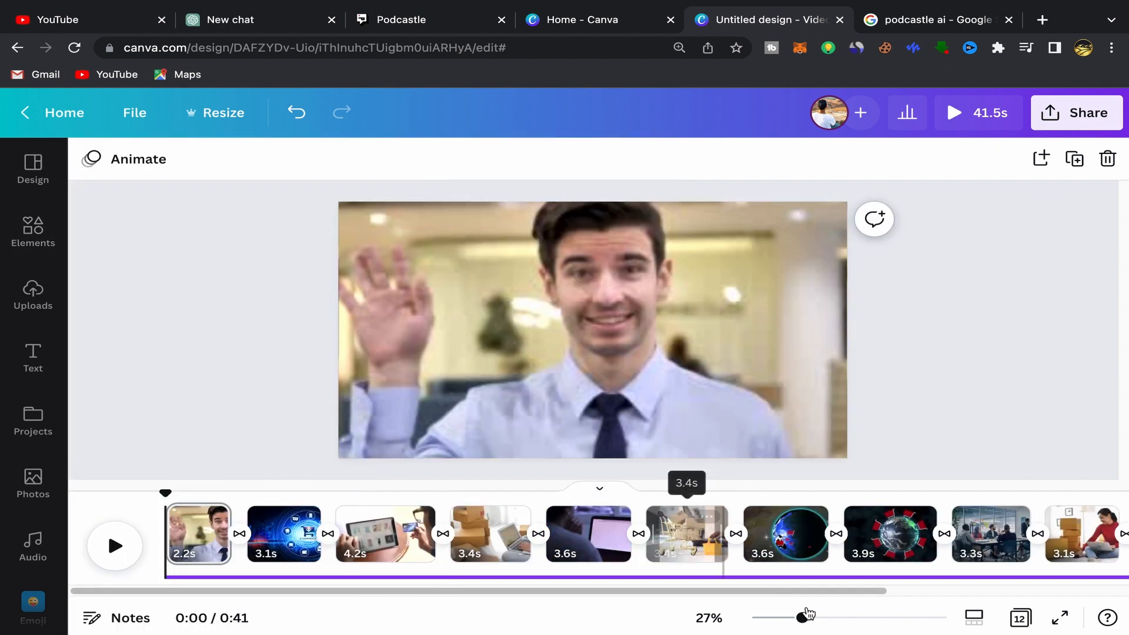
pyautogui.moveTo(802, 617); pyautogui.dragTo(810, 621)
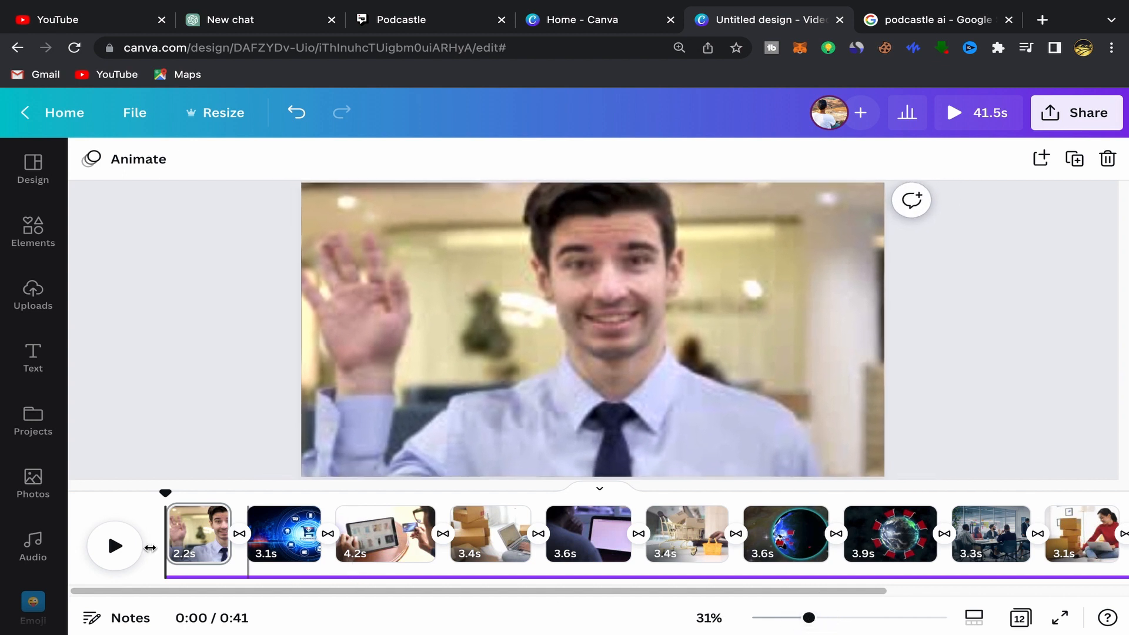
pyautogui.click(116, 549)
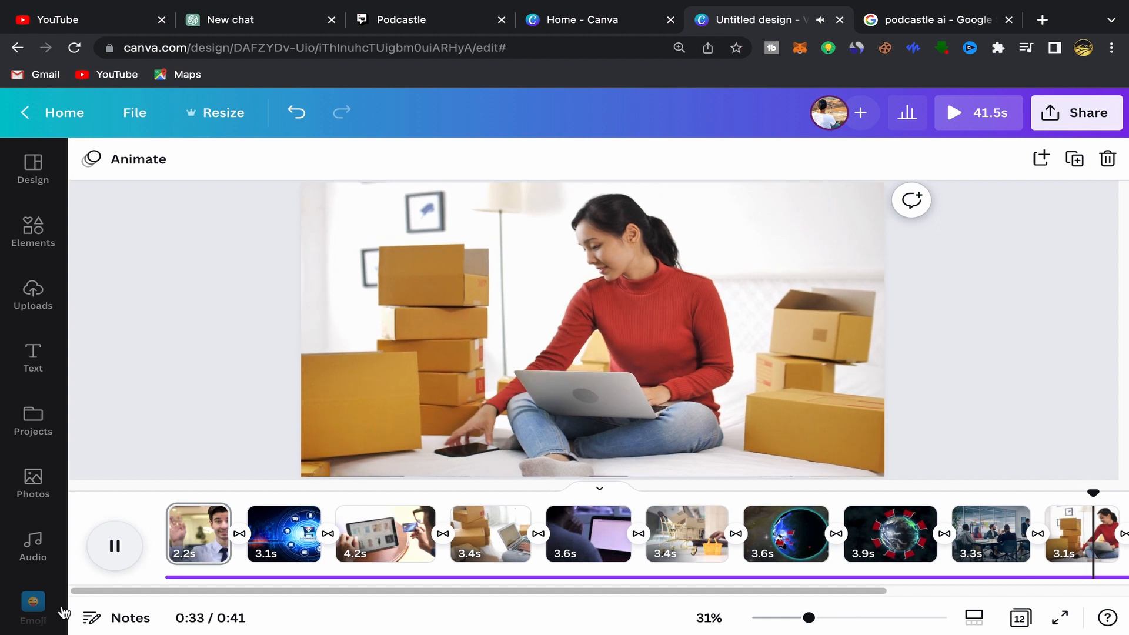
pyautogui.click(114, 546)
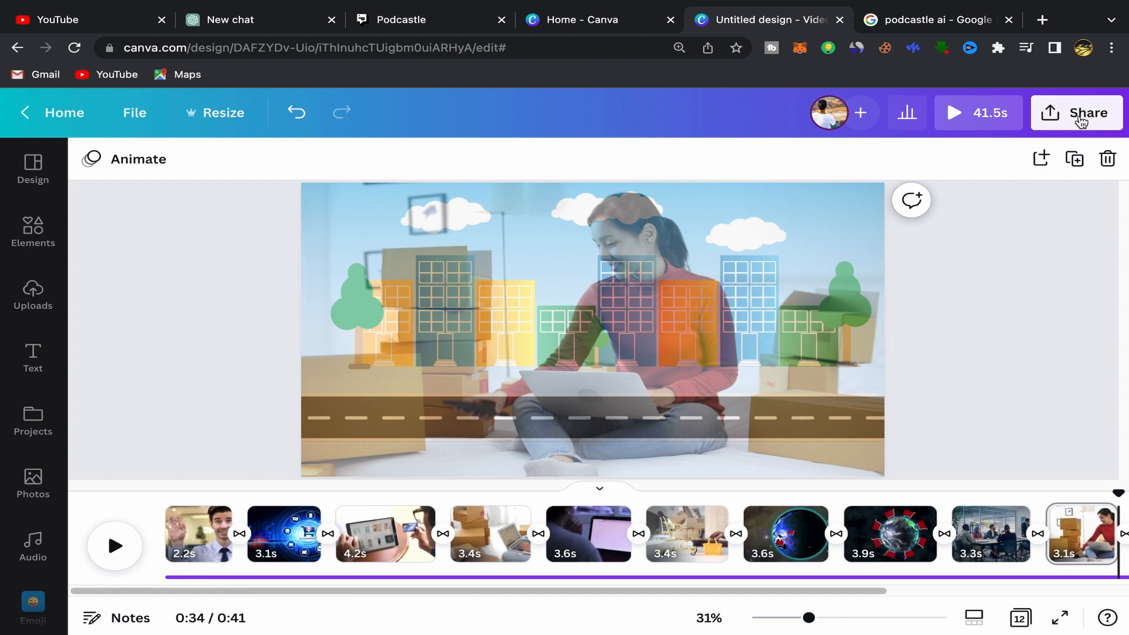
# Step: Review the design's download settings for file type, quality and pages, and close them without downloading
pyautogui.click(1075, 121)
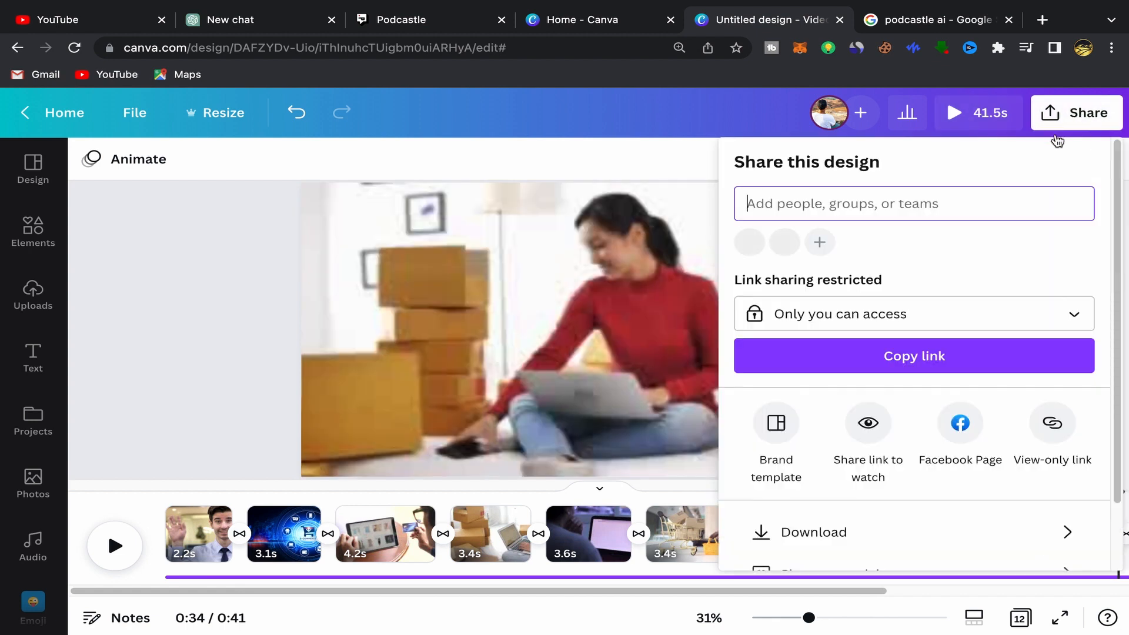
pyautogui.scroll(-2, 817, 460)
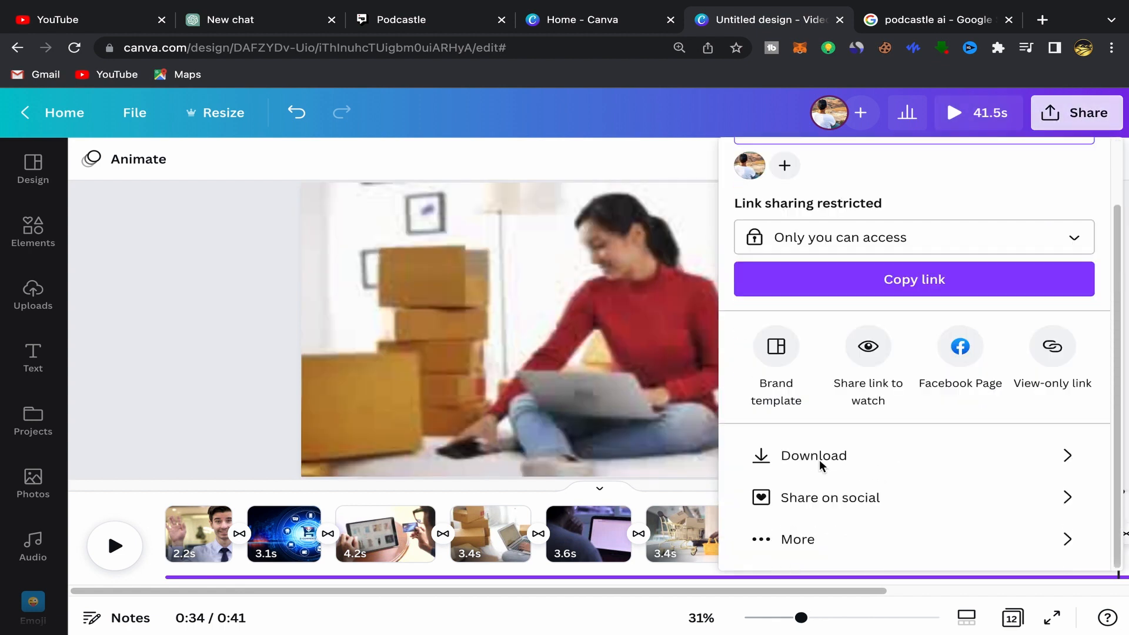
pyautogui.click(810, 458)
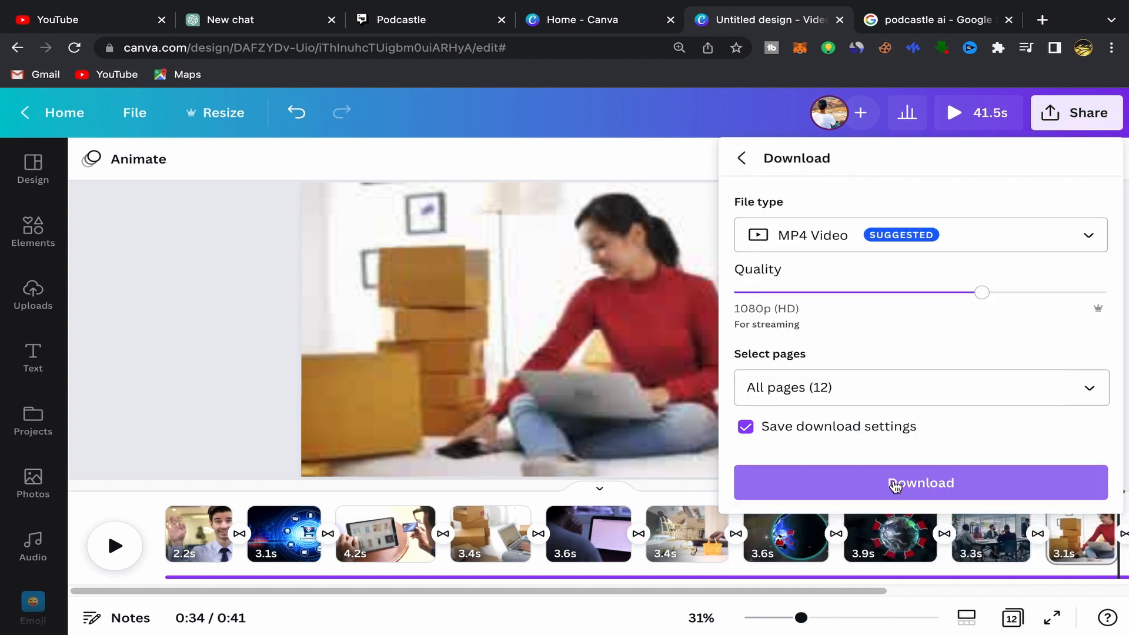
pyautogui.click(192, 291)
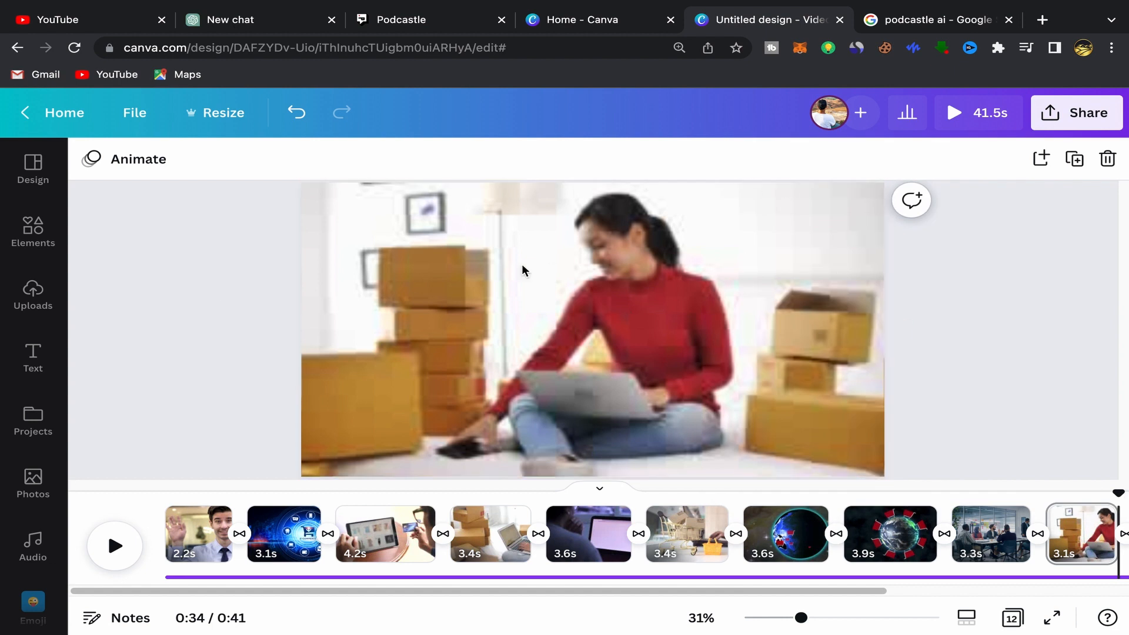